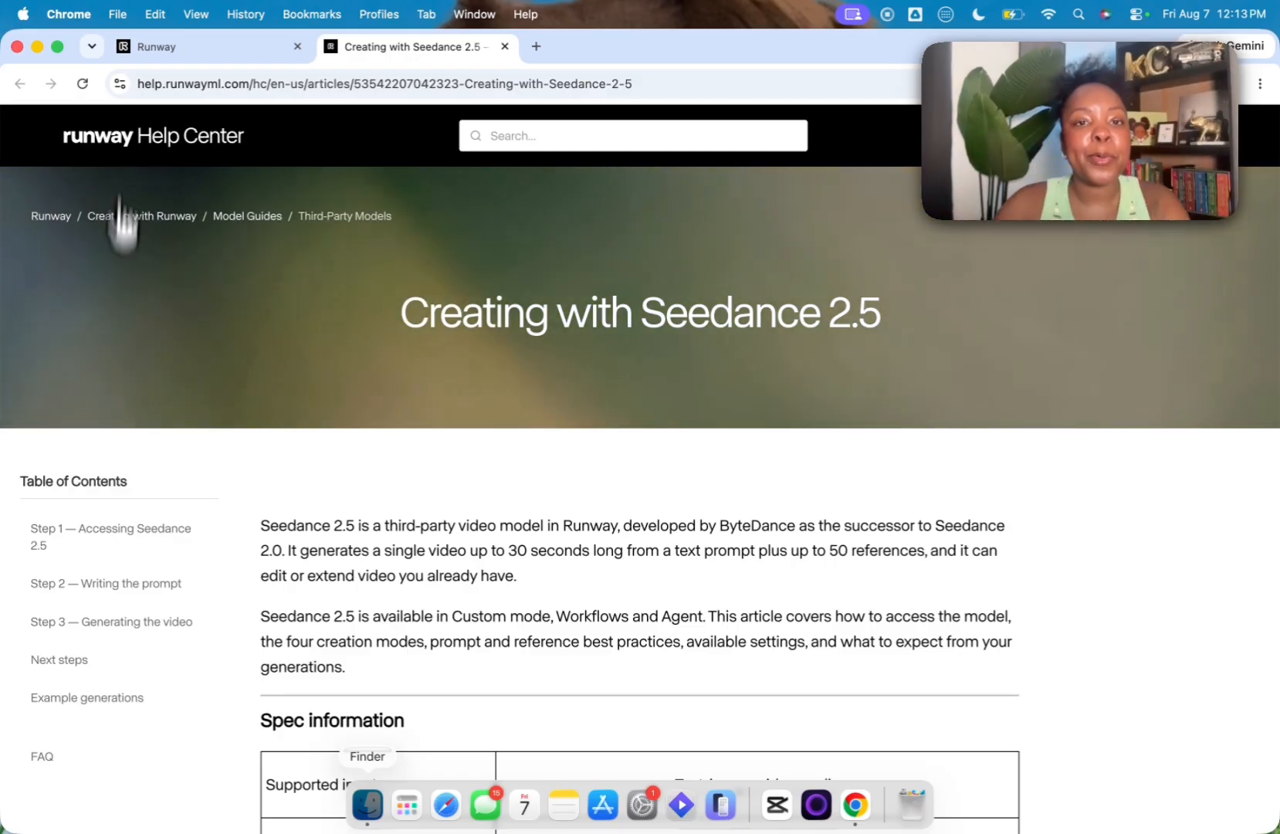
Step: Copy the Seedance 2.5 help article's link, open Manus in a new tab and paste the link into the task prompt
{"action": "left_click", "coordinate": [468, 84]}
{"action": "key", "text": "super+c"}
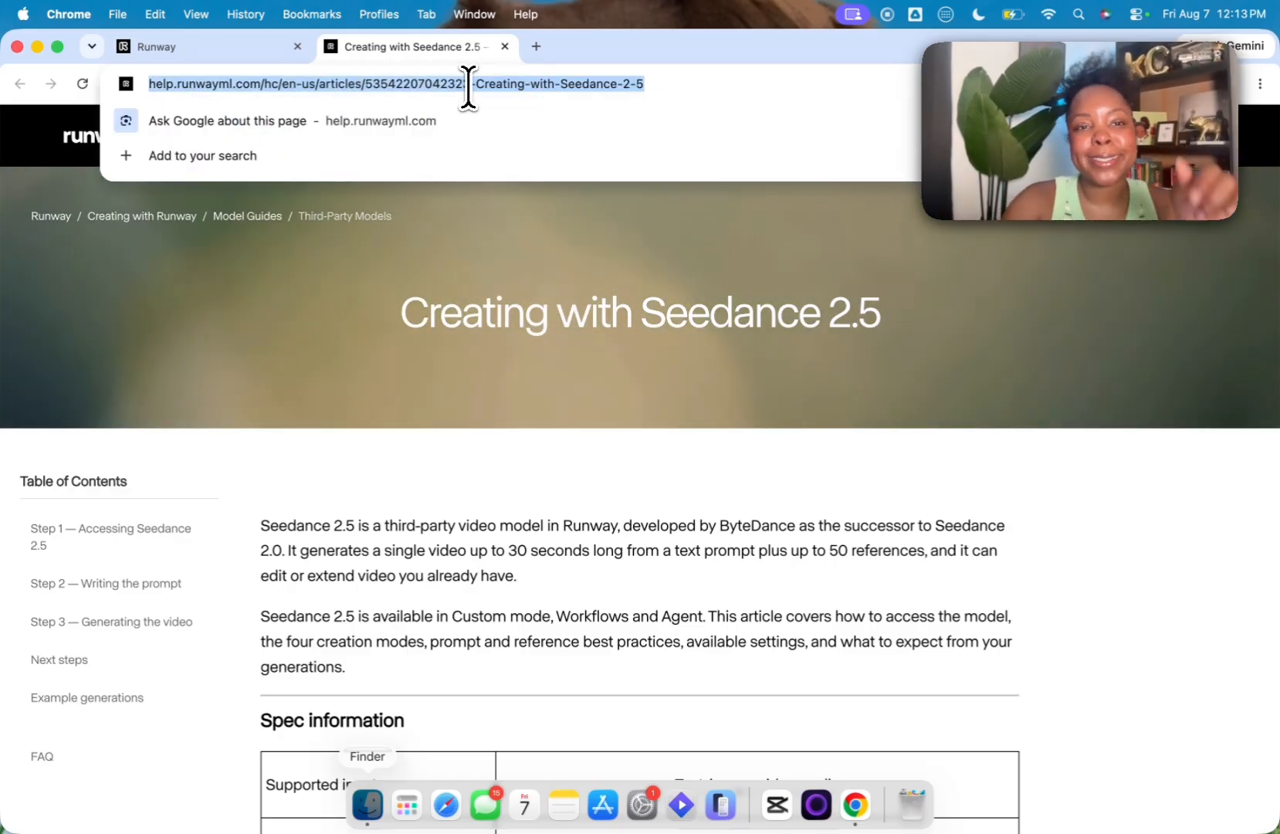
{"action": "left_click", "coordinate": [536, 47]}
{"action": "type", "text": "manus.im/app"}
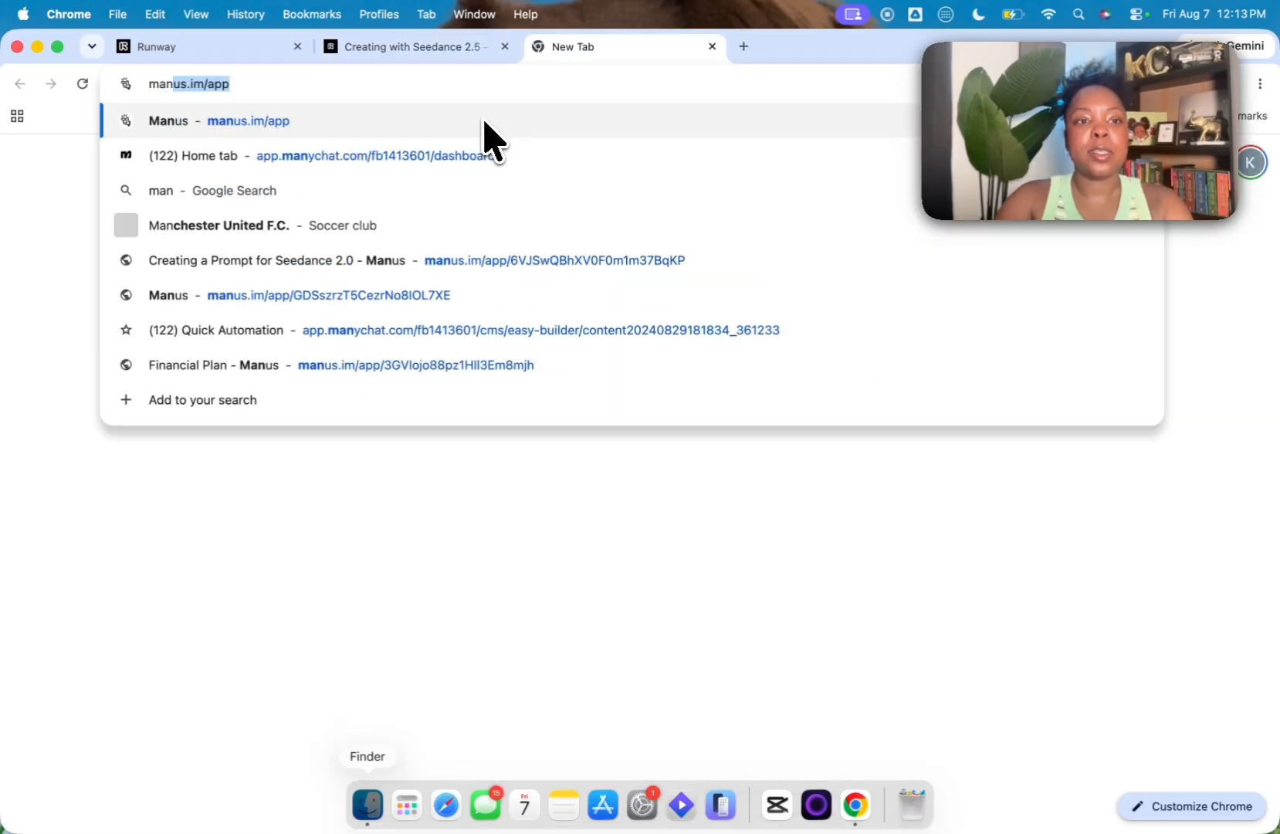
{"action": "key", "text": "Return"}
{"action": "left_click", "coordinate": [557, 396]}
{"action": "key", "text": "super+v"}
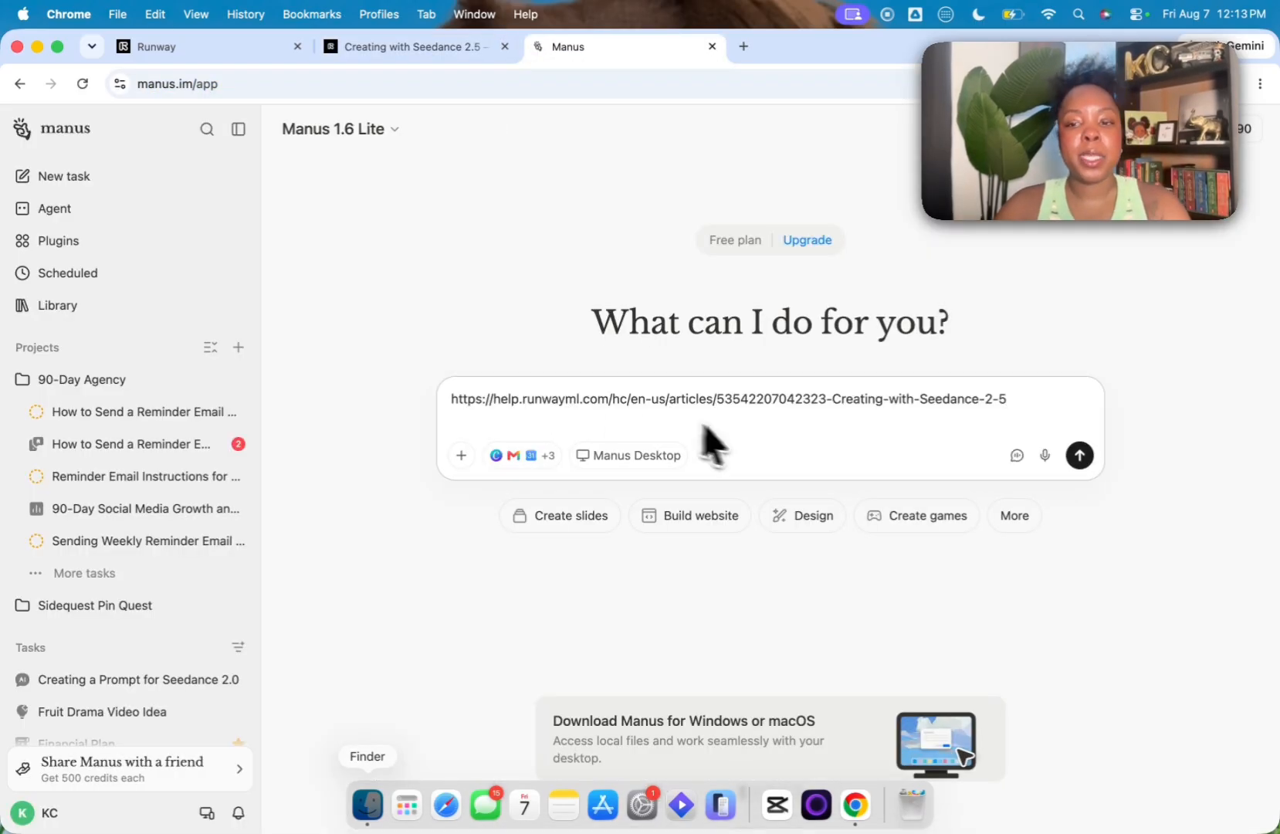
Step: Ask Manus to create a Seedance 2.5 prompt template based on the linked article and submit the task
{"action": "type", "text": "- Create"}
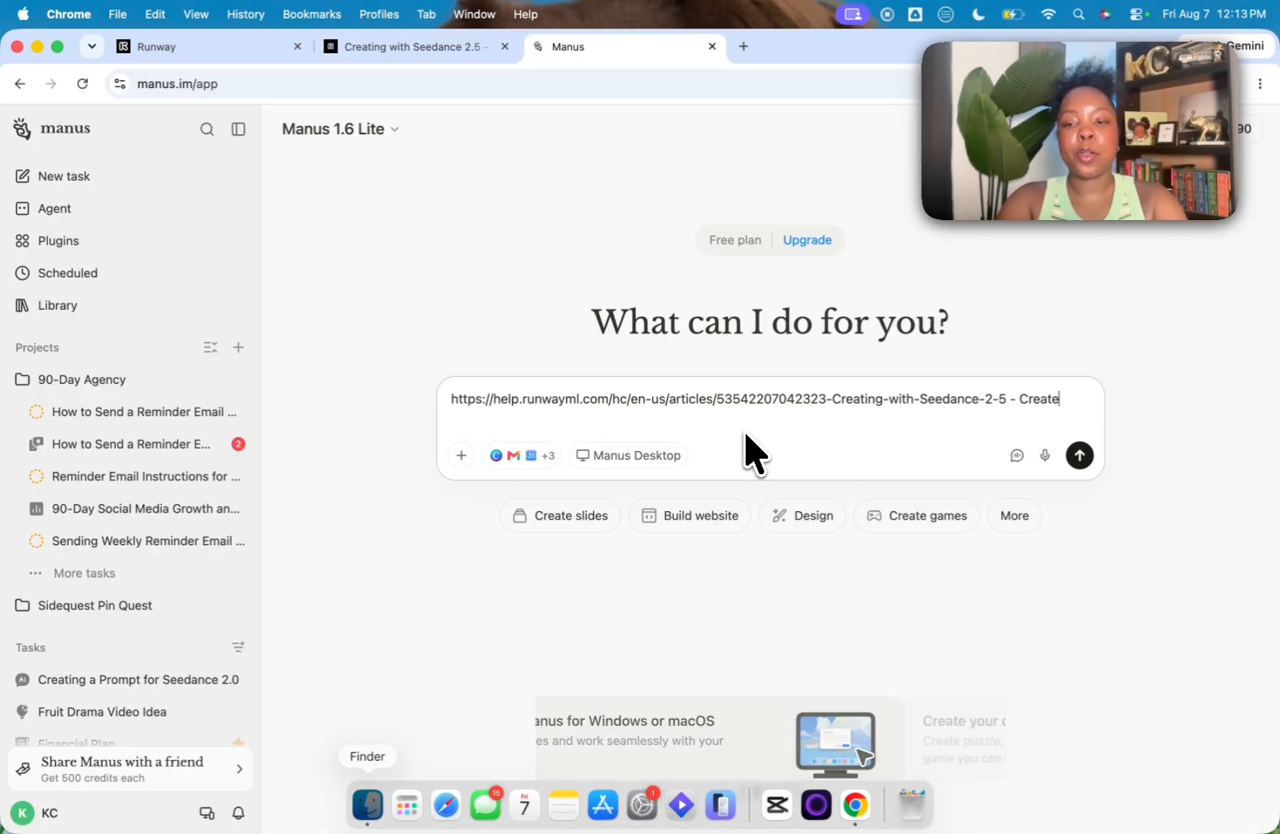
{"action": "type", "text": " a s"}
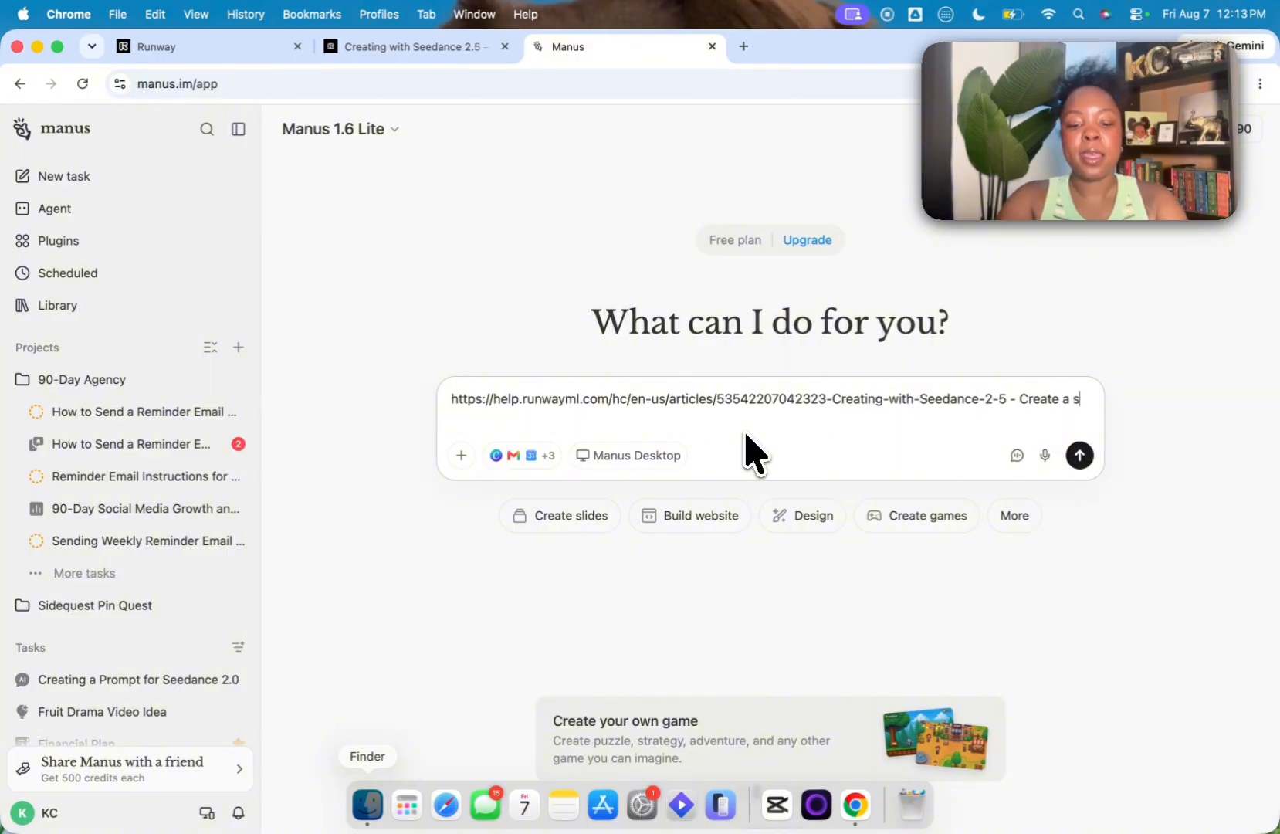
{"action": "type", "text": "eedance 2."}
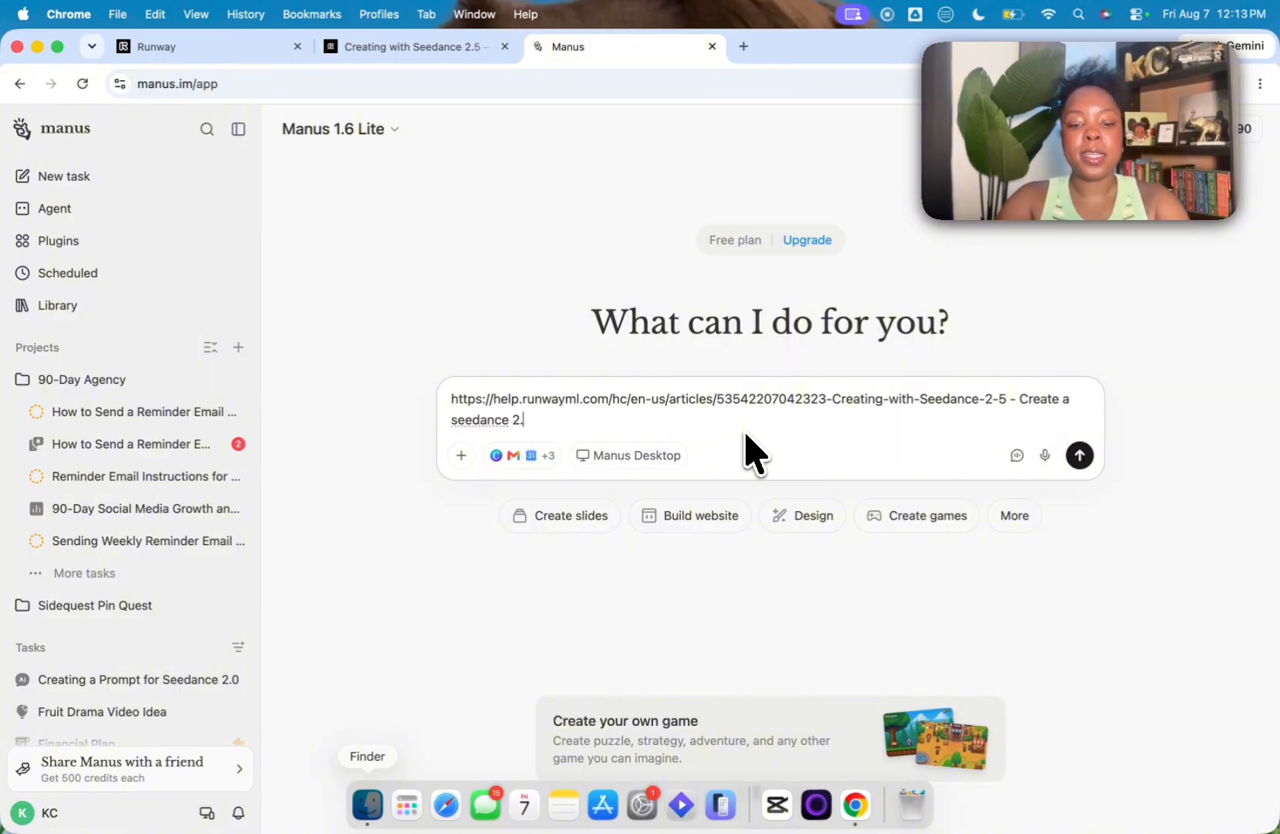
{"action": "type", "text": "5 prompt"}
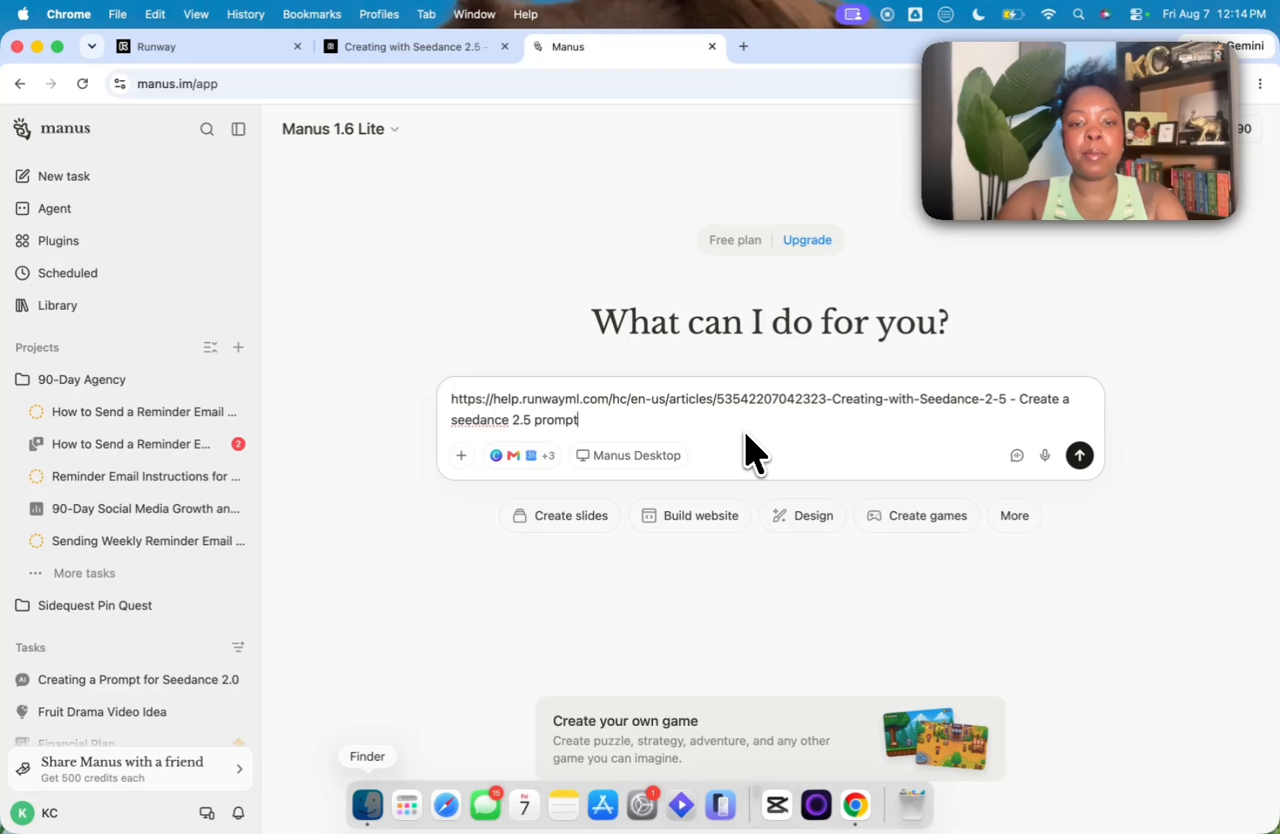
{"action": "type", "text": " template based on this ar"}
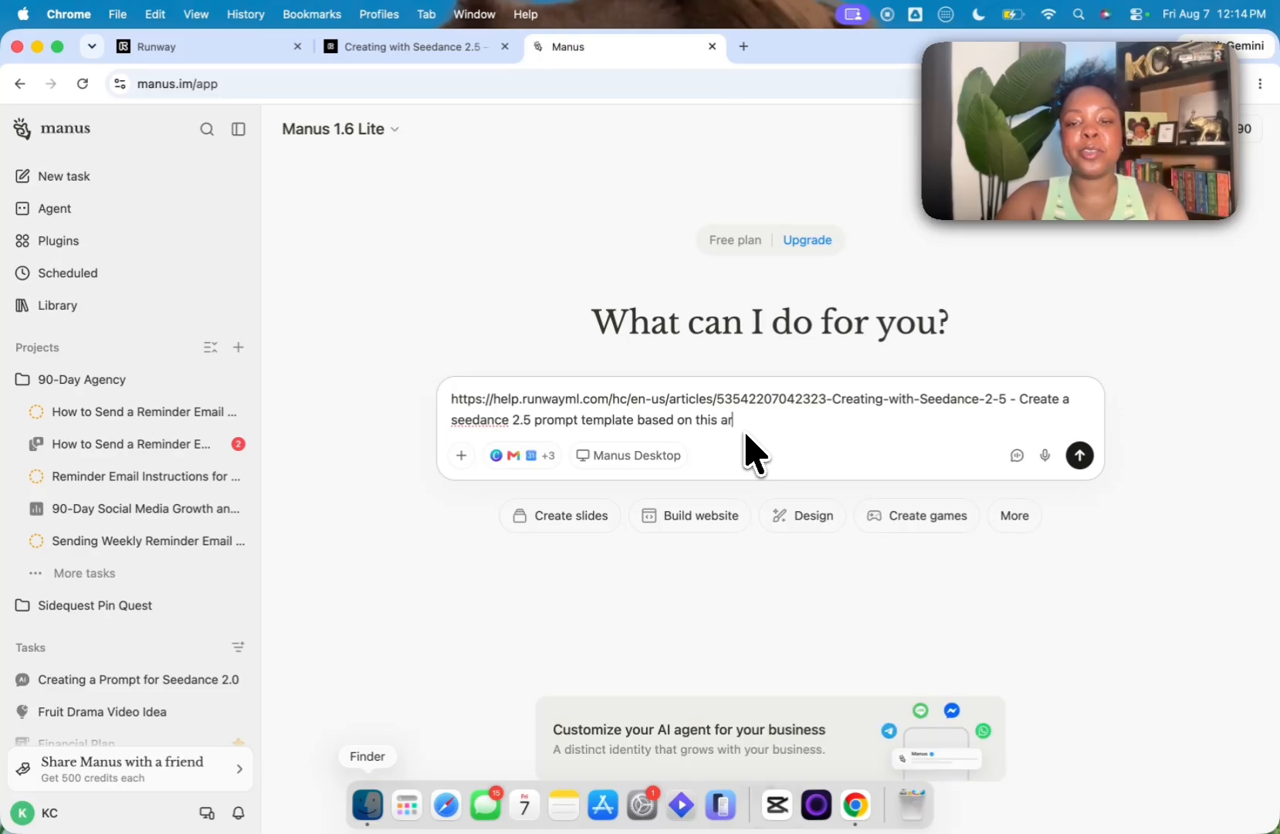
{"action": "key", "text": "Return"}
Step: Return to the Runway help article and review the spec table, access instructions and creation modes of Seedance 2.5
{"action": "key", "text": "super+alt+Left"}
{"action": "scroll", "coordinate": [377, 491], "scroll_direction": "down", "scroll_amount": 8}
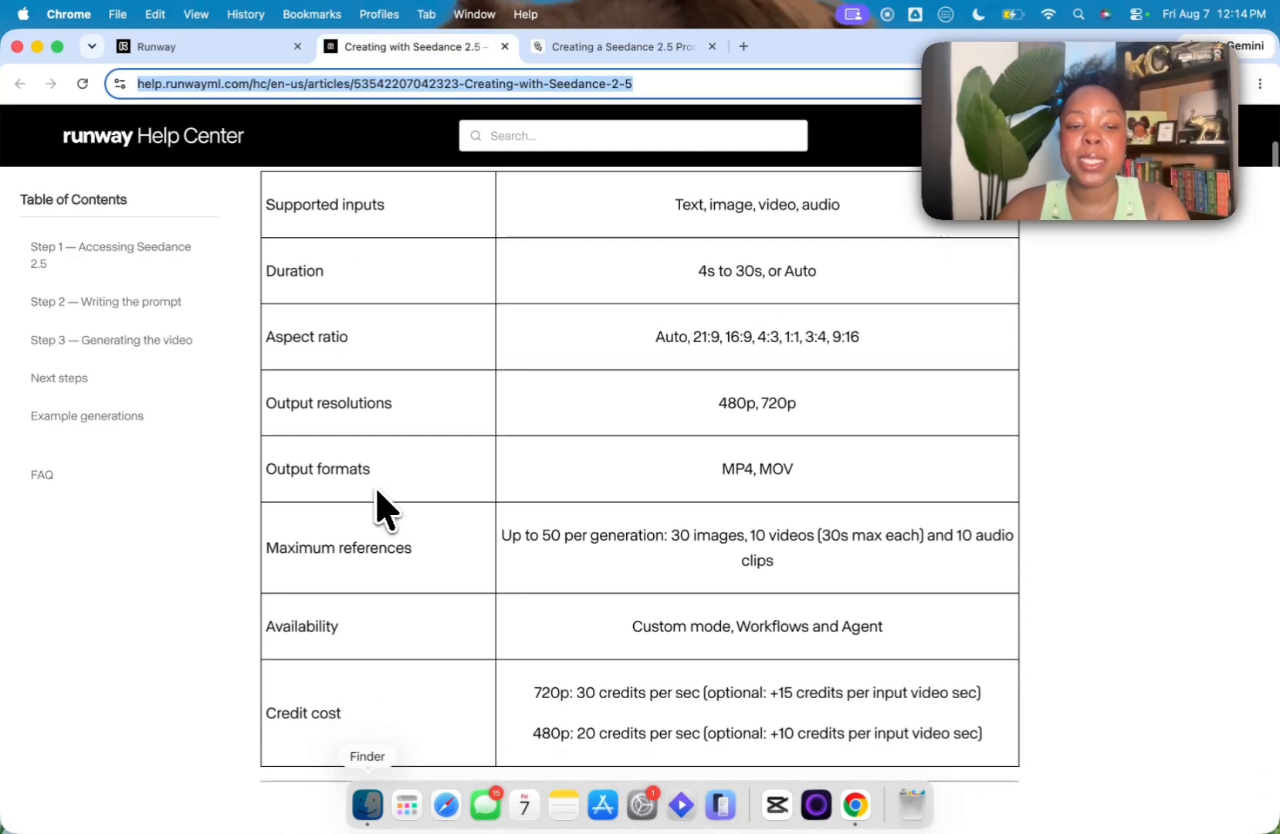
{"action": "scroll", "coordinate": [377, 491], "scroll_direction": "down", "scroll_amount": 4}
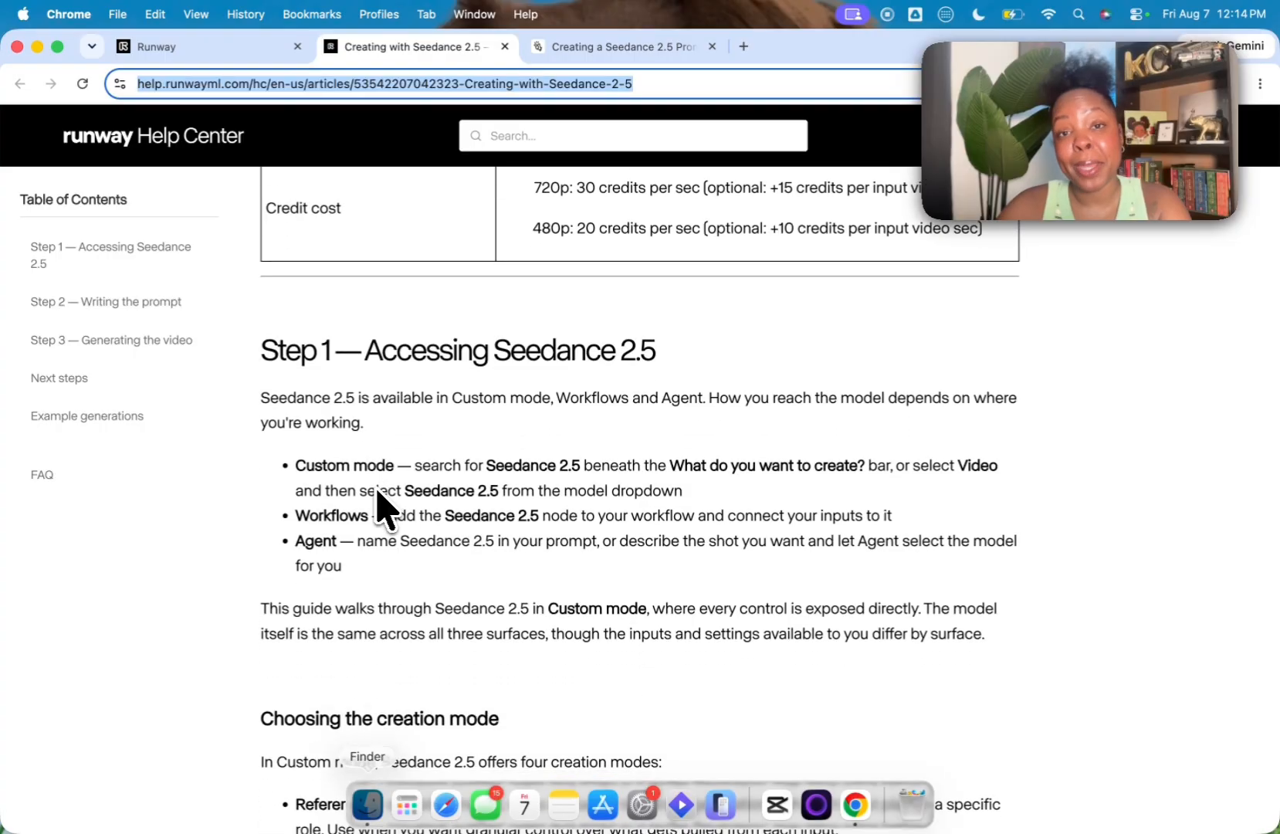
{"action": "scroll", "coordinate": [378, 505], "scroll_direction": "down", "scroll_amount": 2}
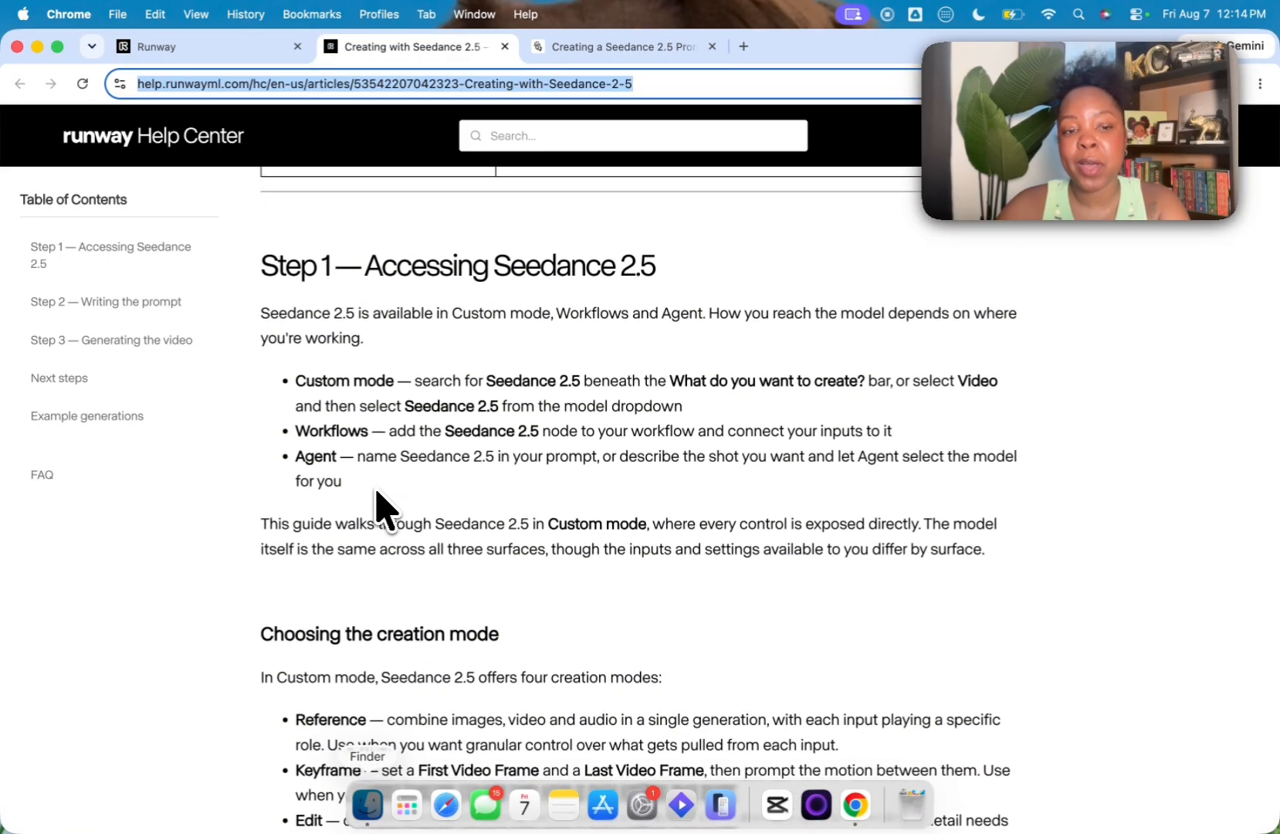
{"action": "scroll", "coordinate": [378, 505], "scroll_direction": "down", "scroll_amount": 5}
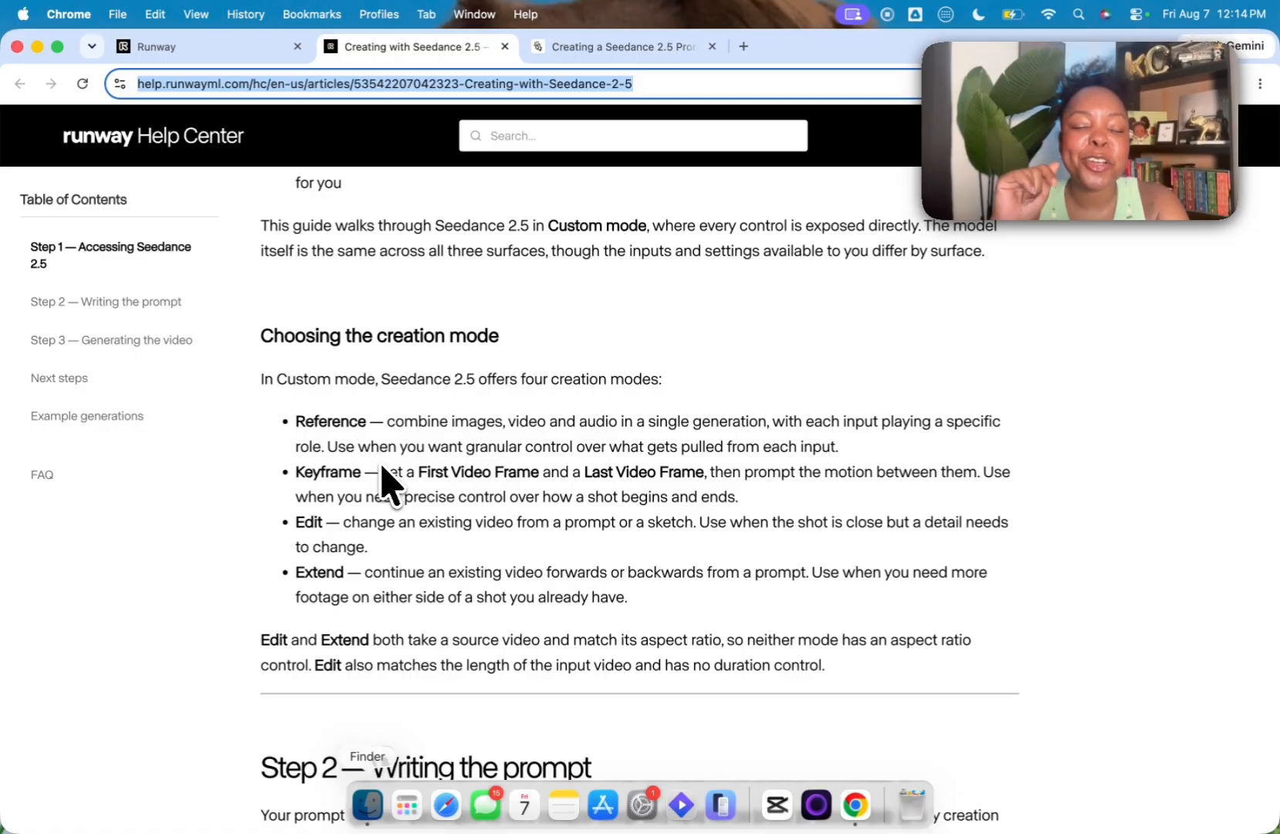
{"action": "scroll", "coordinate": [378, 525], "scroll_direction": "down", "scroll_amount": 1}
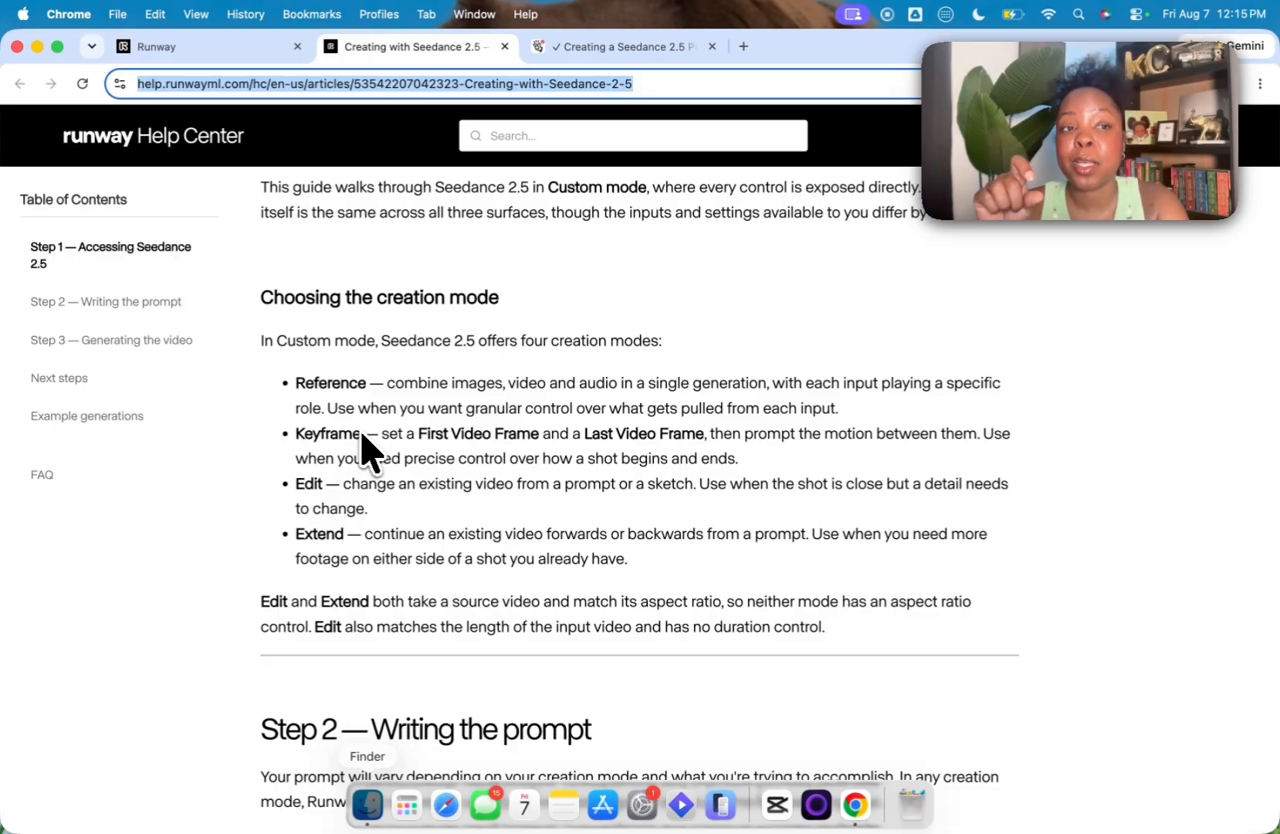
Step: Switch to Runway's video generator, inspect the Keyframe mode inputs and return to Reference mode
{"action": "left_click", "coordinate": [205, 48]}
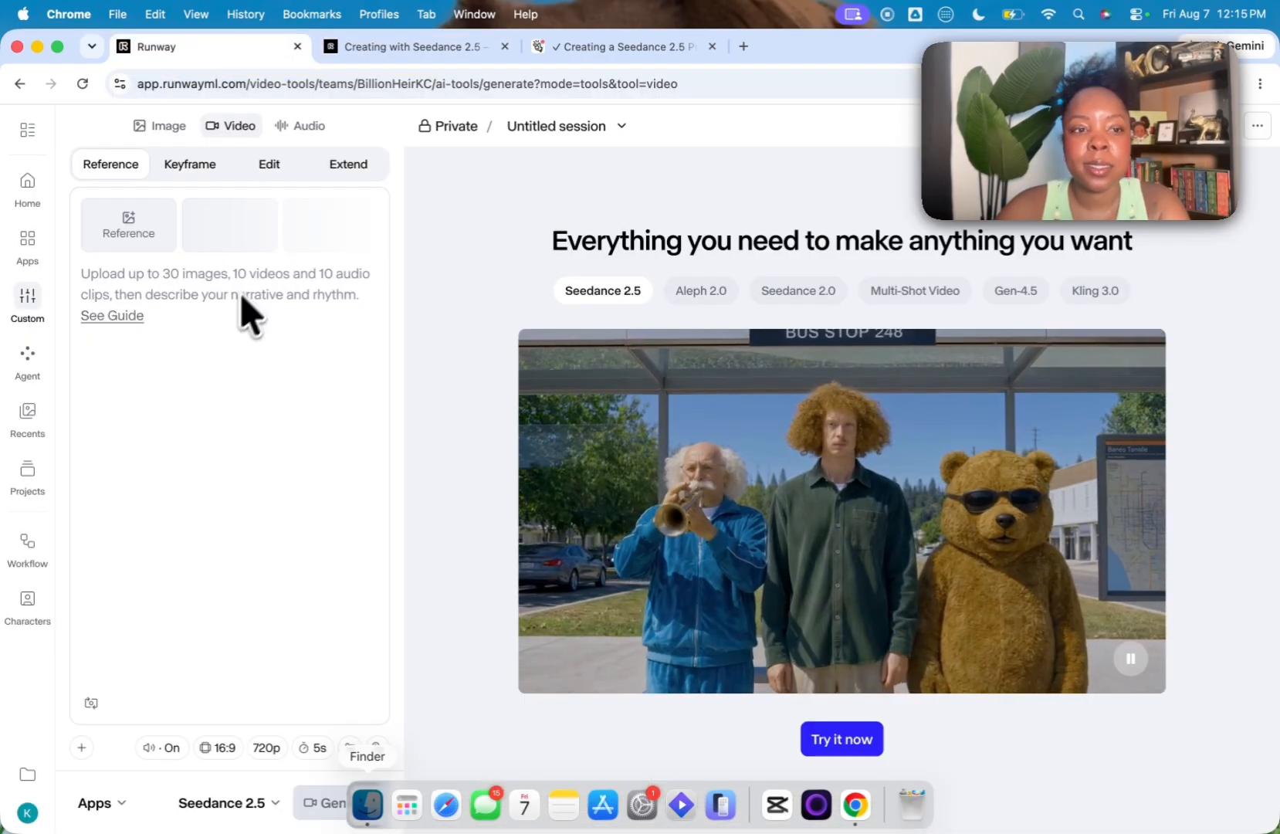
{"action": "left_click", "coordinate": [205, 165]}
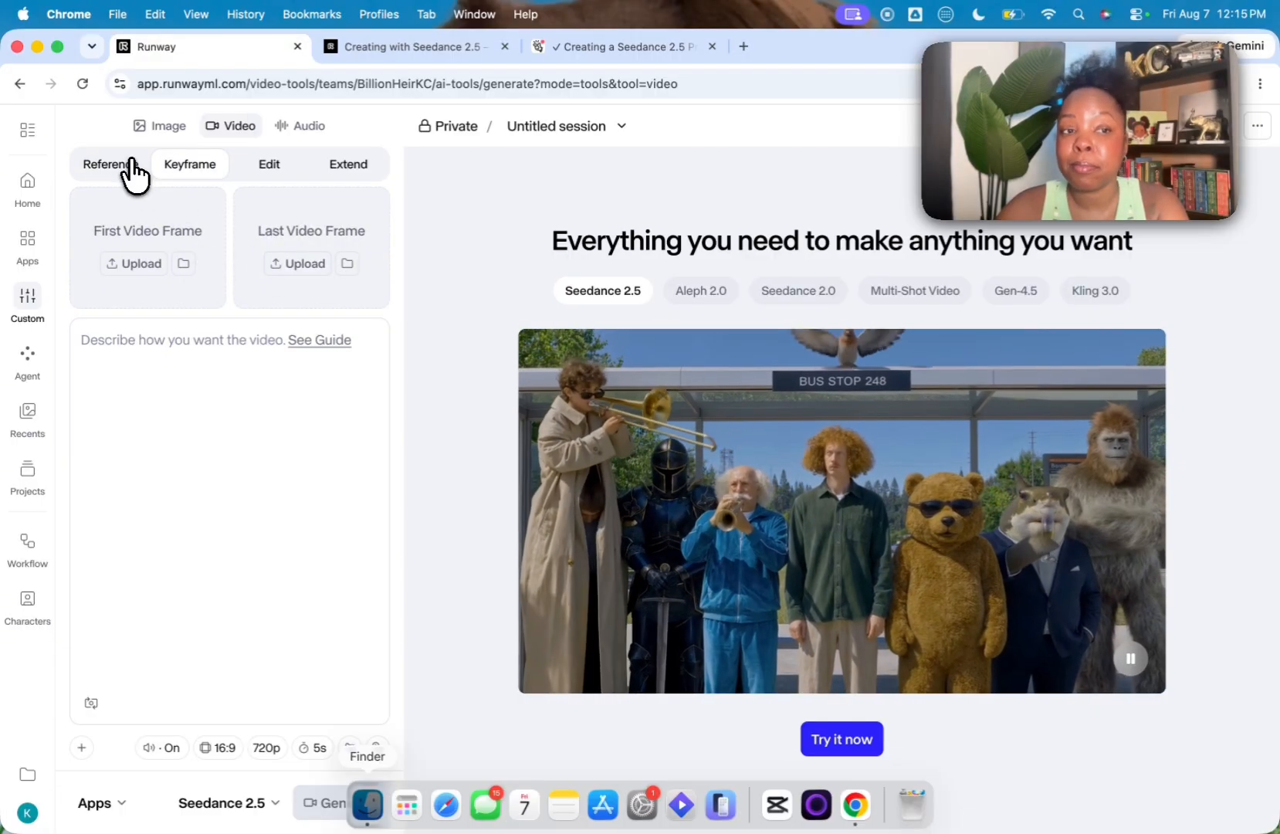
{"action": "left_click", "coordinate": [123, 164]}
Step: Return to the help article, read the section on using reference inputs and highlight the phrase about the 50-reference limit
{"action": "left_click", "coordinate": [456, 48]}
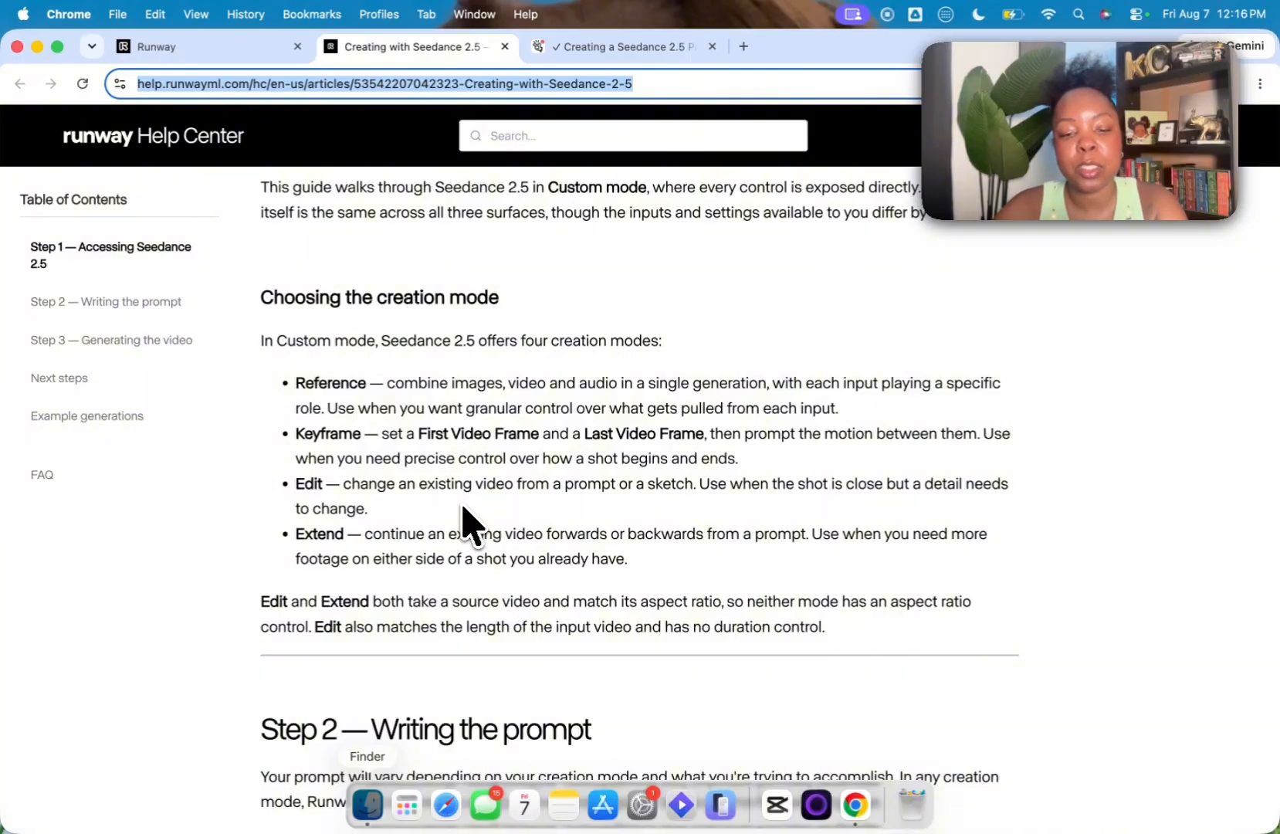
{"action": "scroll", "coordinate": [448, 623], "scroll_direction": "down", "scroll_amount": 6}
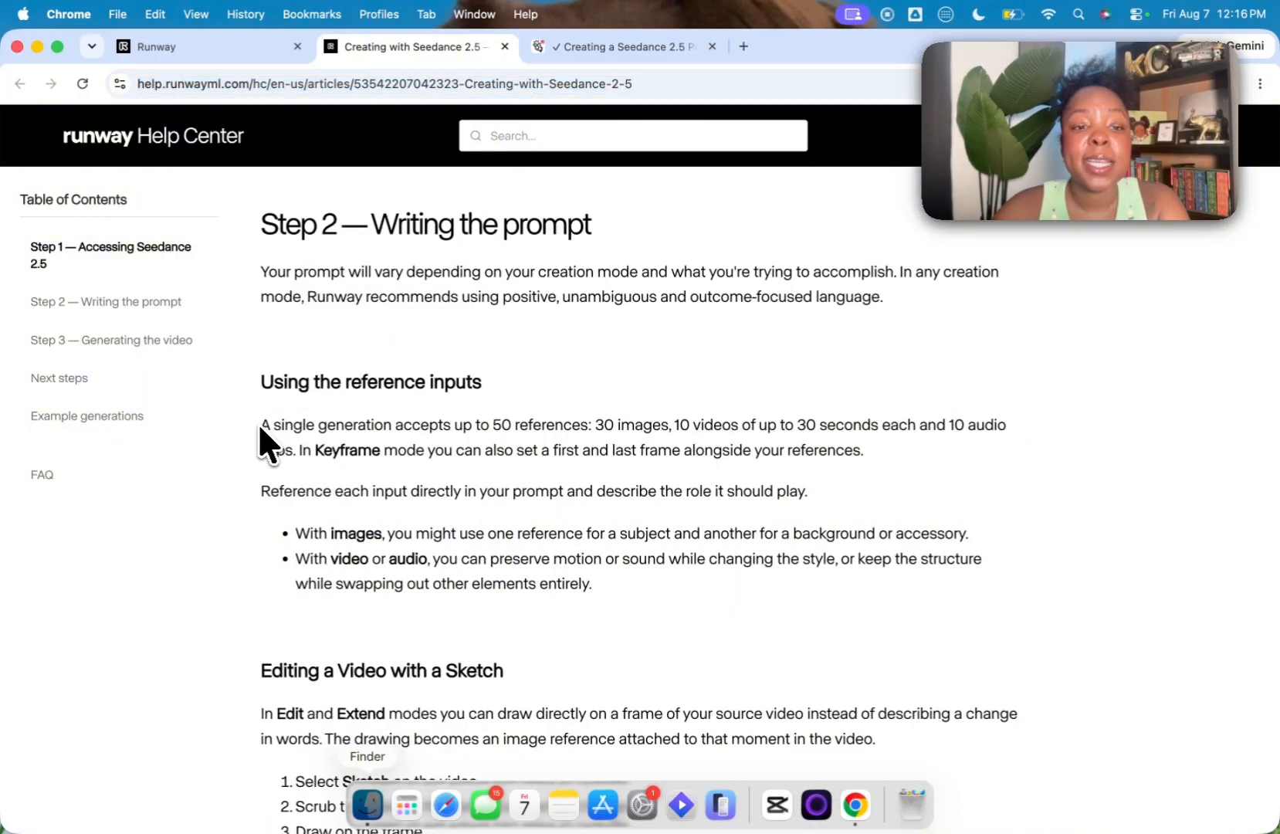
{"action": "left_click_drag", "start_coordinate": [259, 424], "coordinate": [591, 426]}
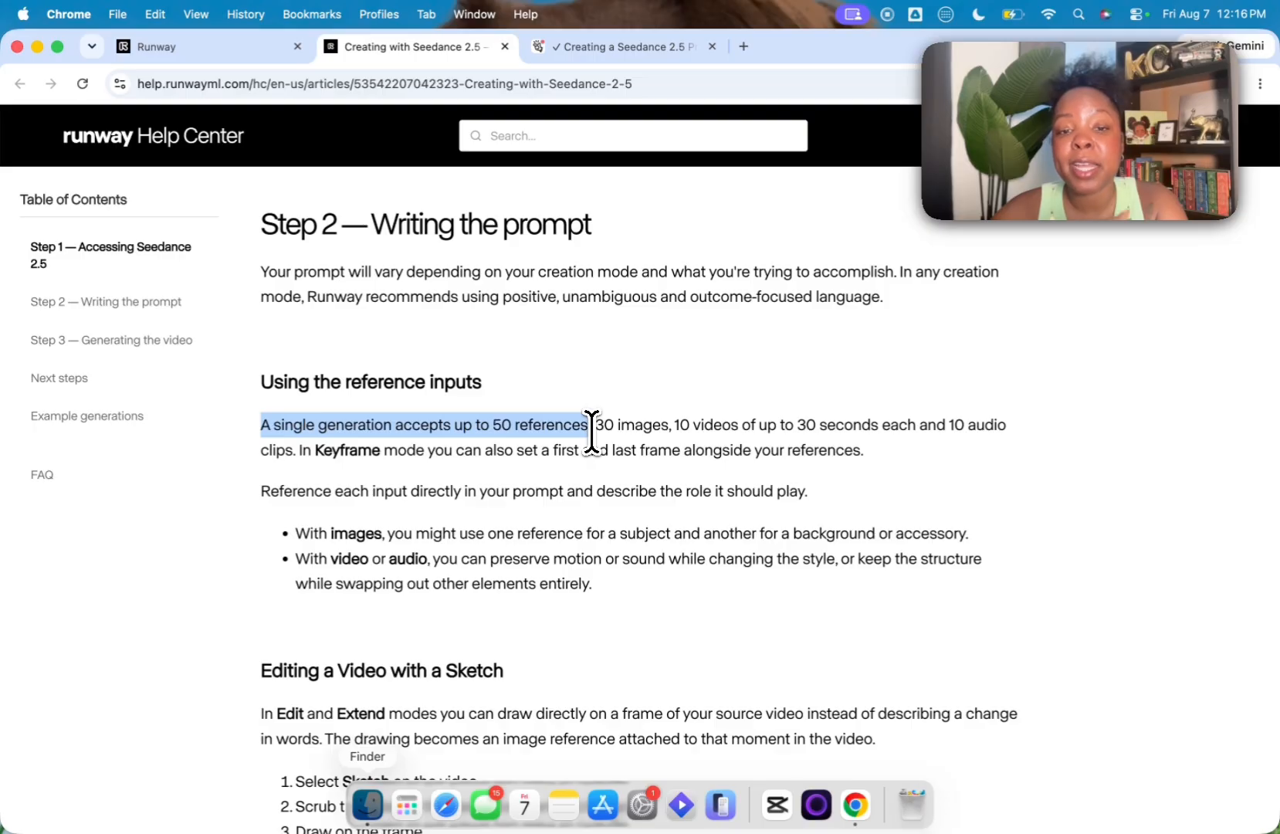
{"action": "scroll", "coordinate": [563, 463], "scroll_direction": "down", "scroll_amount": 2}
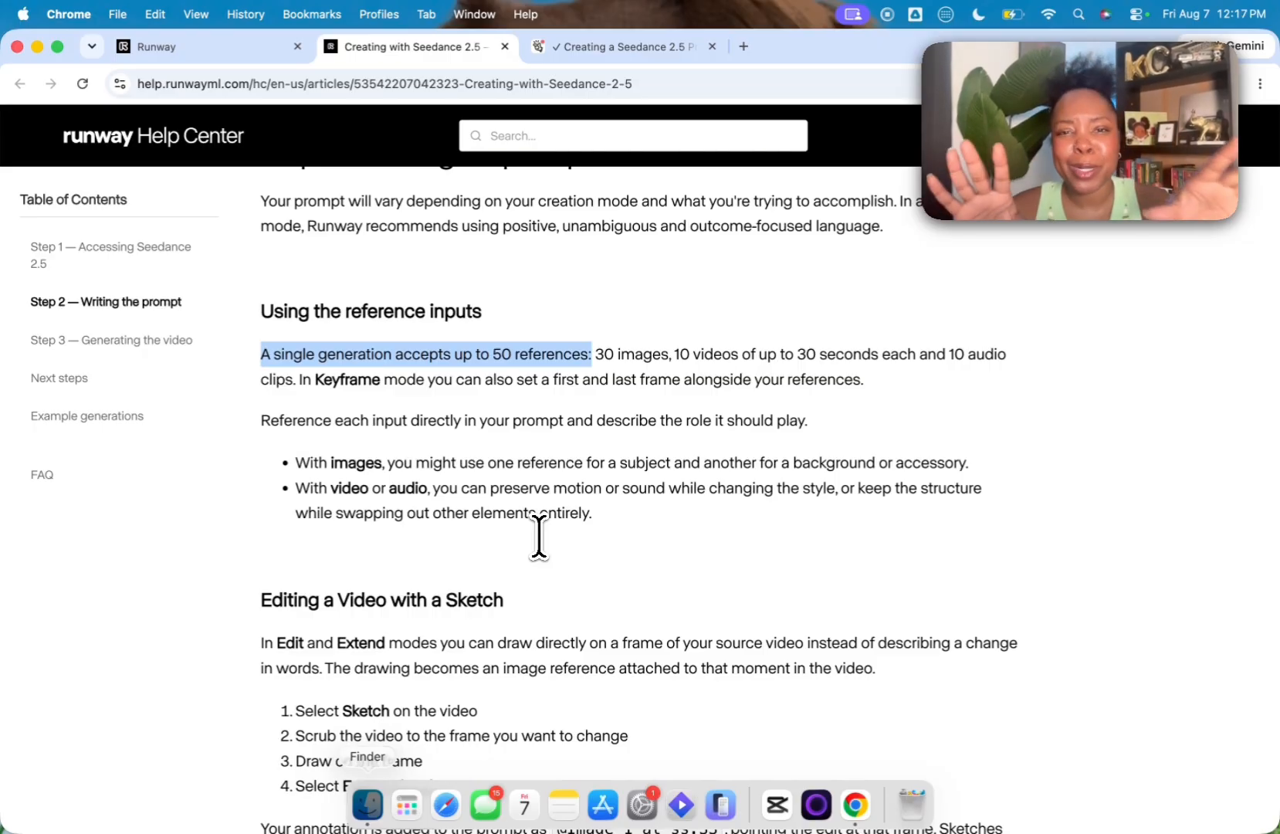
Step: Find the Broadway Jazz × K-pop Routine example in the article, play its video and pause it
{"action": "scroll", "coordinate": [409, 526], "scroll_direction": "down", "scroll_amount": 15}
{"action": "scroll", "coordinate": [432, 509], "scroll_direction": "up", "scroll_amount": 1}
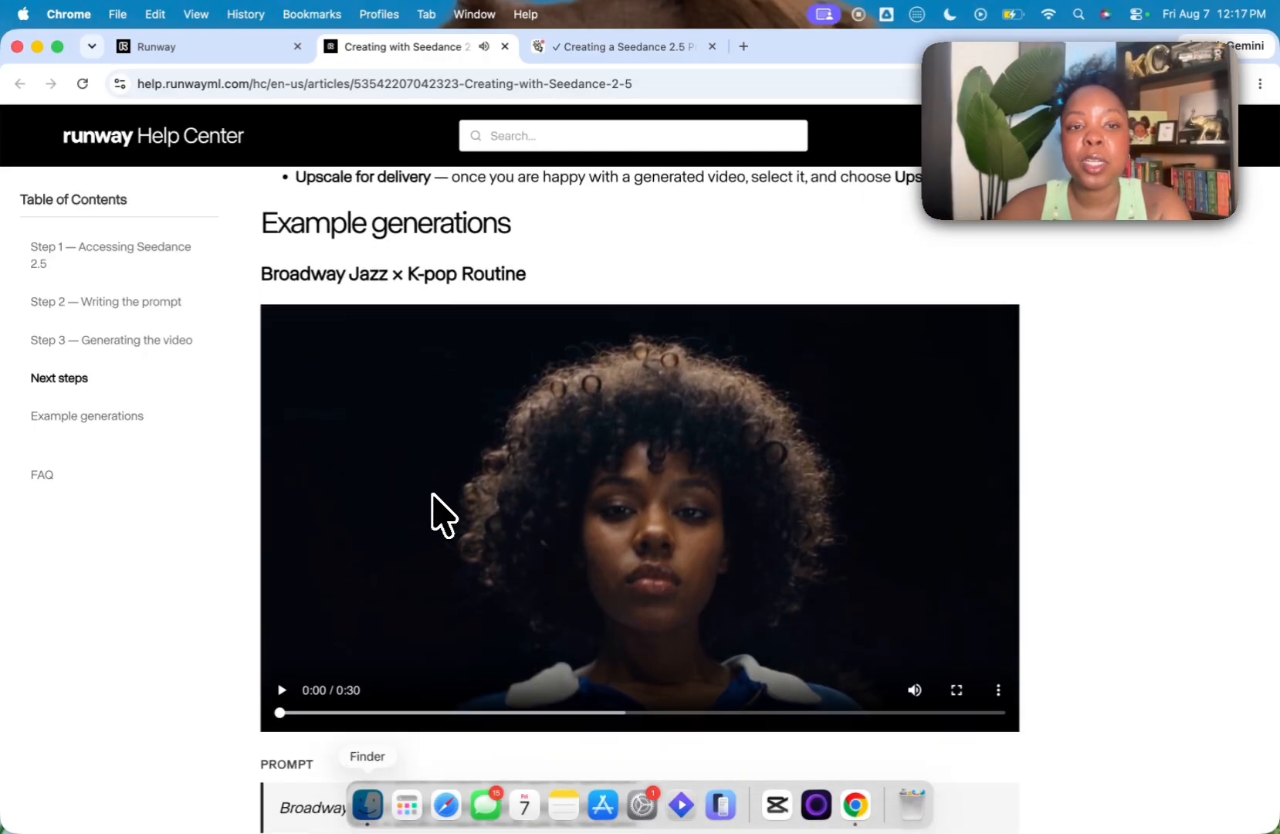
{"action": "scroll", "coordinate": [444, 515], "scroll_direction": "down", "scroll_amount": 1}
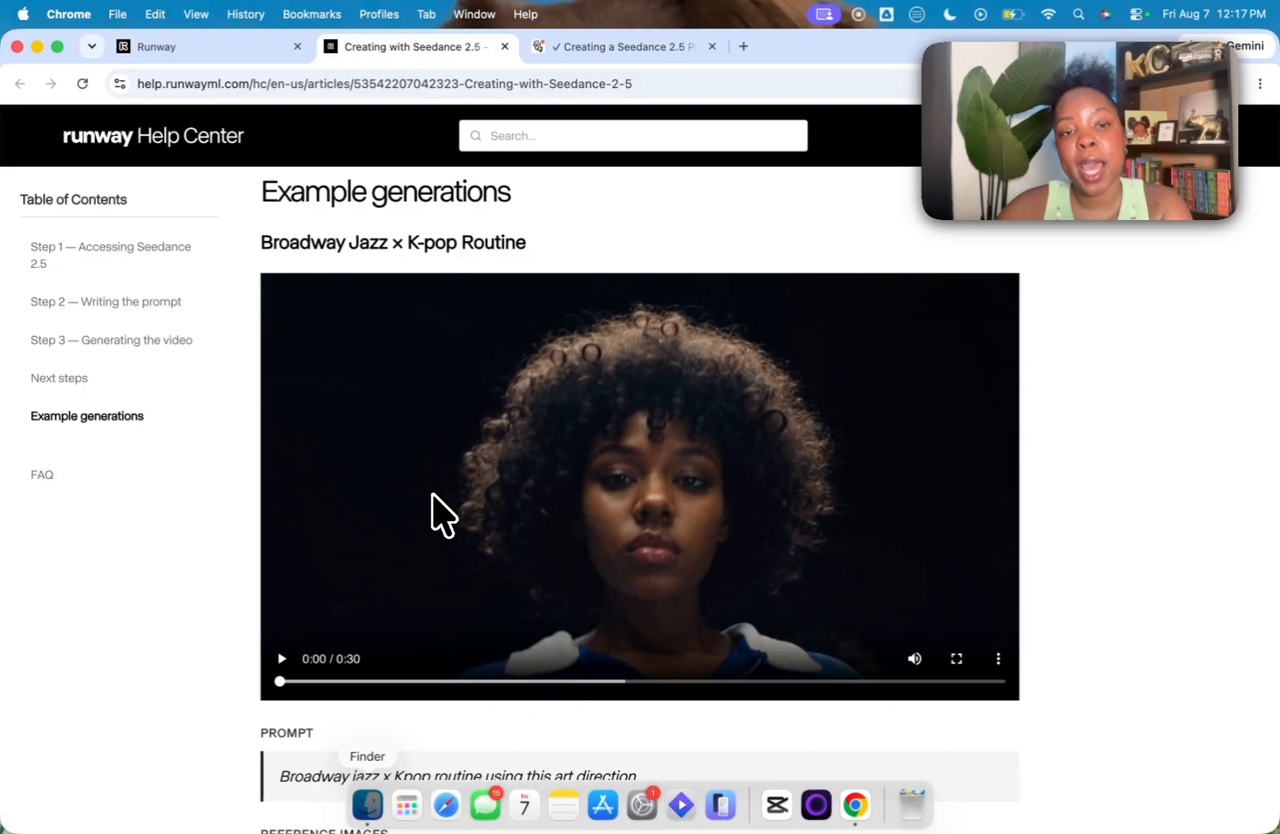
{"action": "left_click", "coordinate": [282, 658]}
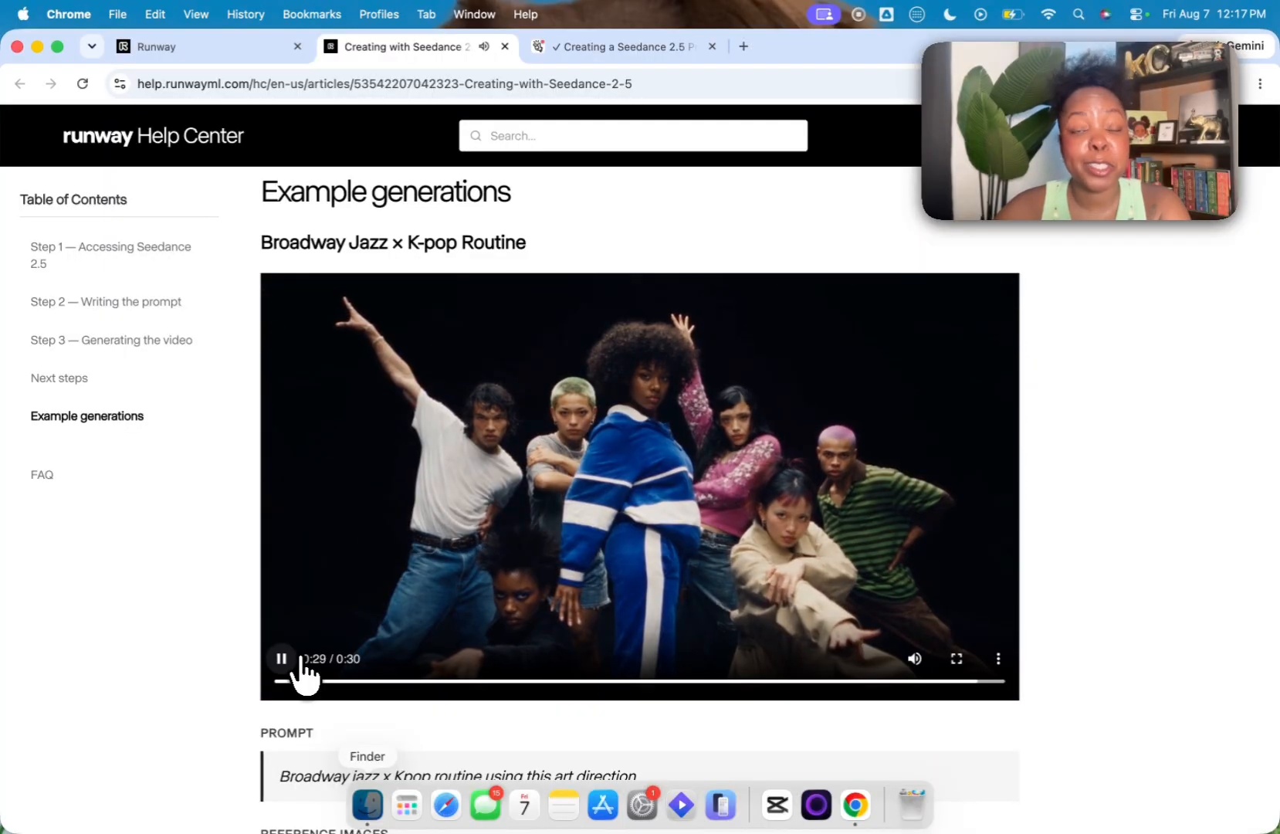
{"action": "left_click", "coordinate": [282, 660]}
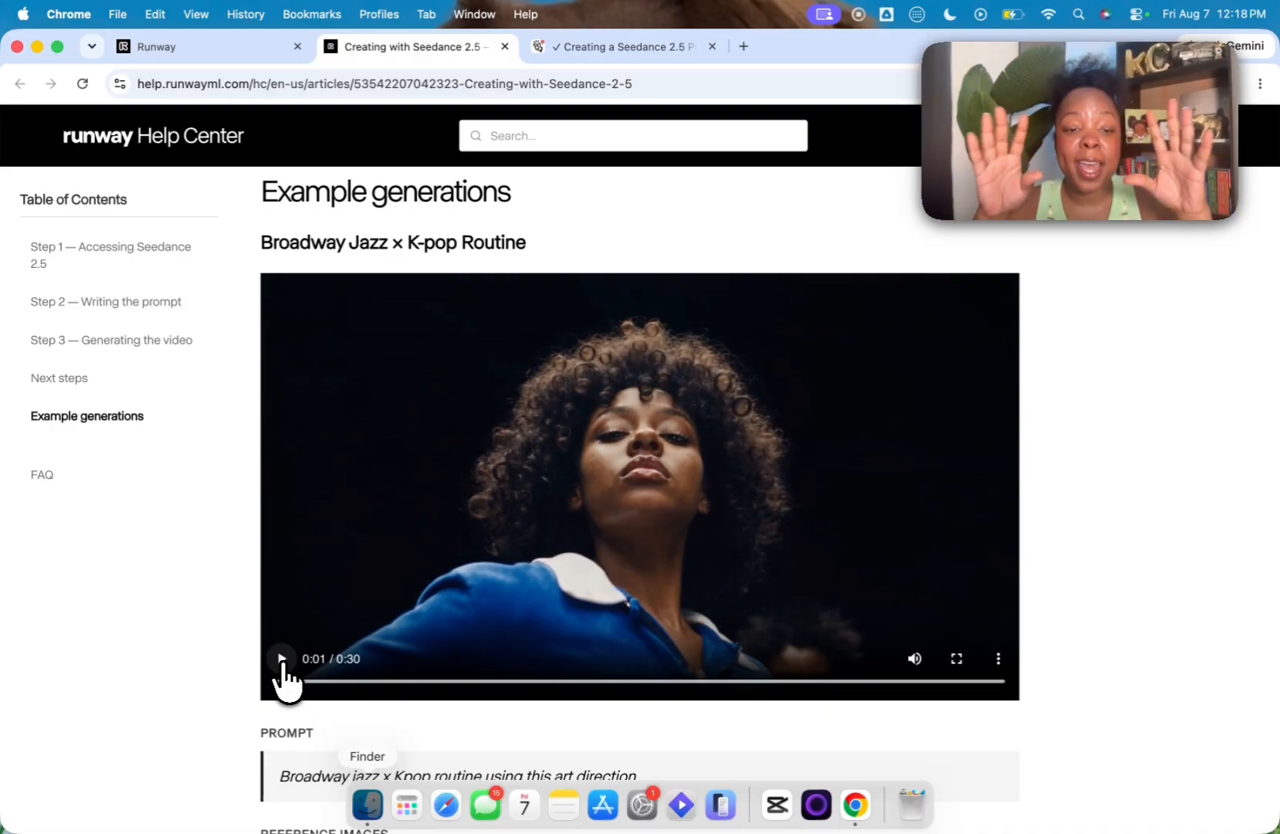
Step: Examine the prompt and the reference images used for the Broadway Jazz × K-pop Routine example
{"action": "scroll", "coordinate": [294, 711], "scroll_direction": "down", "scroll_amount": 5}
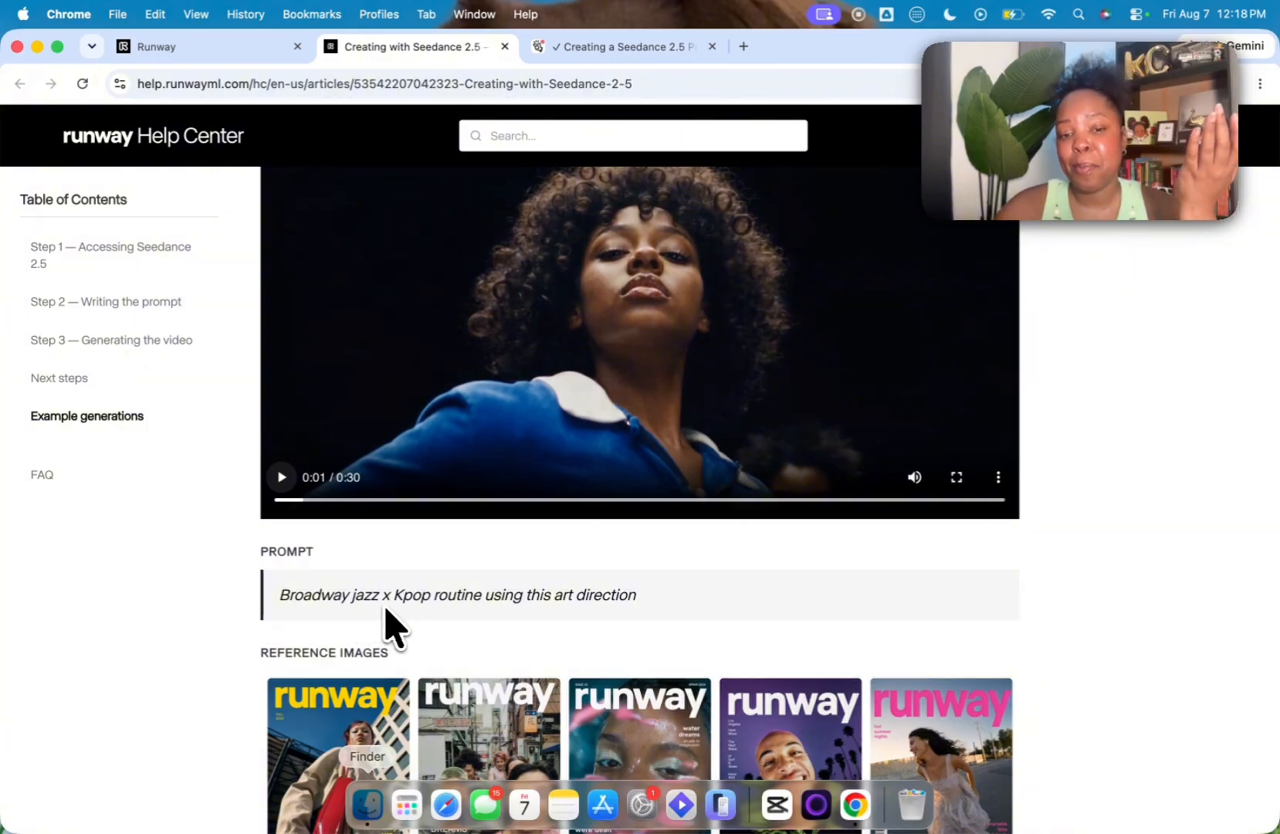
{"action": "scroll", "coordinate": [386, 626], "scroll_direction": "down", "scroll_amount": 8}
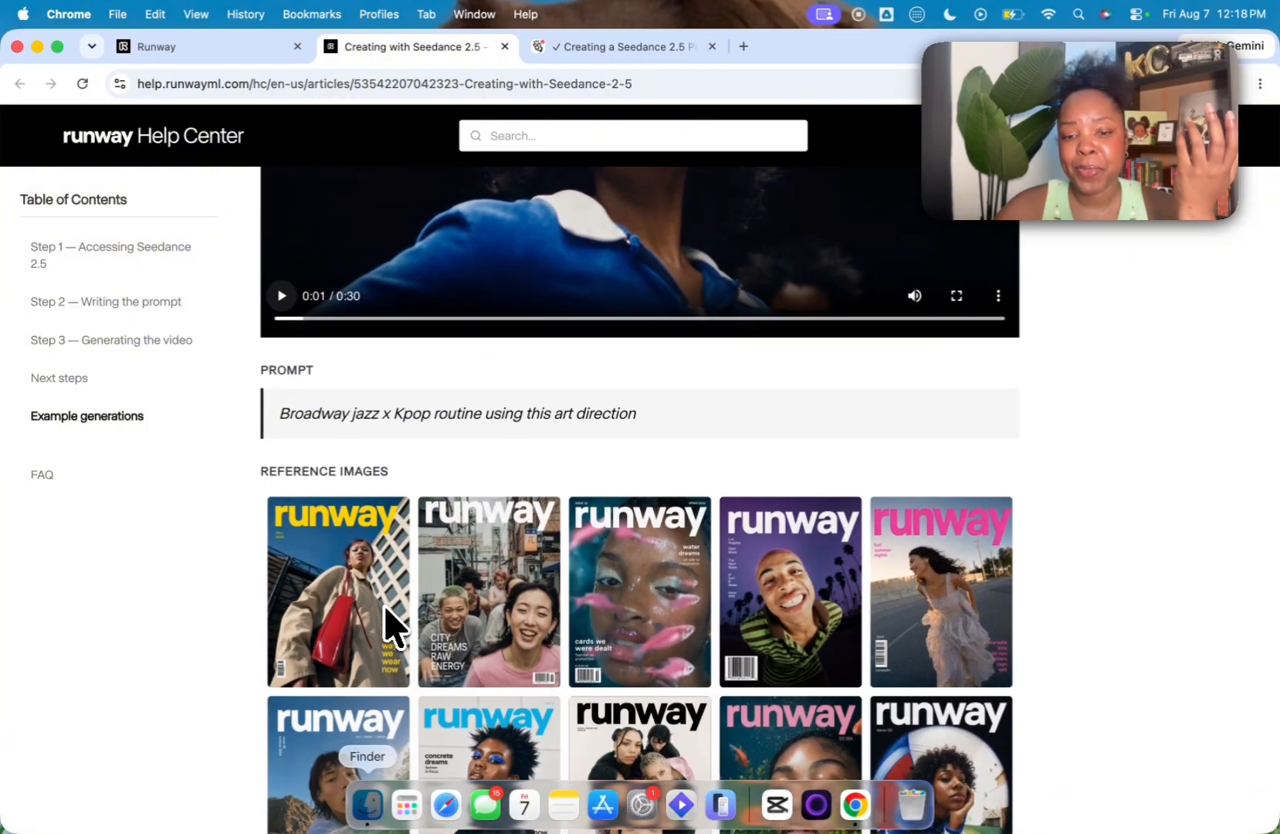
{"action": "scroll", "coordinate": [488, 640], "scroll_direction": "down", "scroll_amount": 3}
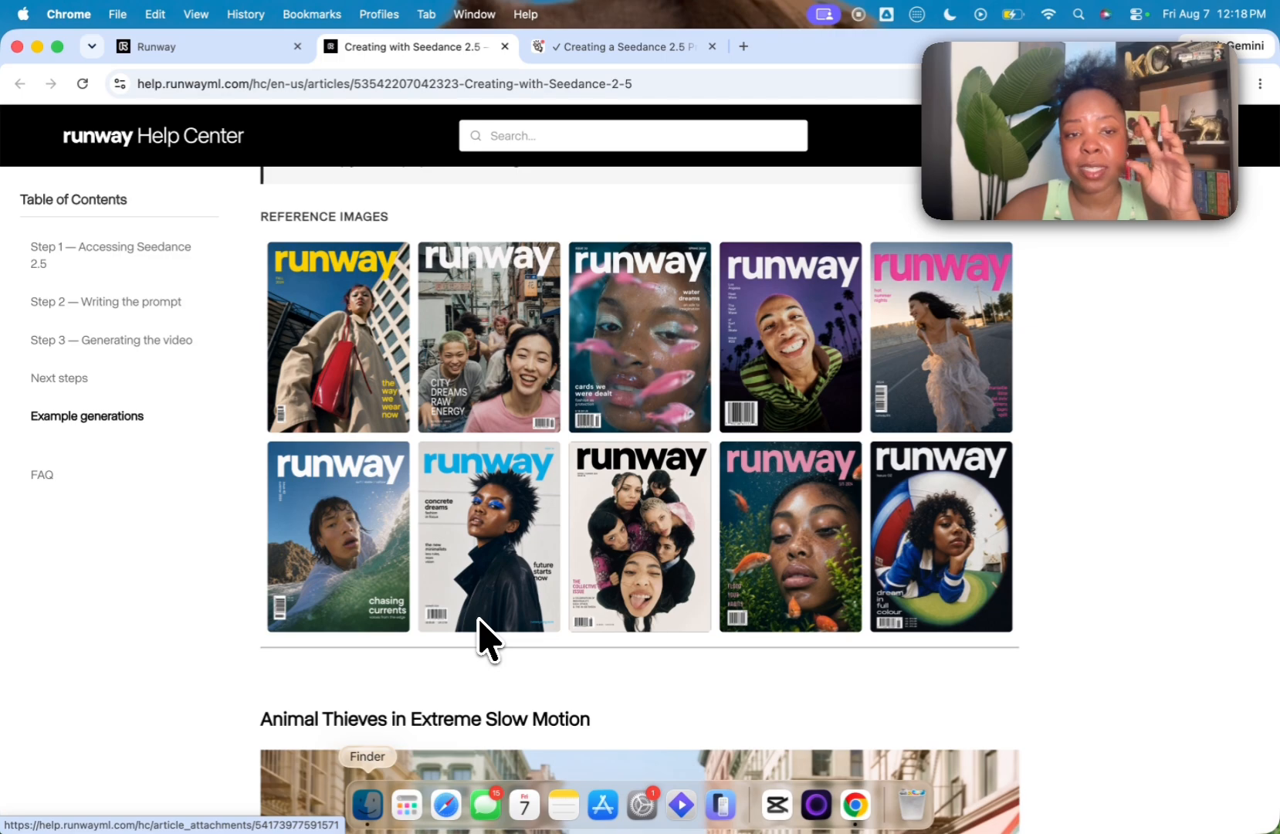
{"action": "scroll", "coordinate": [489, 639], "scroll_direction": "up", "scroll_amount": 10}
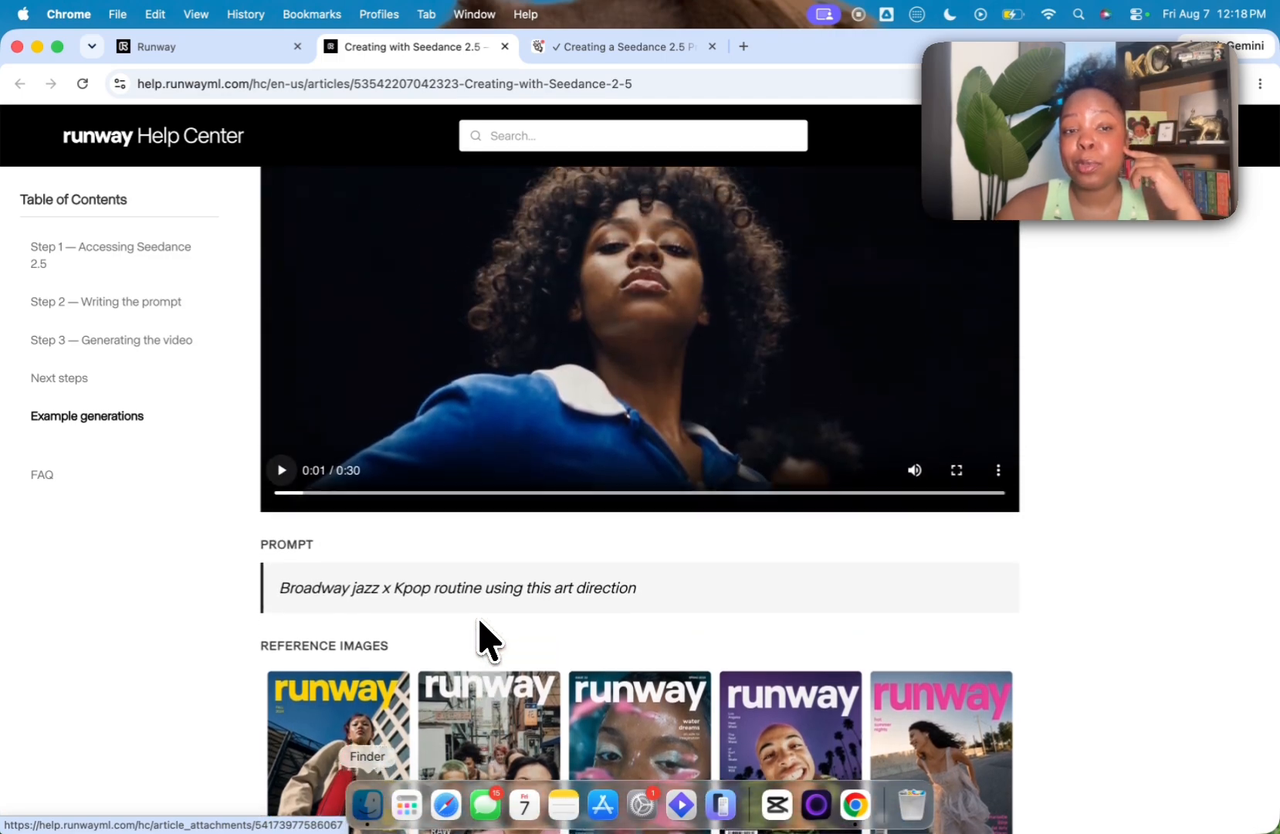
{"action": "scroll", "coordinate": [480, 620], "scroll_direction": "up", "scroll_amount": 1}
{"action": "scroll", "coordinate": [479, 620], "scroll_direction": "down", "scroll_amount": 1}
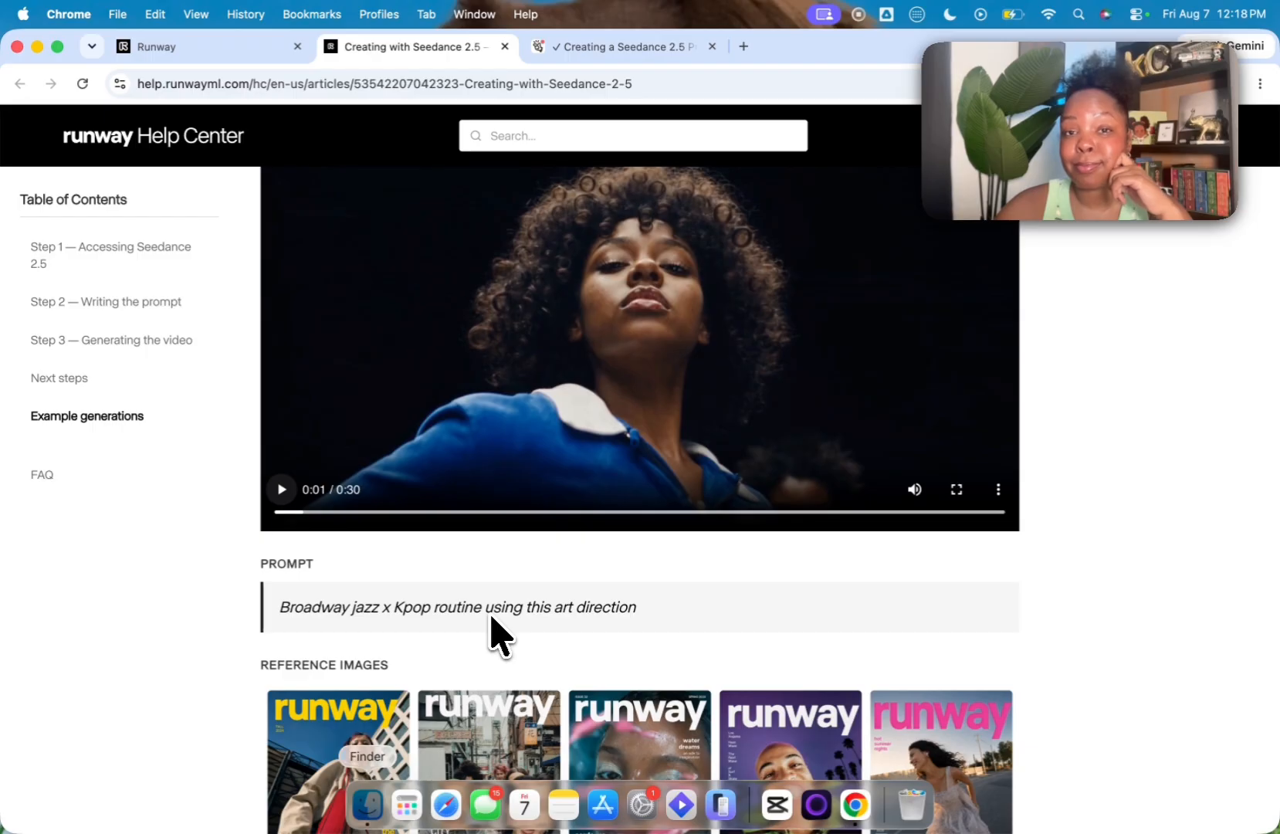
{"action": "scroll", "coordinate": [490, 634], "scroll_direction": "down", "scroll_amount": 12}
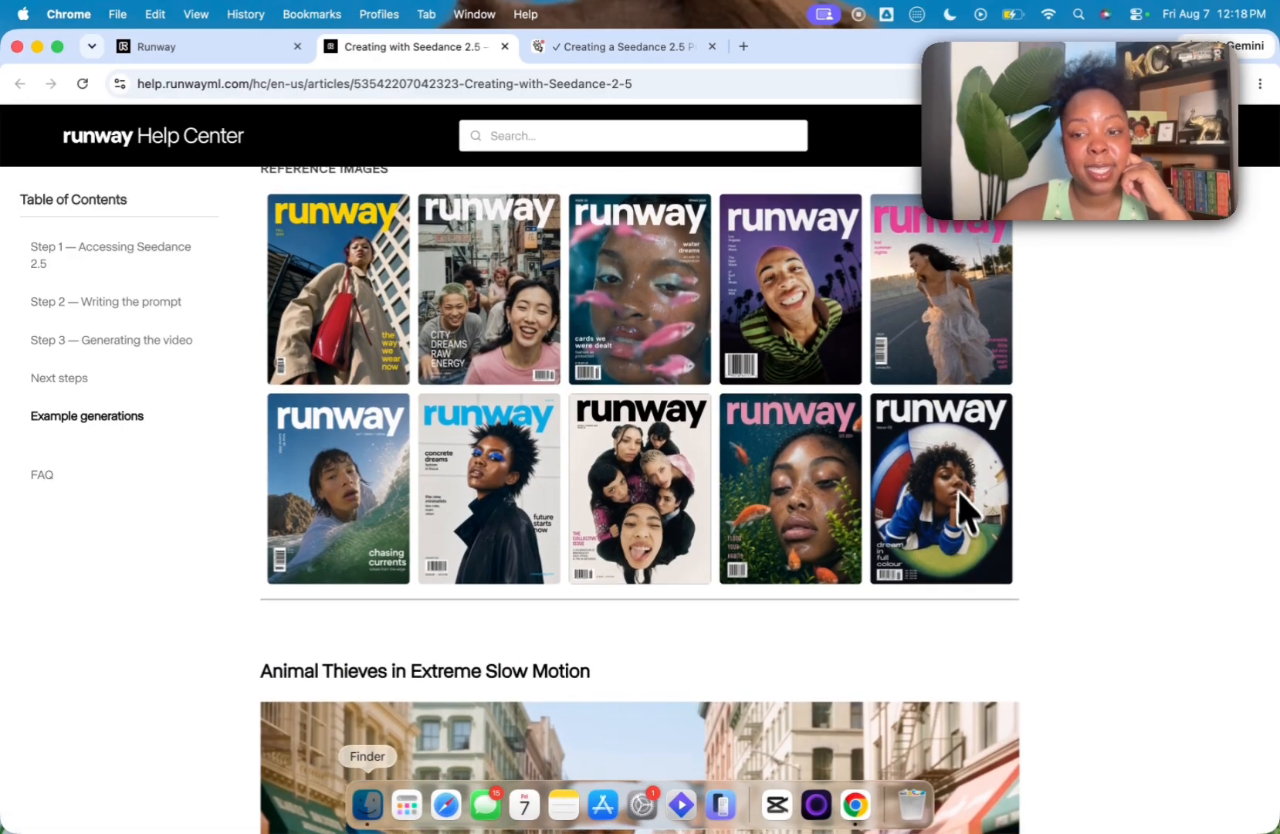
{"action": "scroll", "coordinate": [934, 532], "scroll_direction": "up", "scroll_amount": 8}
{"action": "scroll", "coordinate": [688, 471], "scroll_direction": "down", "scroll_amount": 6}
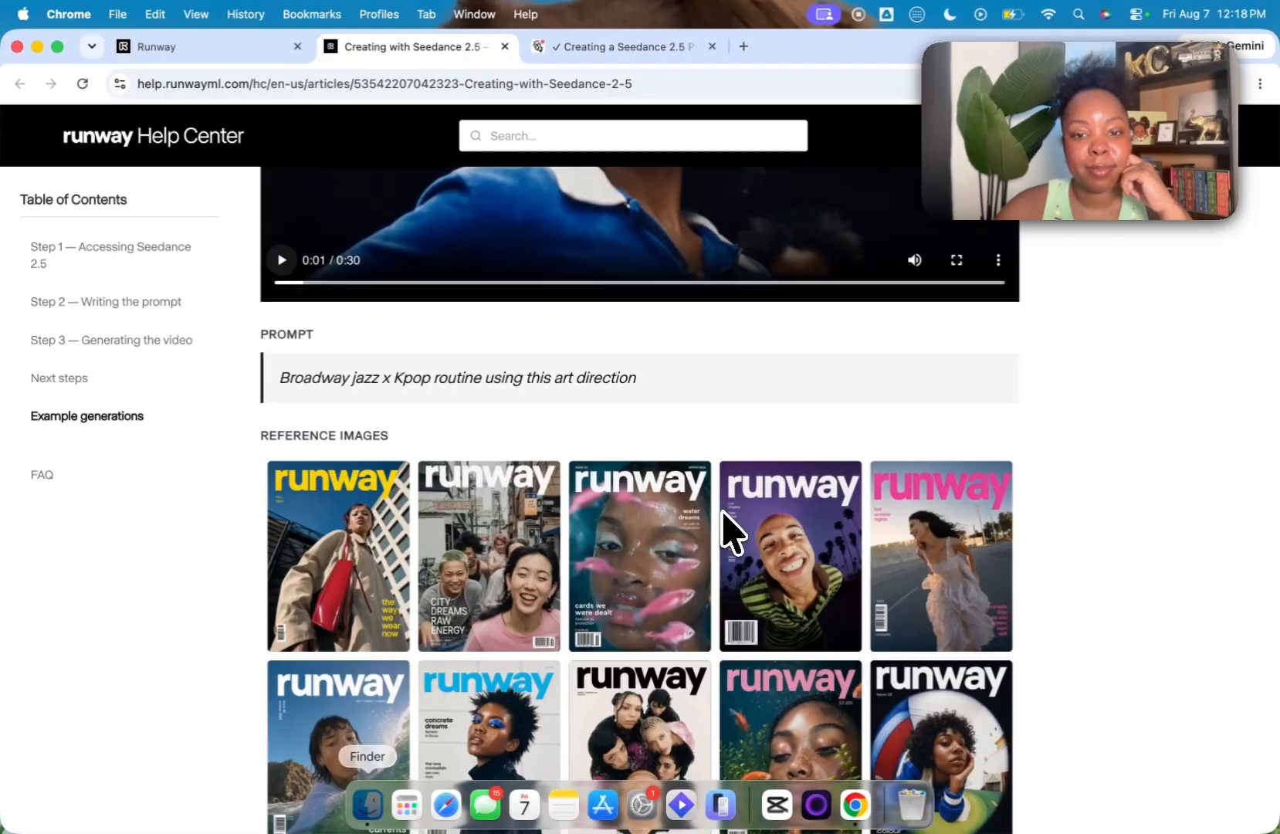
Step: Browse the article's other example generations and their prompts, including the Cereal Spot video
{"action": "scroll", "coordinate": [726, 514], "scroll_direction": "down", "scroll_amount": 15}
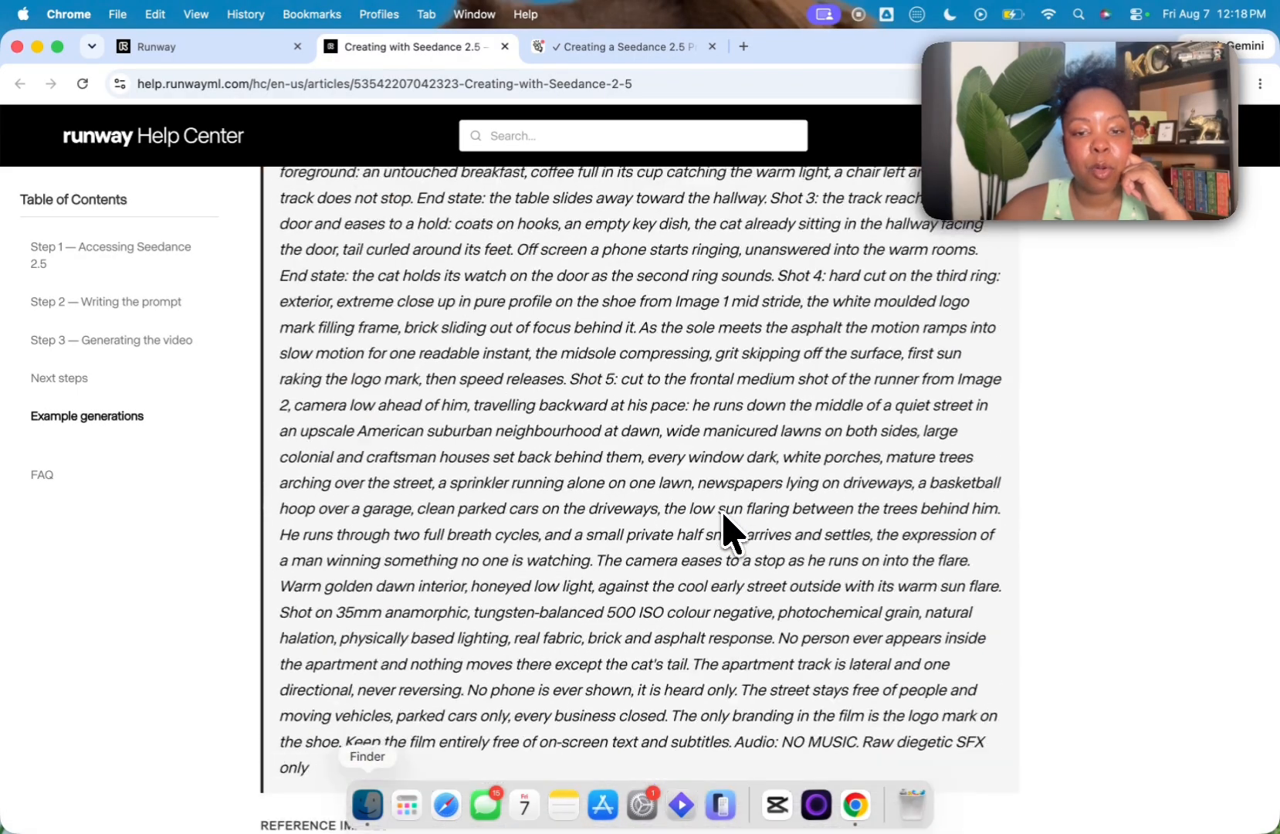
{"action": "scroll", "coordinate": [723, 533], "scroll_direction": "down", "scroll_amount": 3}
{"action": "scroll", "coordinate": [722, 534], "scroll_direction": "up", "scroll_amount": 20}
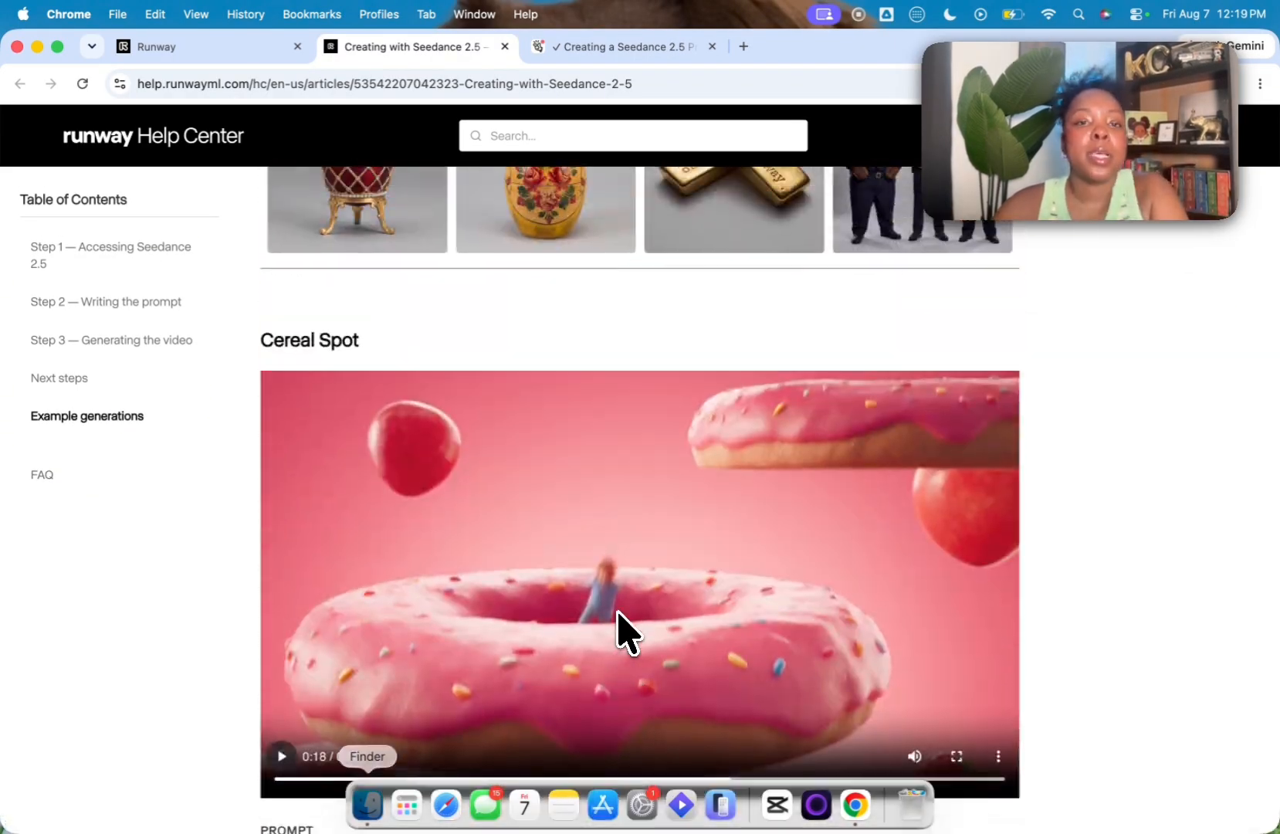
{"action": "scroll", "coordinate": [600, 190], "scroll_direction": "down", "scroll_amount": 8}
Step: Switch to Manus, open the Seedance 2.5 Master Prompt Template & Creation Guide and review its prompt skeleton and creation mode templates
{"action": "left_click", "coordinate": [604, 46]}
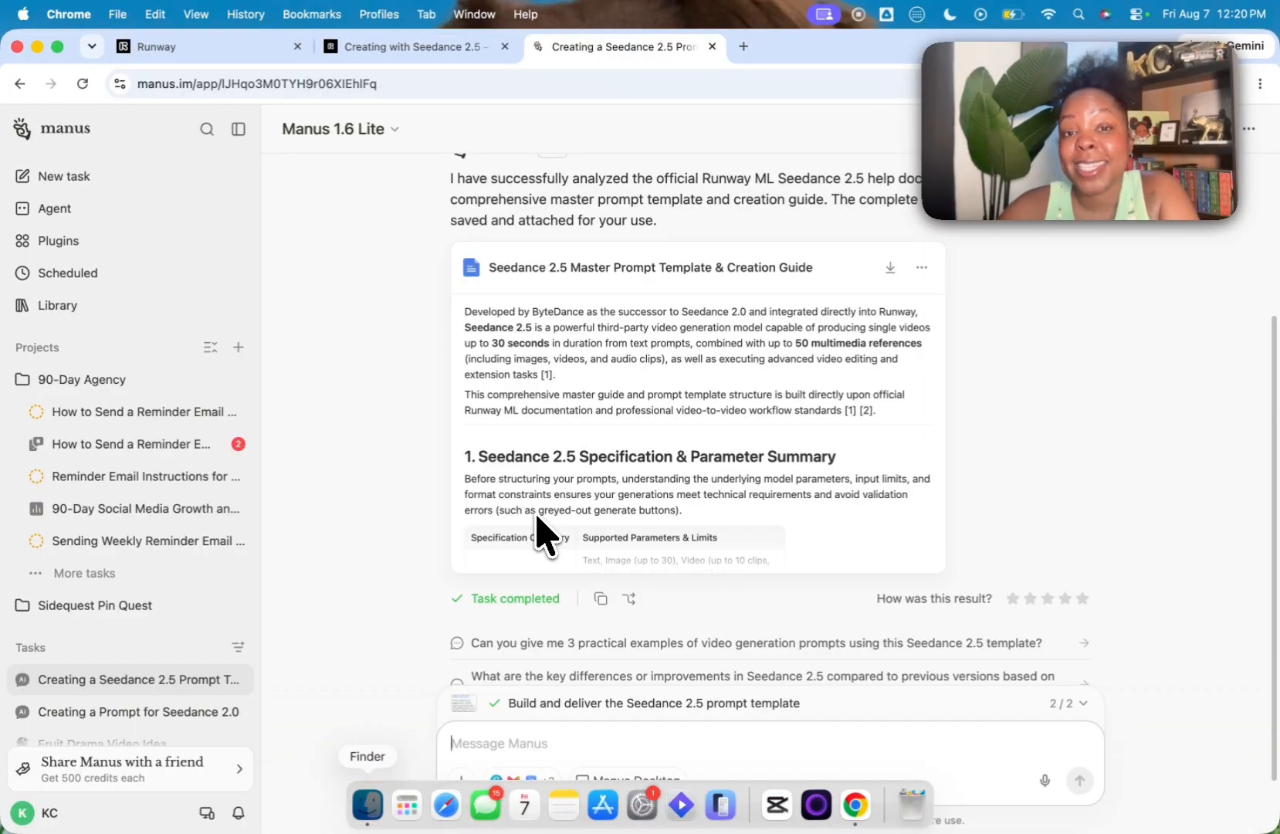
{"action": "left_click", "coordinate": [537, 519]}
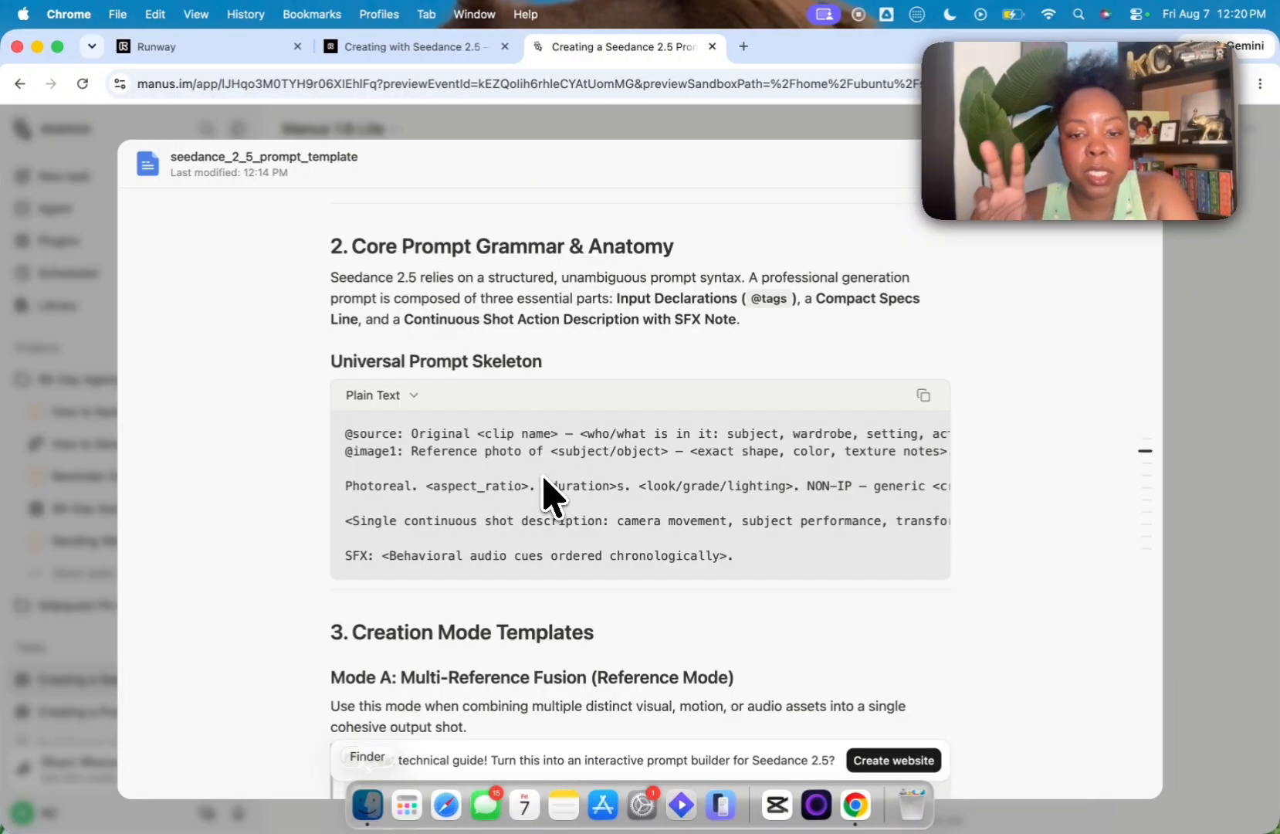
{"action": "scroll", "coordinate": [544, 494], "scroll_direction": "down", "scroll_amount": 5}
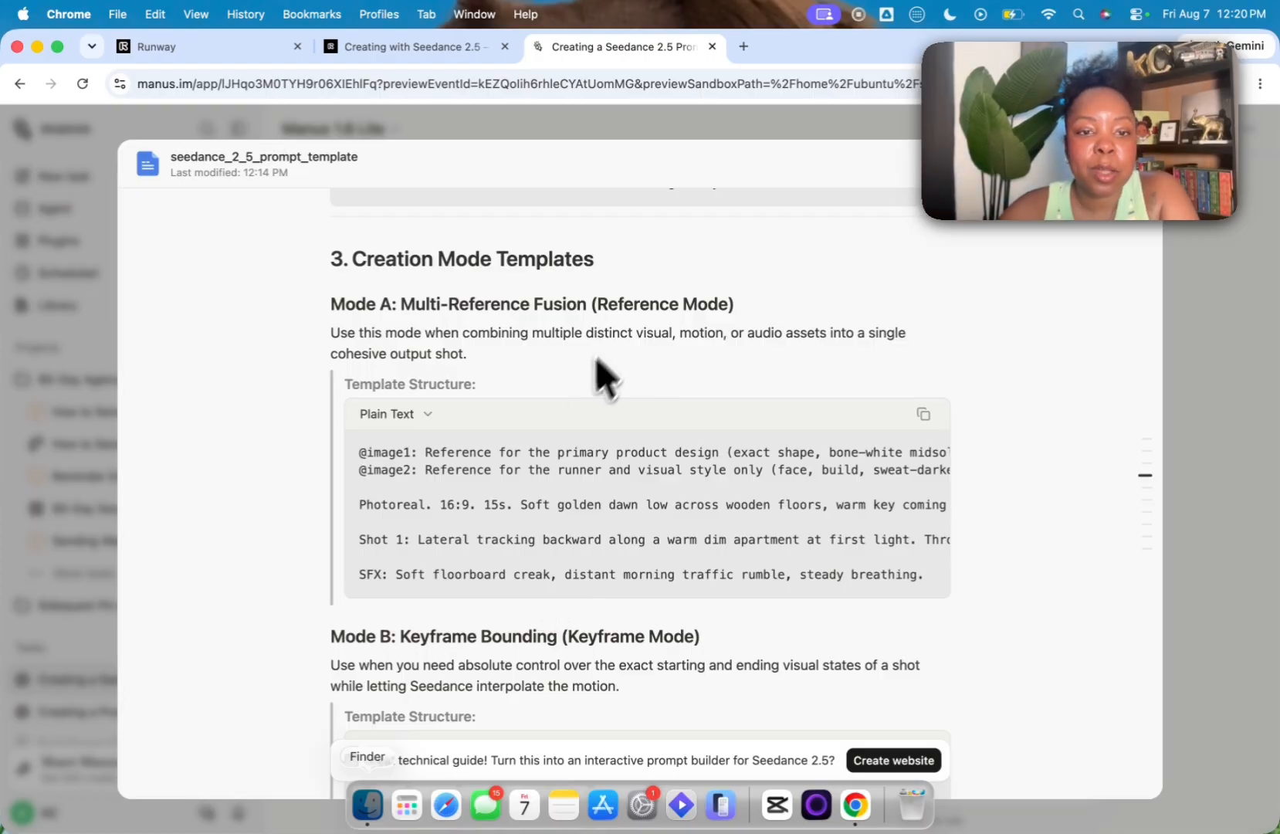
Step: Review the guide's Keyframe and Edit/Sketch mode templates and its Best Practices & Pro Tips, and close the document
{"action": "scroll", "coordinate": [586, 401], "scroll_direction": "down", "scroll_amount": 3}
{"action": "scroll", "coordinate": [660, 456], "scroll_direction": "down", "scroll_amount": 5}
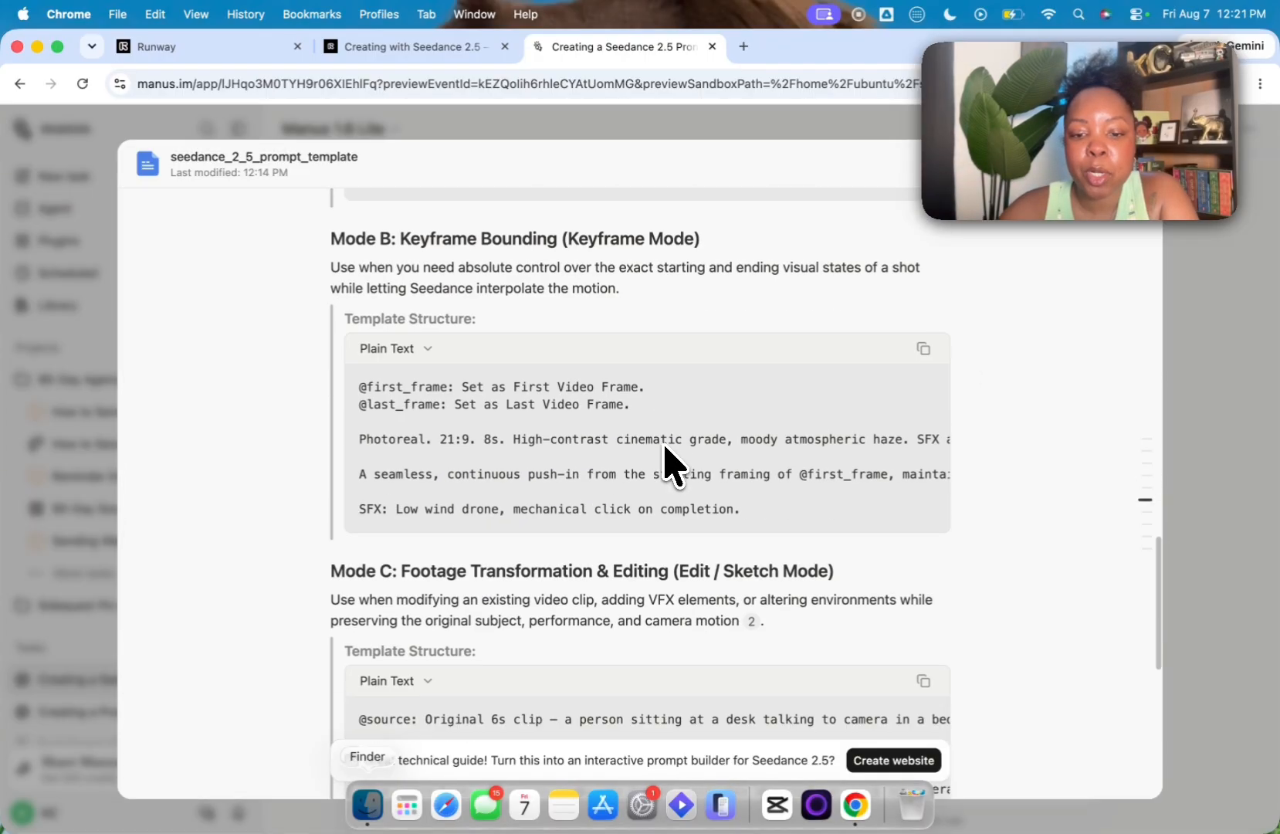
{"action": "scroll", "coordinate": [709, 448], "scroll_direction": "down", "scroll_amount": 6}
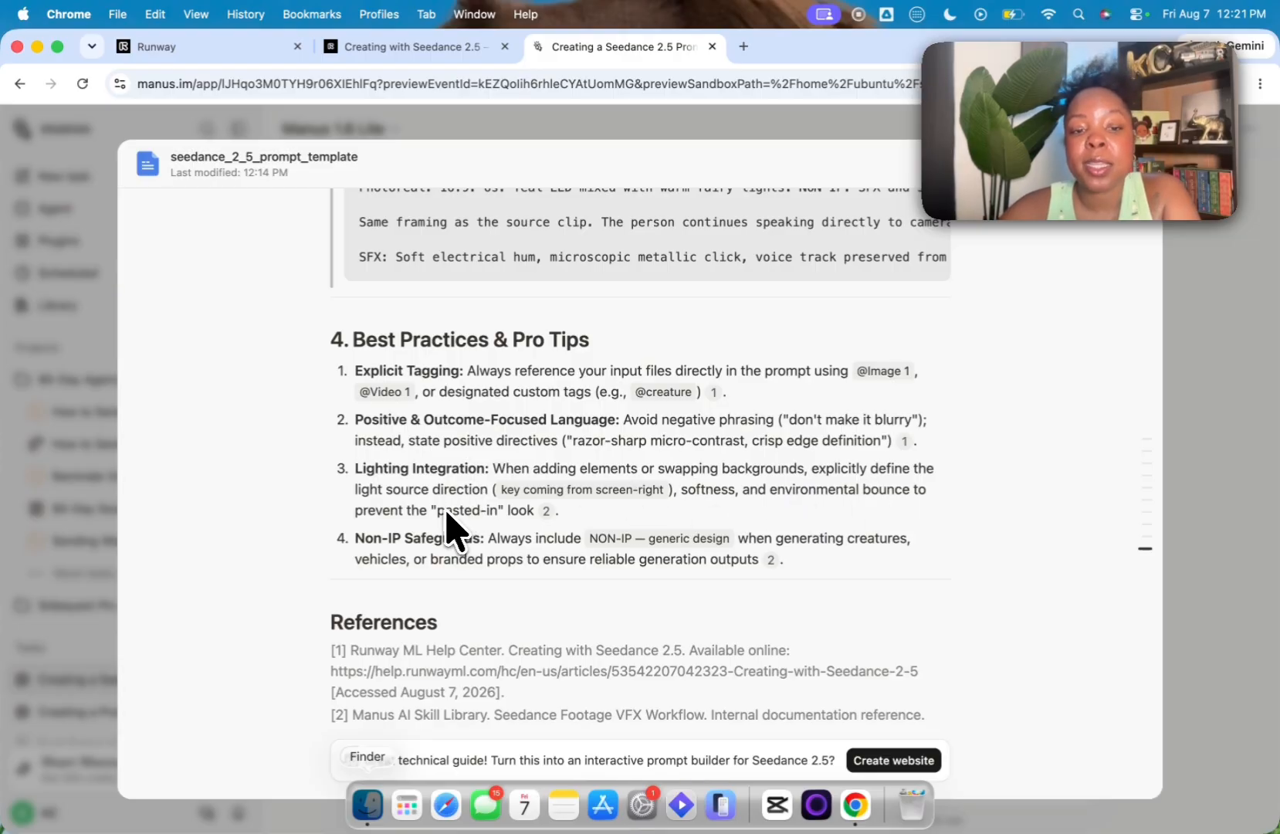
{"action": "scroll", "coordinate": [498, 532], "scroll_direction": "down", "scroll_amount": 1}
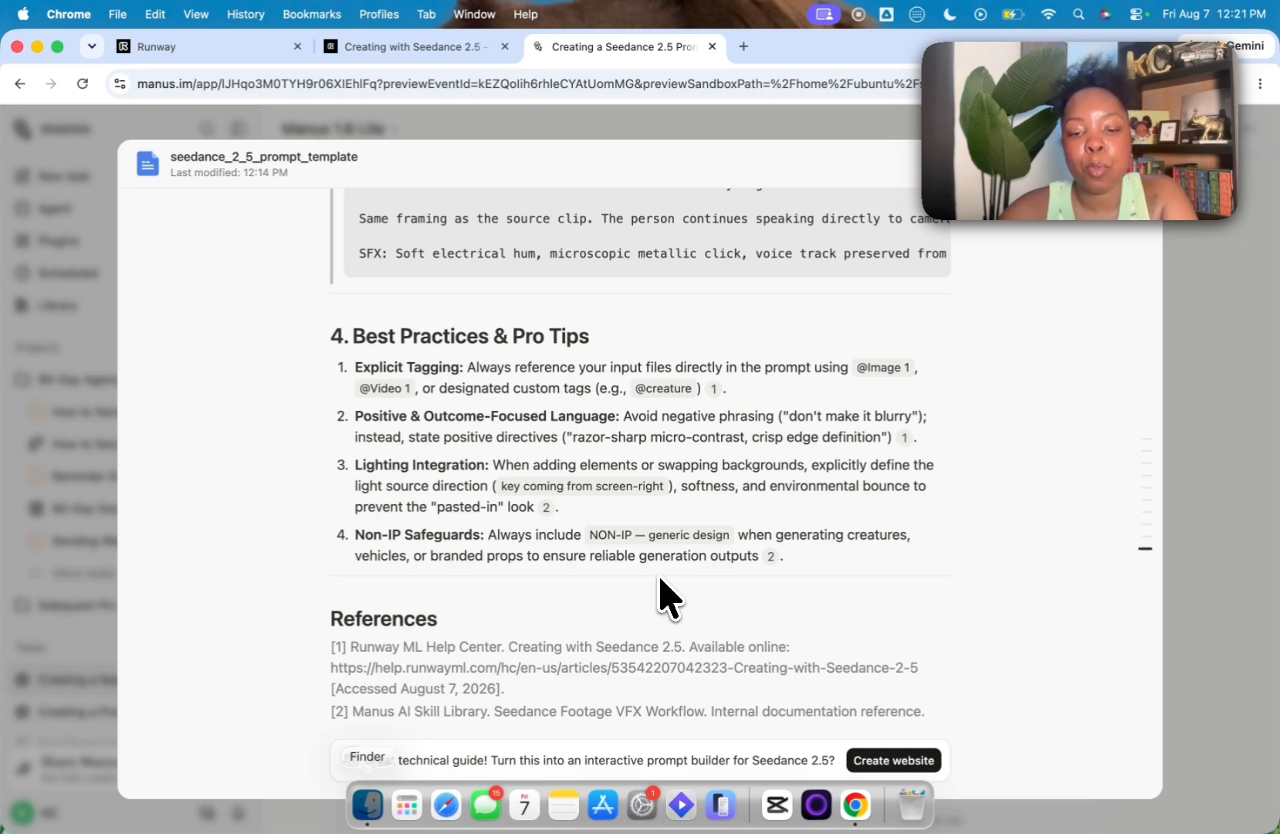
{"action": "key", "text": "Escape"}
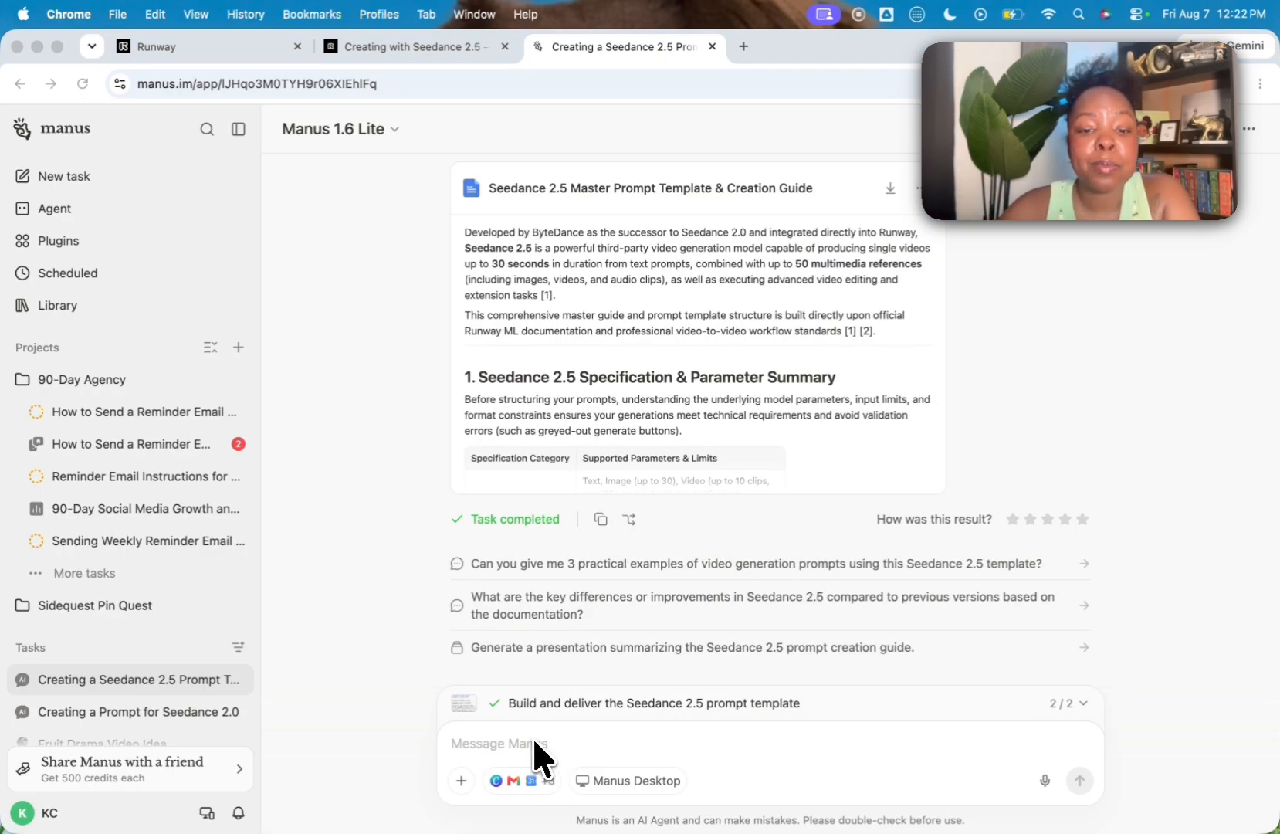
Step: Ask Manus to use the universal prompt for a hyperrealistic video of a dog sneaking TV and popcorn in a well-lit living room after his owner leaves
{"action": "left_click", "coordinate": [532, 738]}
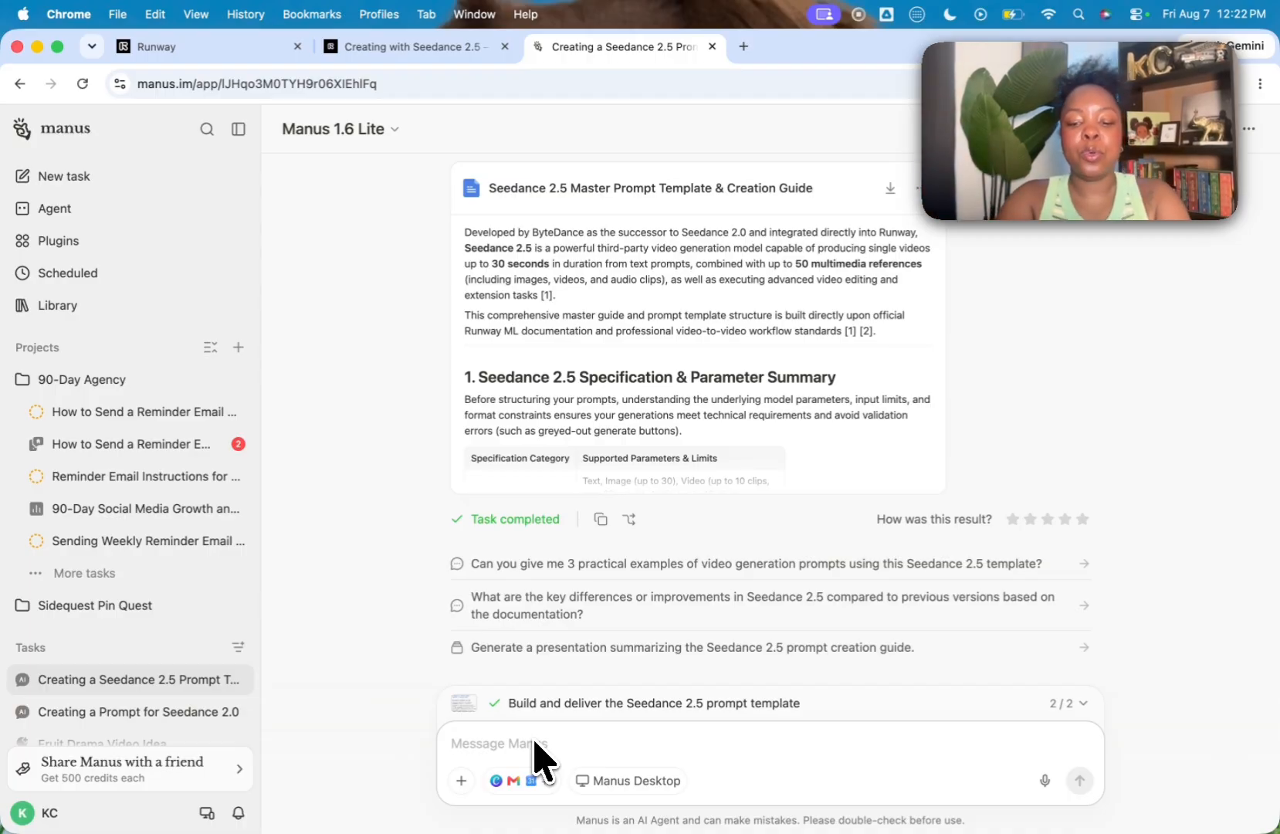
{"action": "type", "text": "Use the universal prompt to create a"}
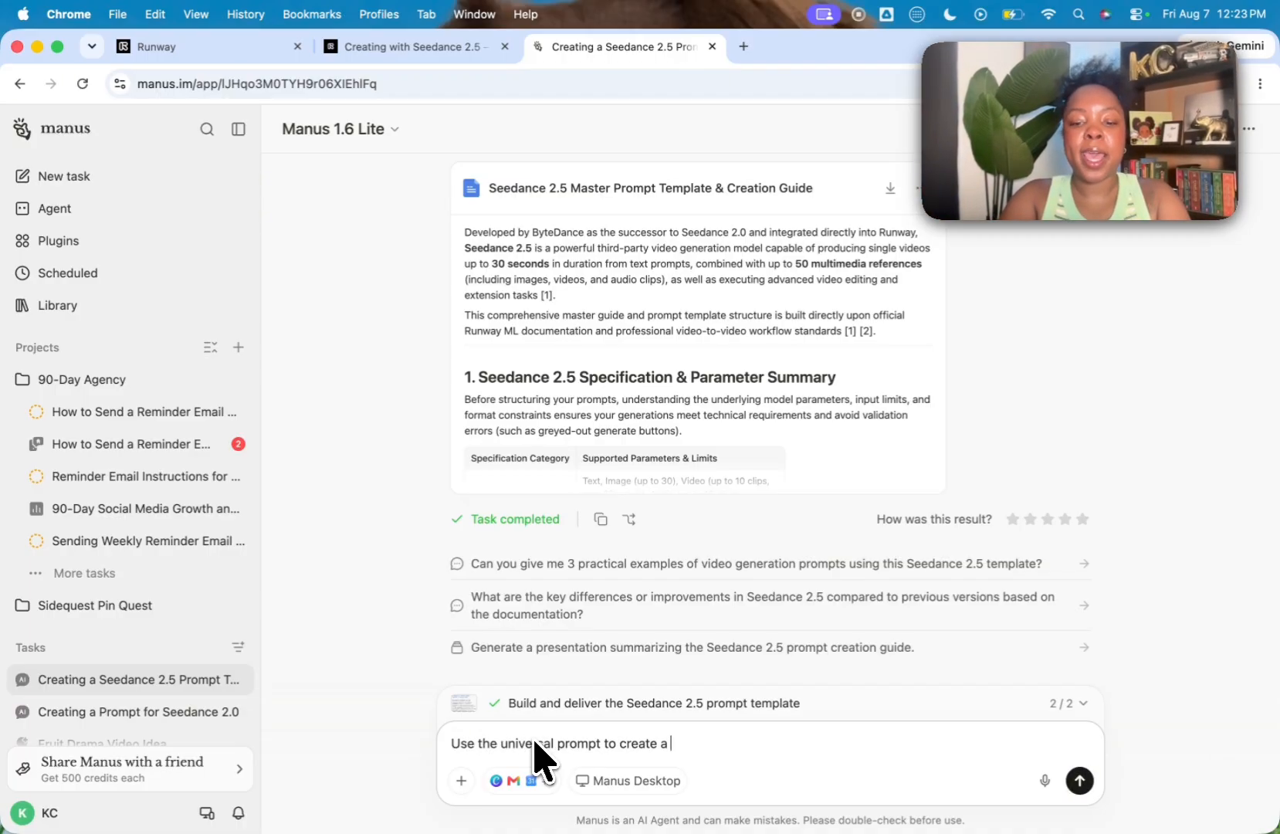
{"action": "type", "text": " video about a dog who sneaks to watch tv and eat popcorn out of a"}
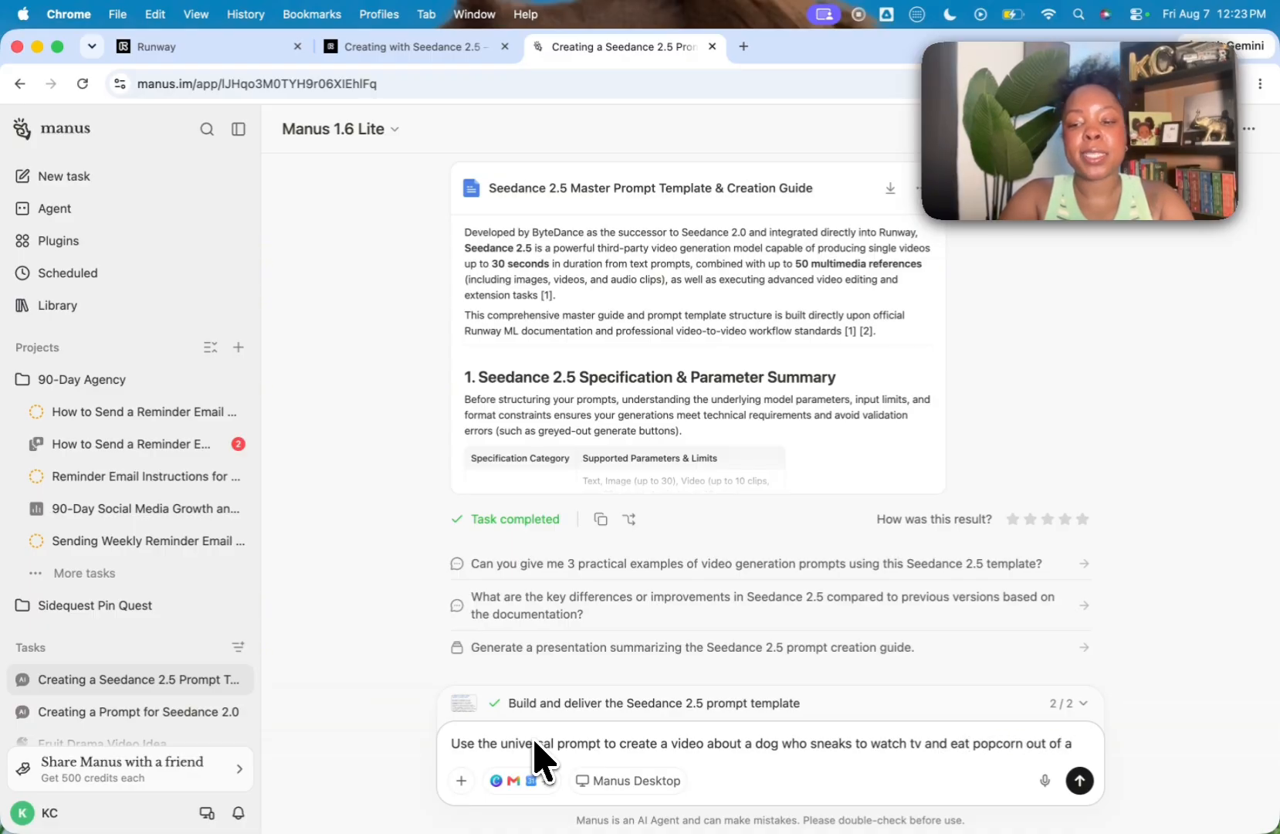
{"action": "type", "text": "glass bowl in the livingr"}
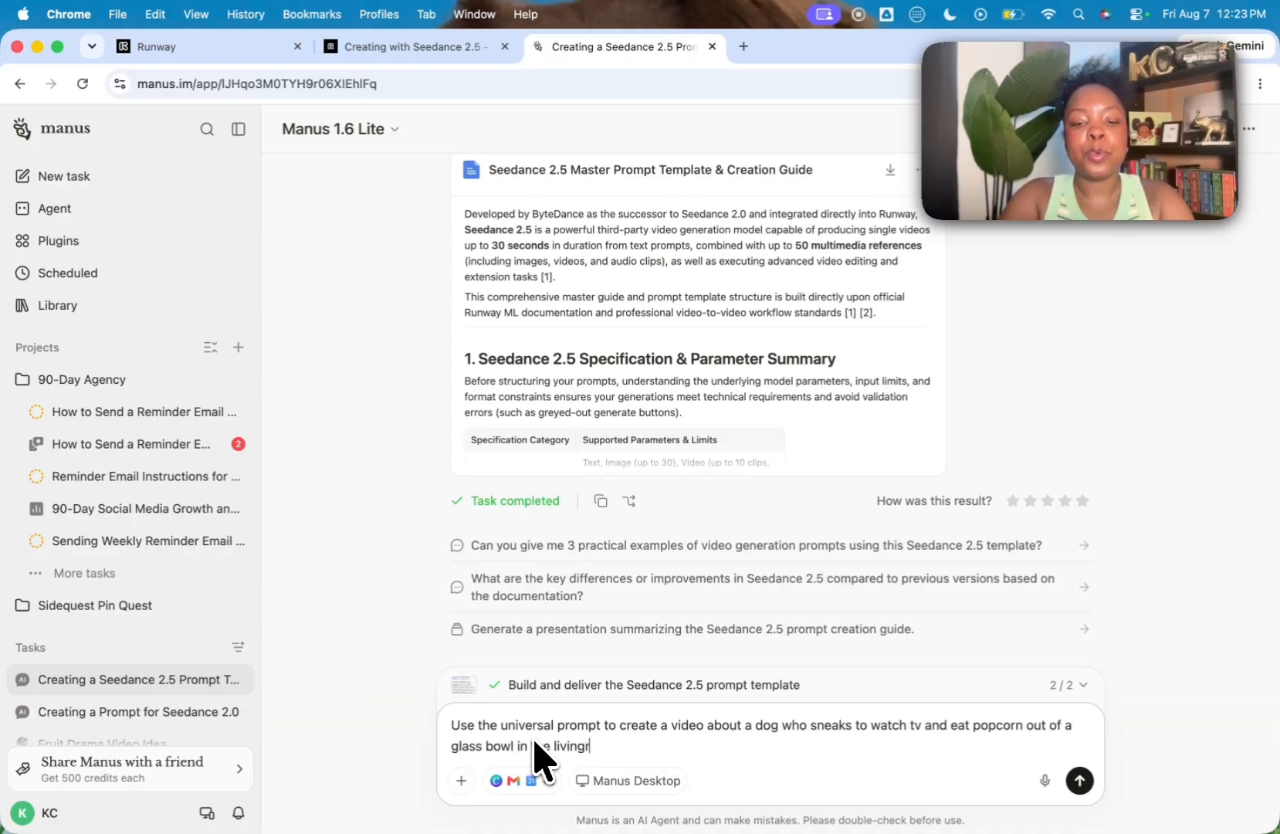
{"action": "type", "text": "oom of a well light home after his owner leaves the"}
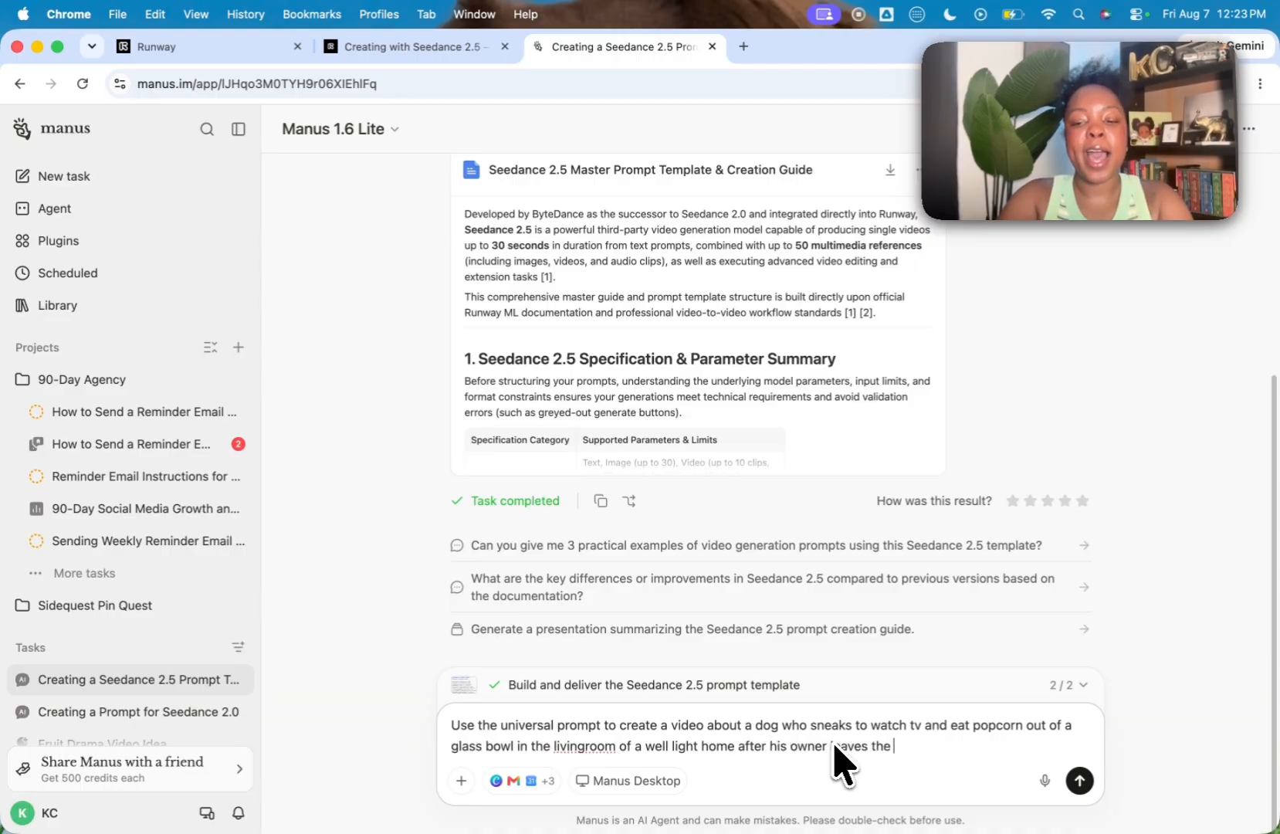
{"action": "type", "text": " house. It should look hyperralistic"}
{"action": "key", "text": "Return"}
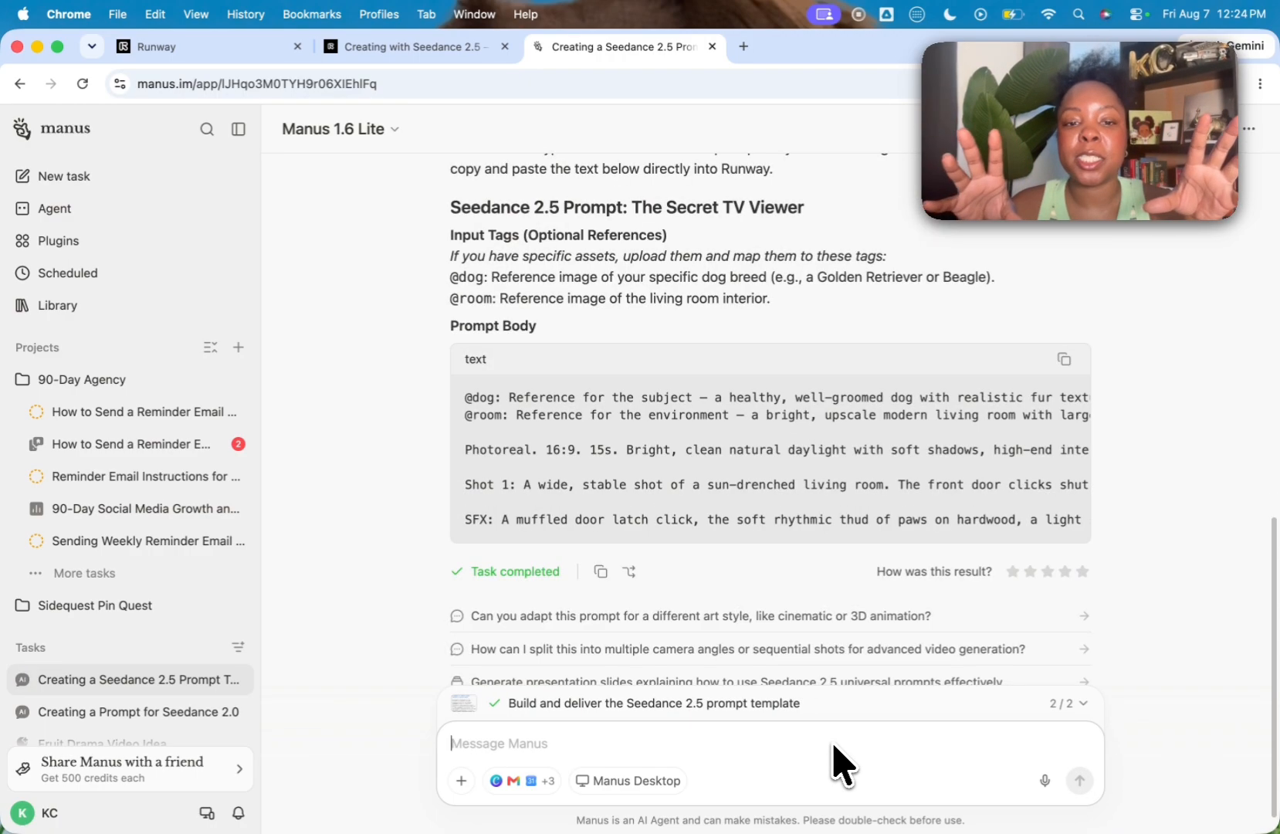
Step: Copy the prompt body Manus wrote and bring it into the Seedance 2.5 video prompt in Runway
{"action": "left_click", "coordinate": [1062, 361]}
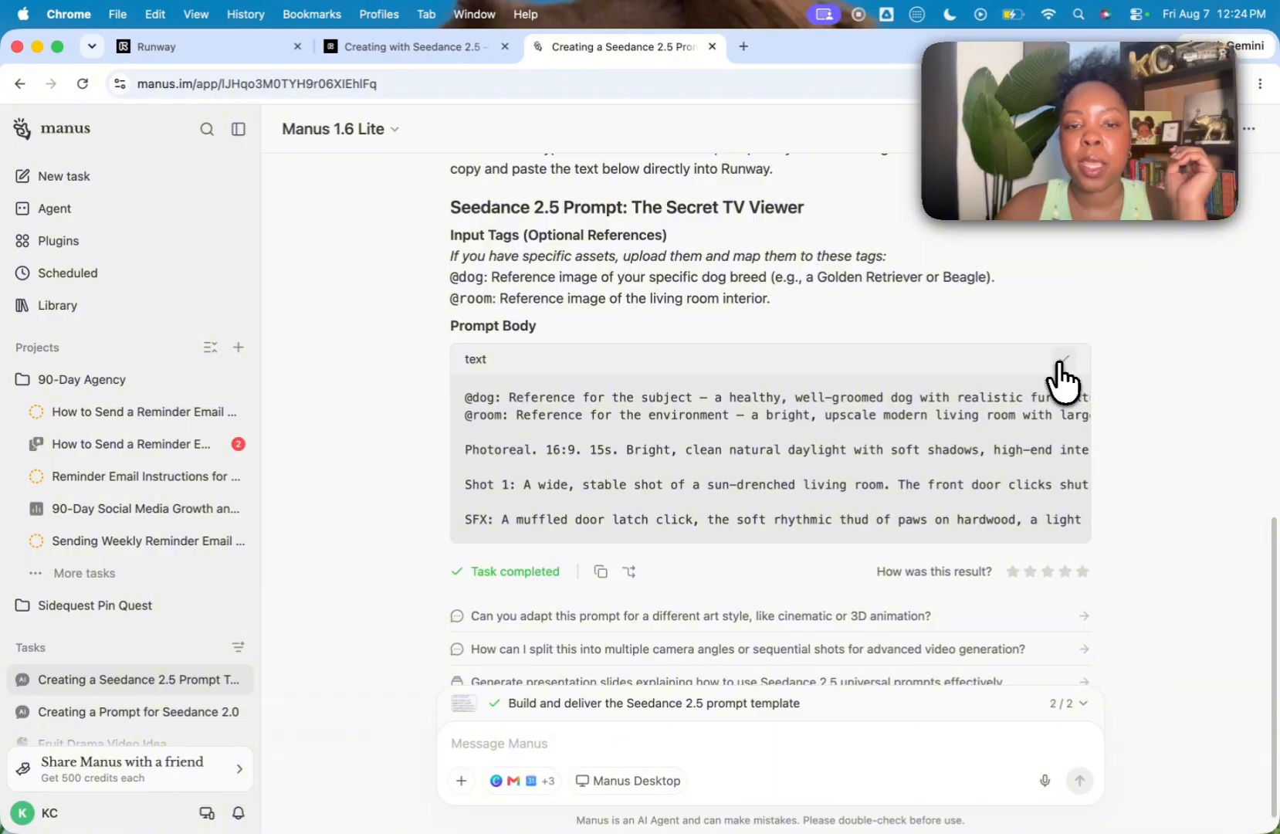
{"action": "left_click", "coordinate": [272, 54]}
{"action": "scroll", "coordinate": [152, 447], "scroll_direction": "up", "scroll_amount": 5}
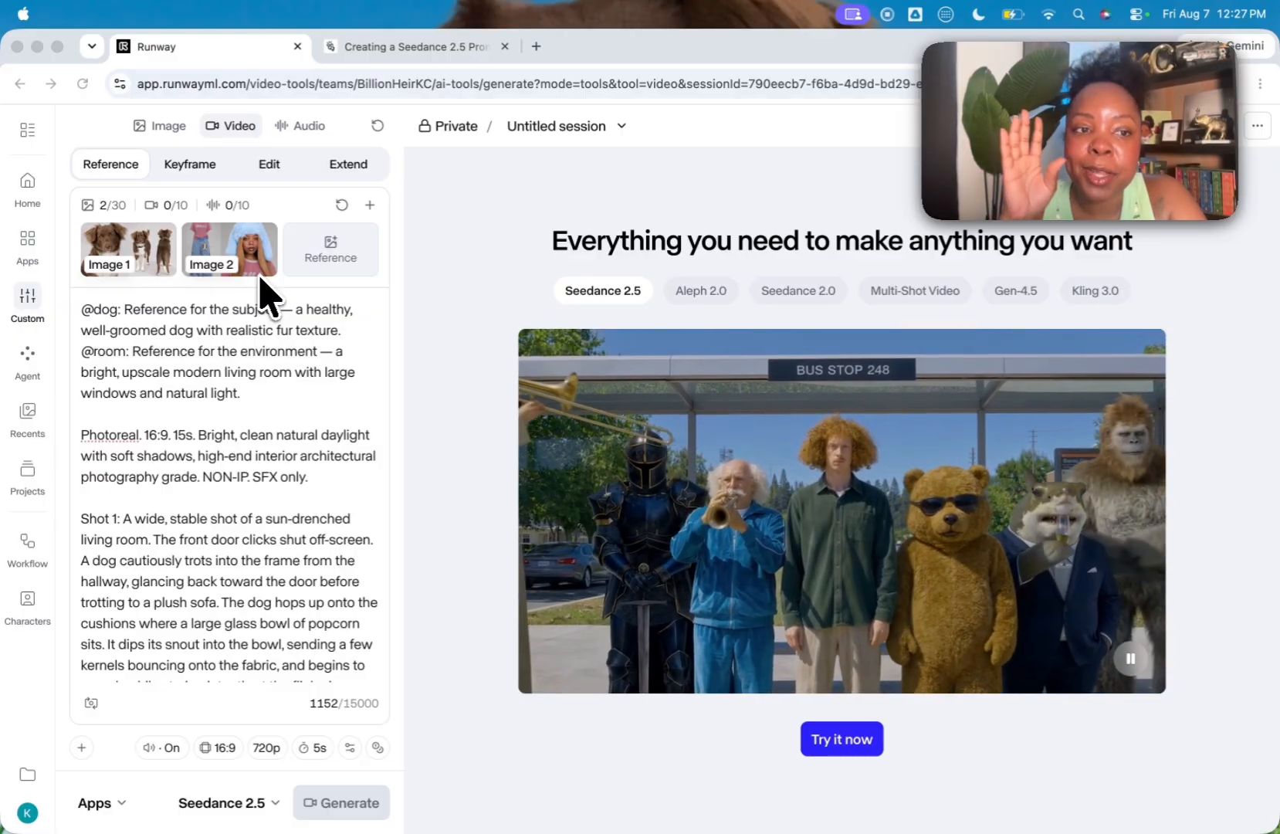
Step: View the Image 2 character reference and the Image 1 dog reference at full size, closing each preview
{"action": "left_click", "coordinate": [251, 270]}
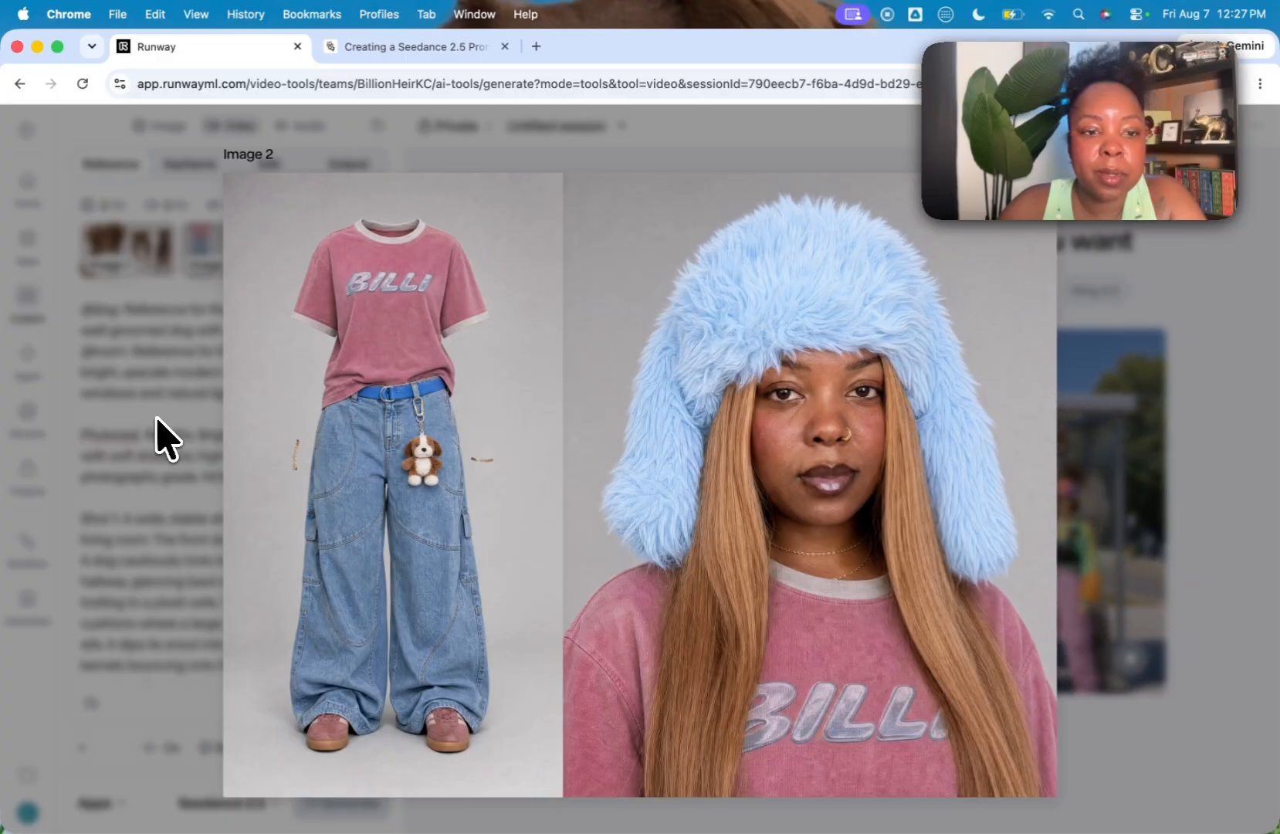
{"action": "left_click", "coordinate": [157, 420]}
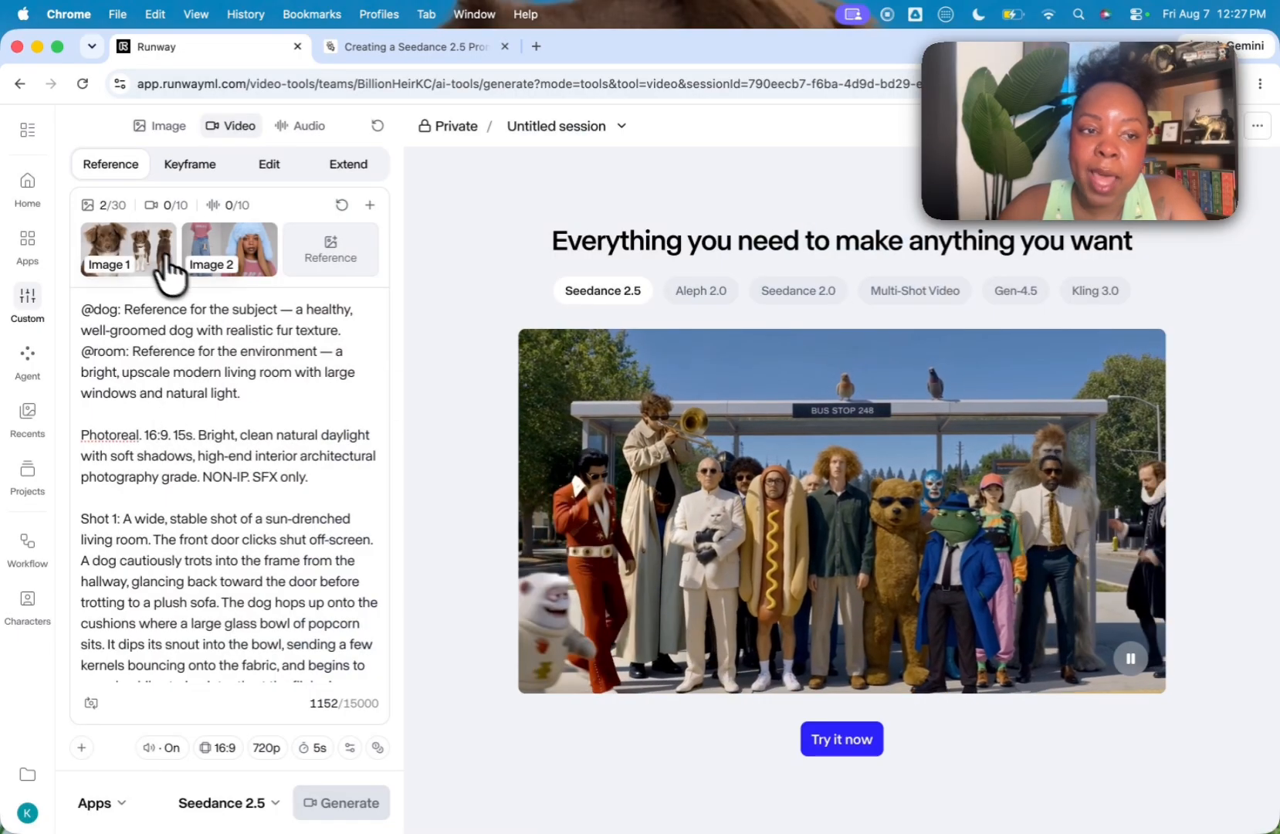
{"action": "left_click", "coordinate": [155, 261]}
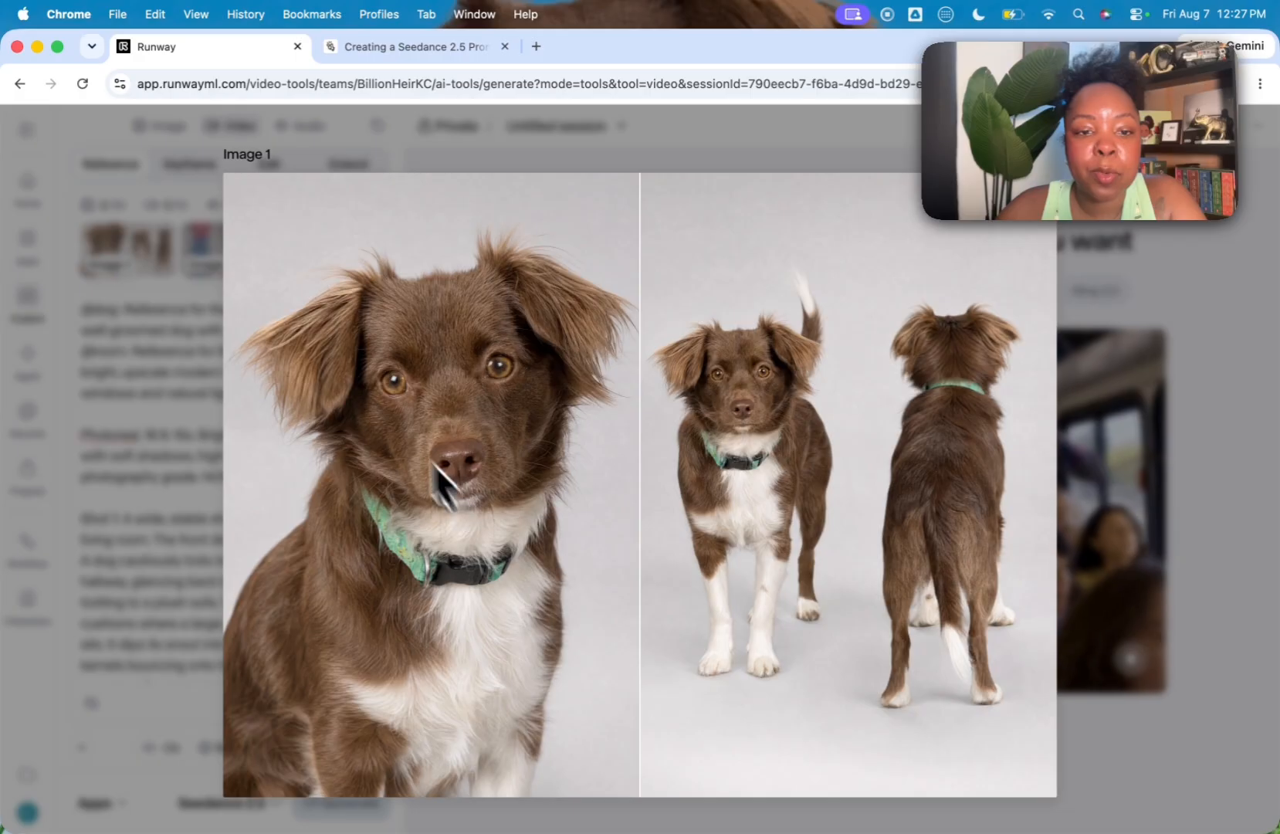
{"action": "left_click", "coordinate": [174, 321]}
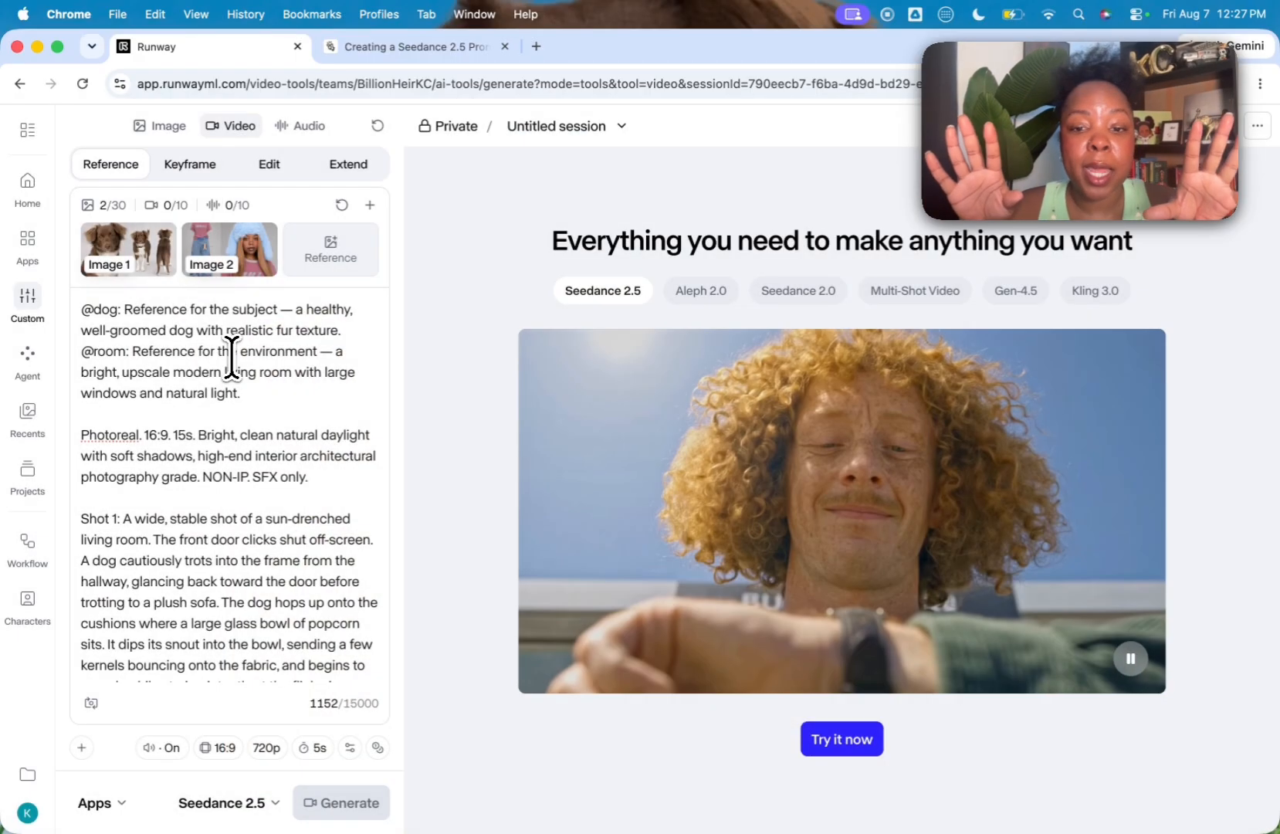
{"action": "left_click", "coordinate": [116, 312]}
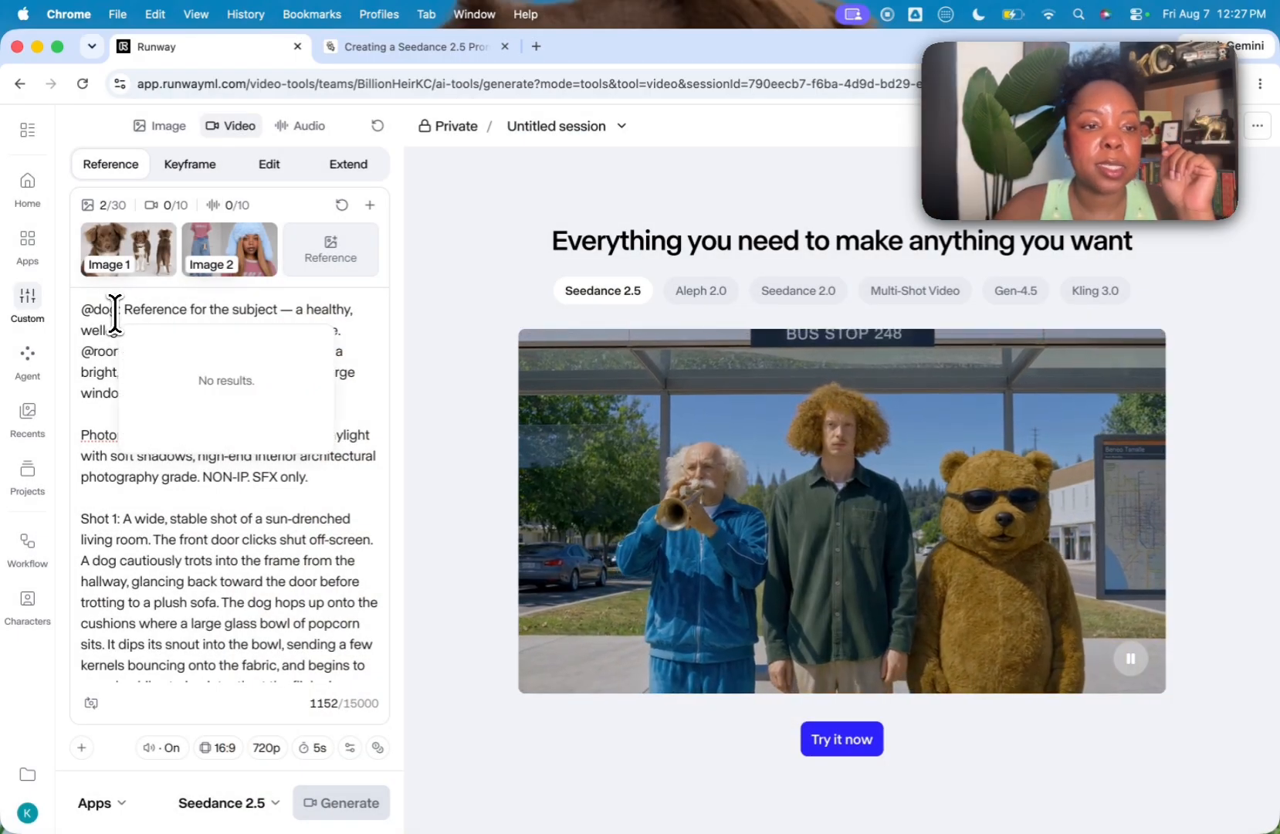
{"action": "key", "text": "BackSpace"}
{"action": "key", "text": "BackSpace"}
{"action": "key", "text": "BackSpace"}
{"action": "left_click", "coordinate": [166, 349]}
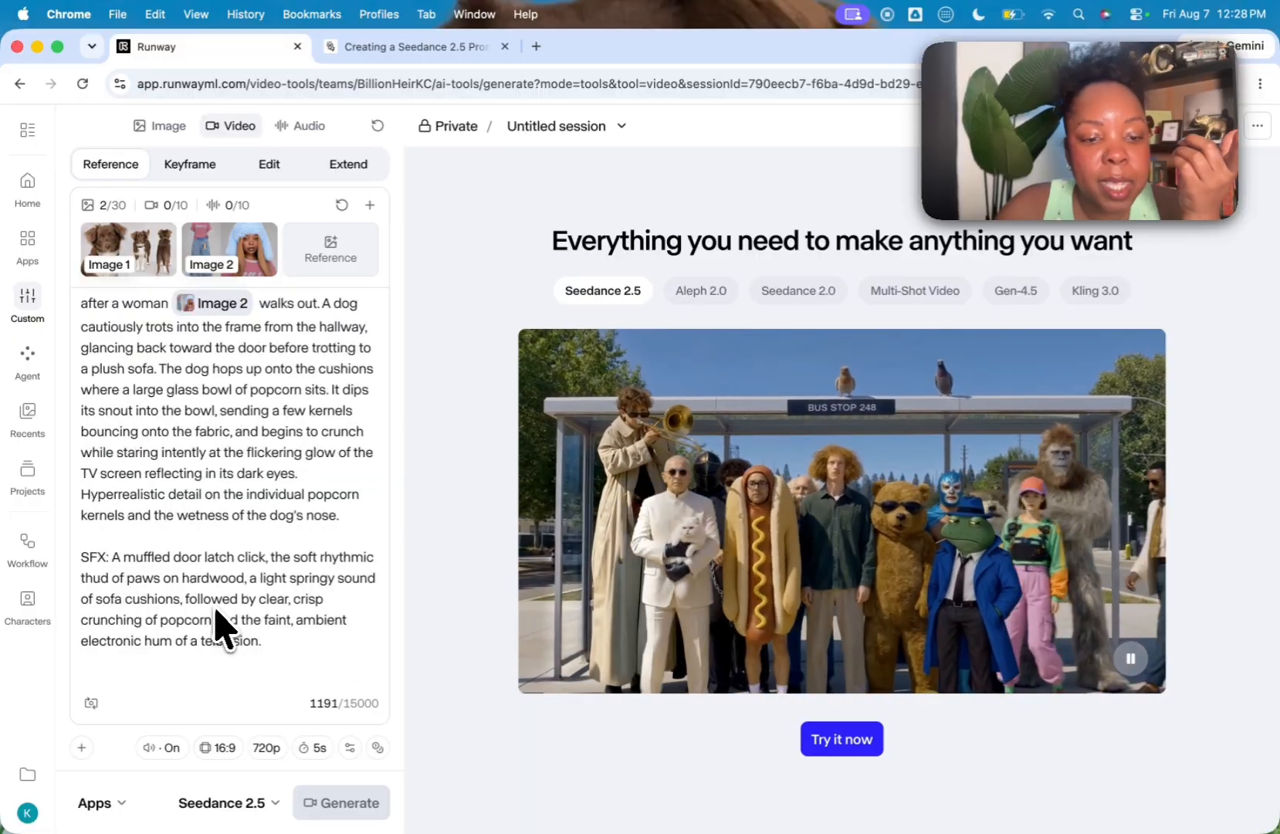
{"action": "scroll", "coordinate": [234, 610], "scroll_direction": "up", "scroll_amount": 5}
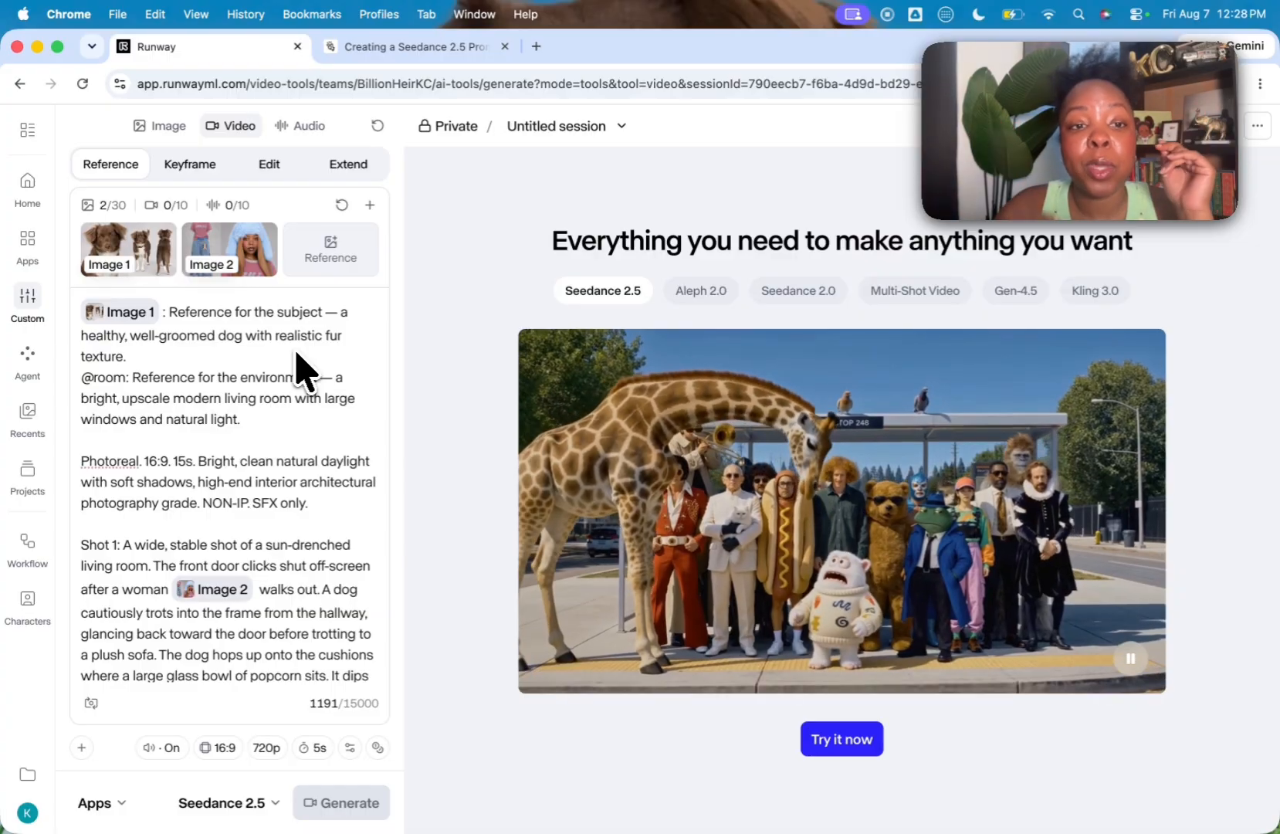
Step: Add the 0807 MP3 as an audio reference and append "Light background music" with the Audio 1 tag to the SFX line
{"action": "left_click", "coordinate": [340, 258]}
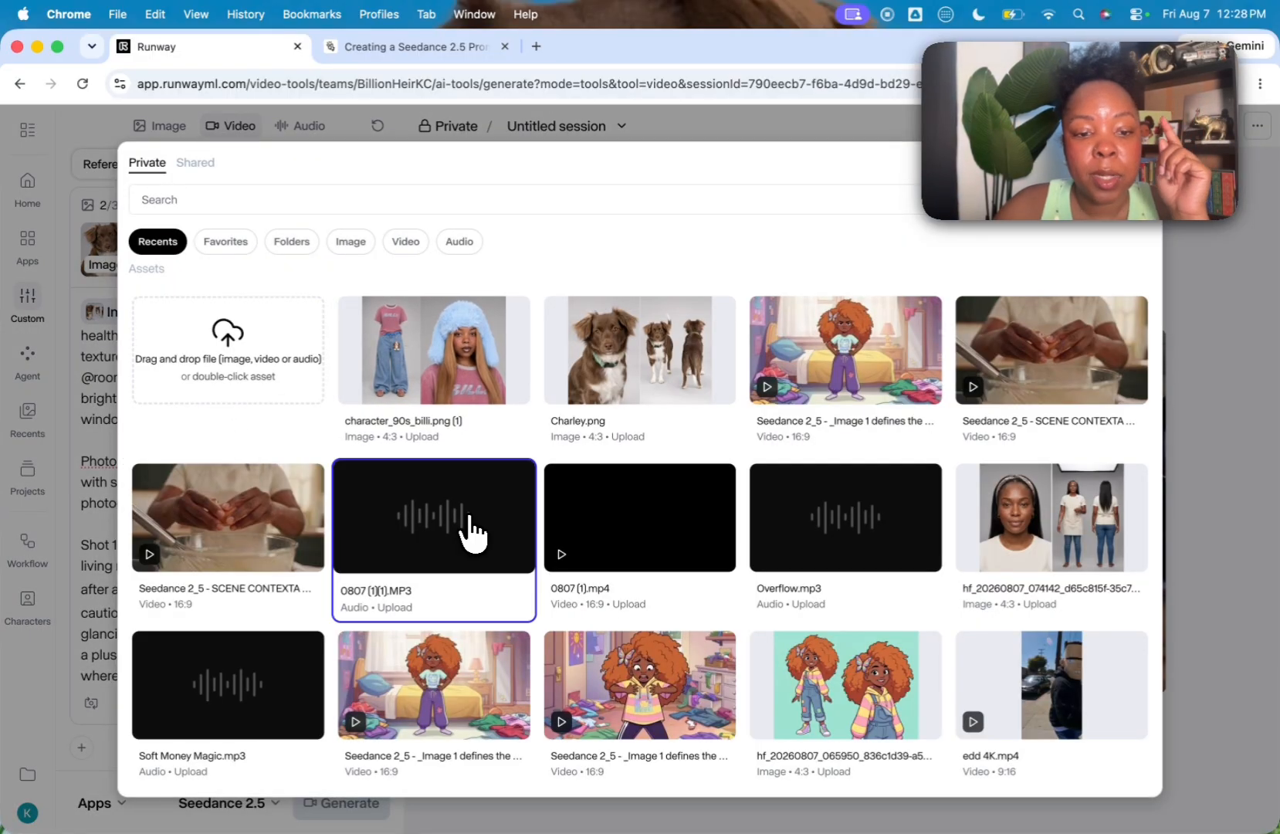
{"action": "double_click", "coordinate": [472, 532]}
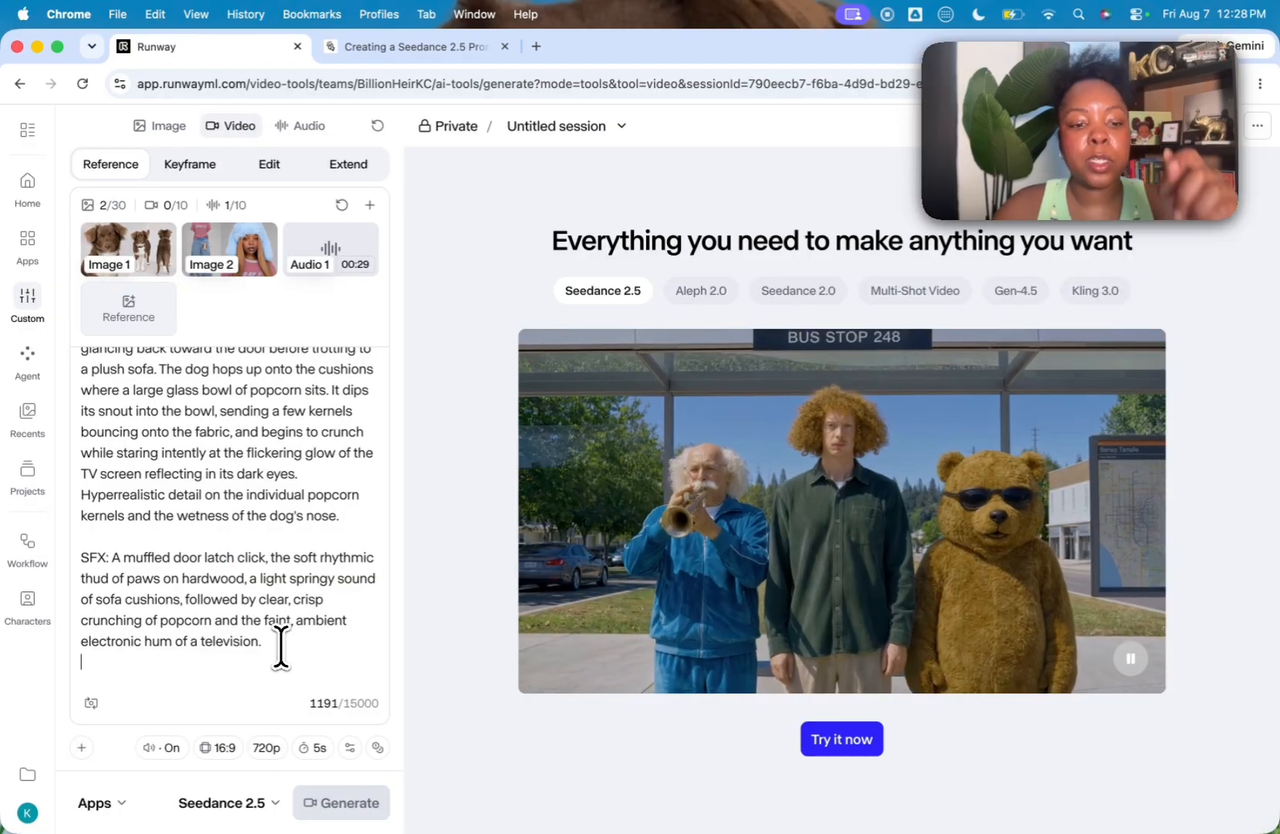
{"action": "type", "text": "Light ba"}
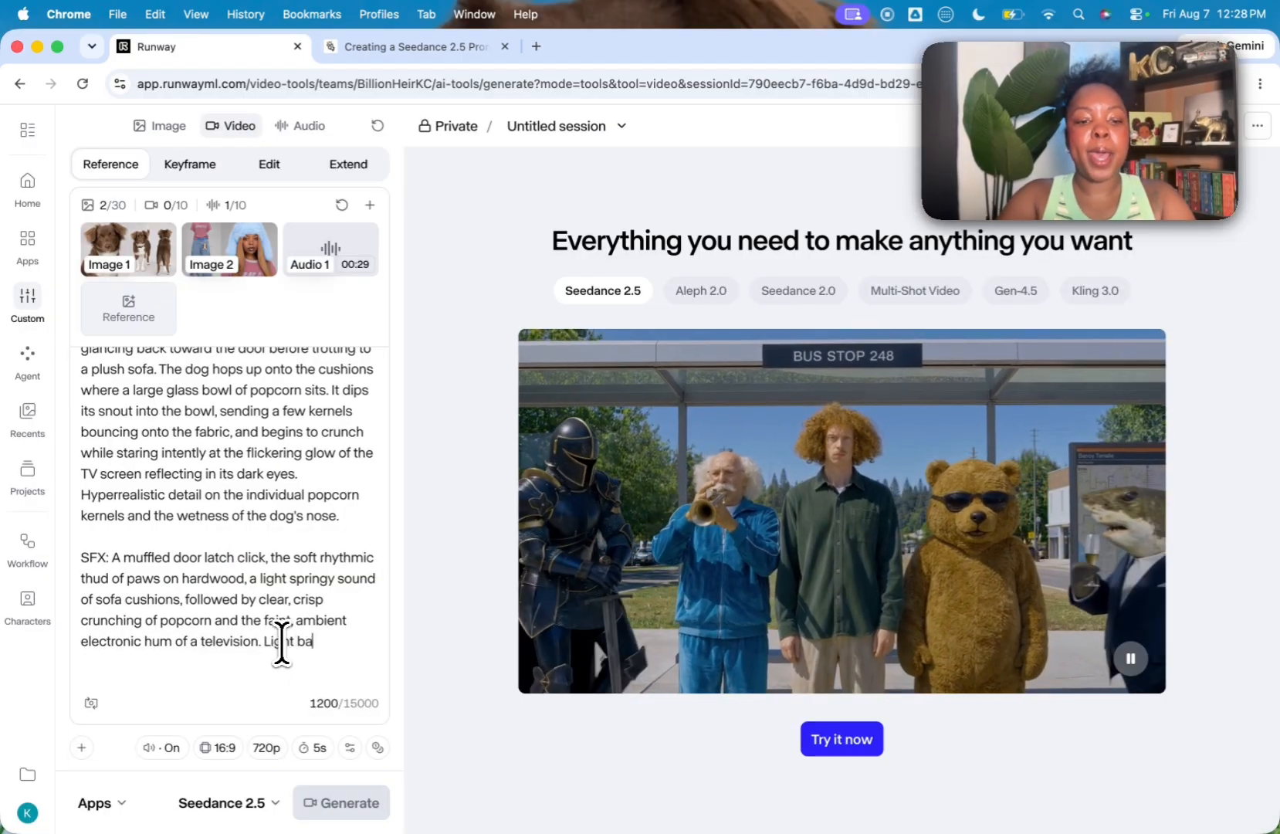
{"action": "type", "text": "ckground music @"}
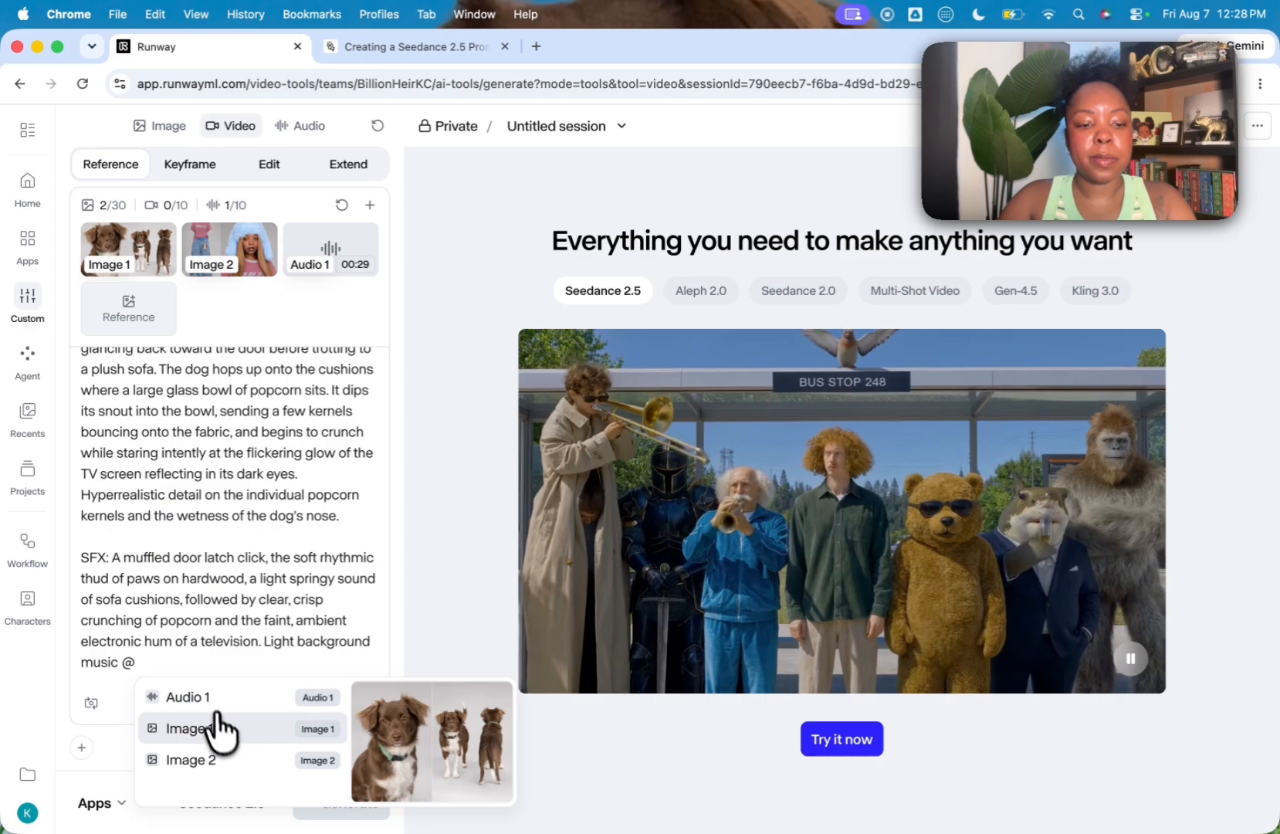
{"action": "left_click", "coordinate": [205, 694]}
Step: Check the available resolution and aspect ratio options without changing them
{"action": "left_click", "coordinate": [266, 749]}
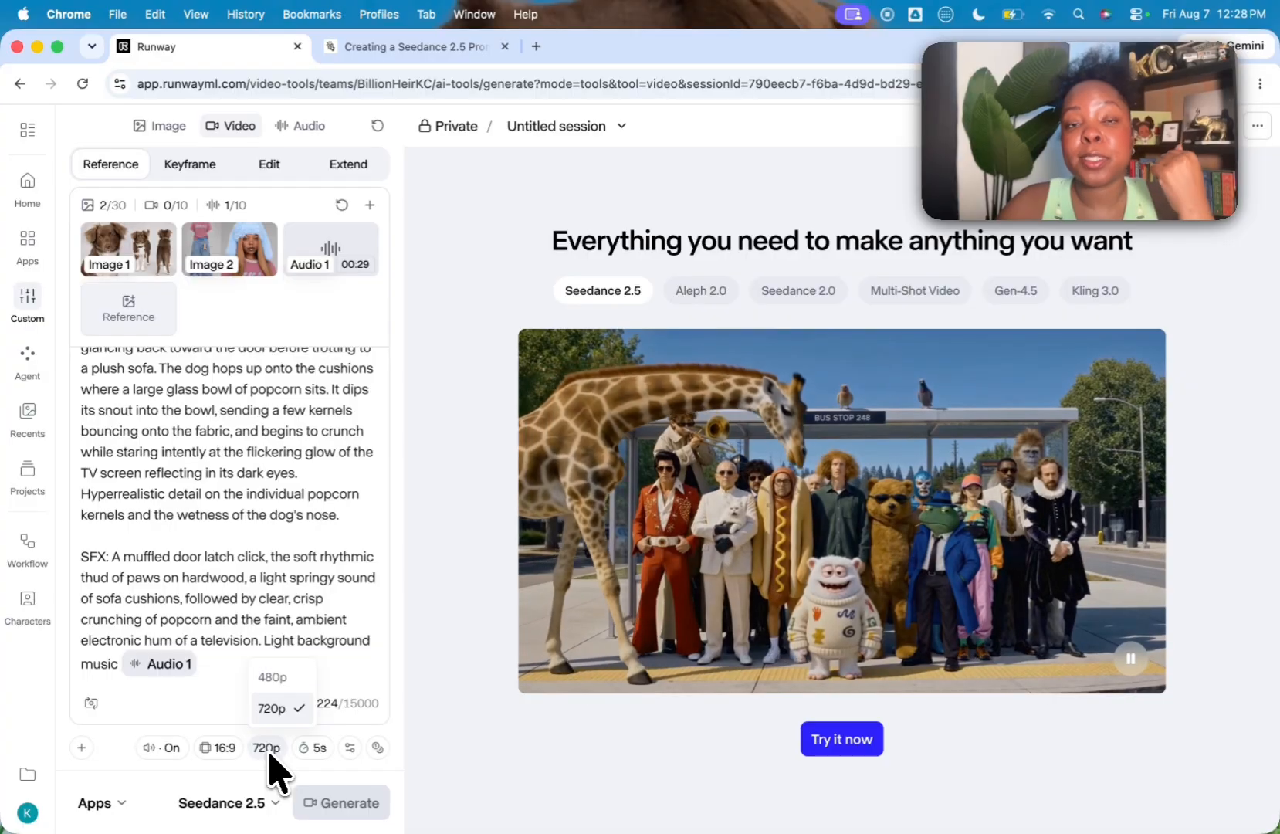
{"action": "left_click", "coordinate": [269, 755]}
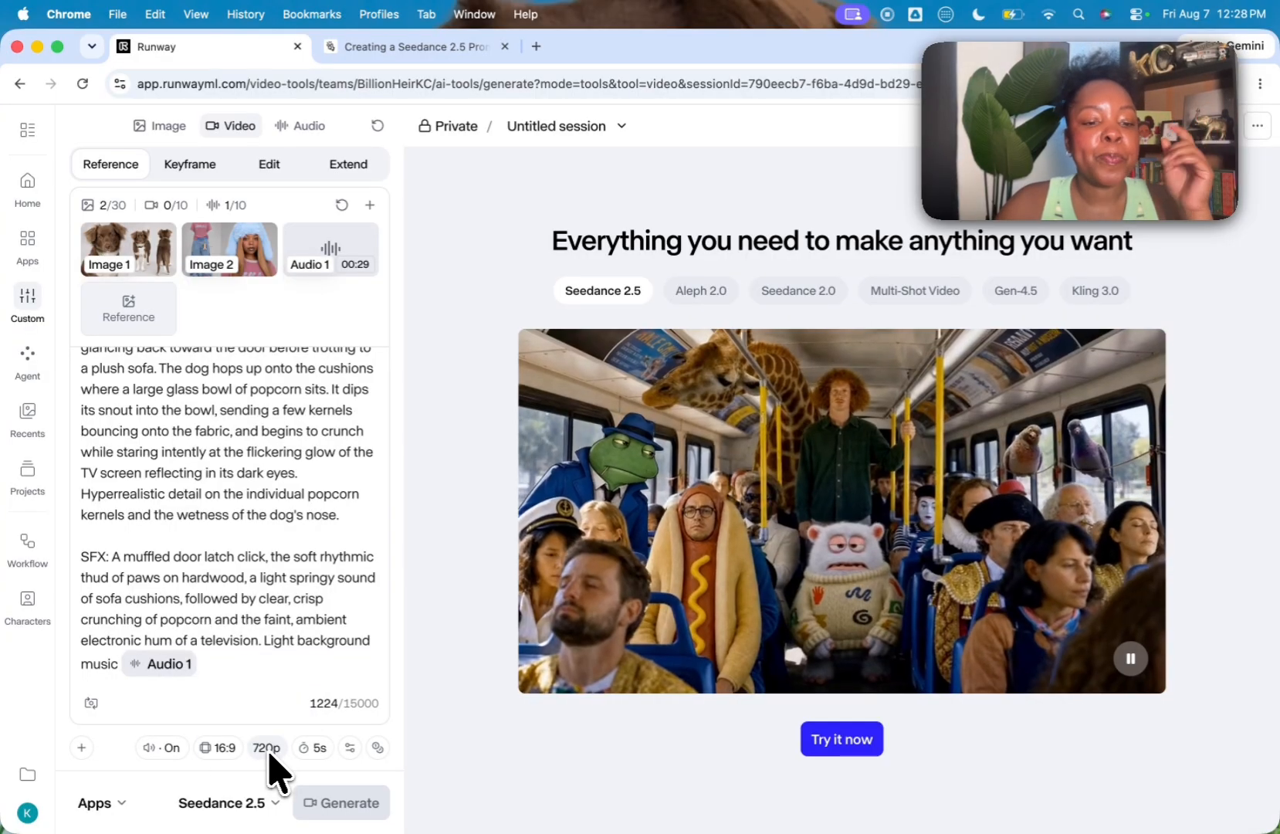
{"action": "left_click", "coordinate": [220, 748]}
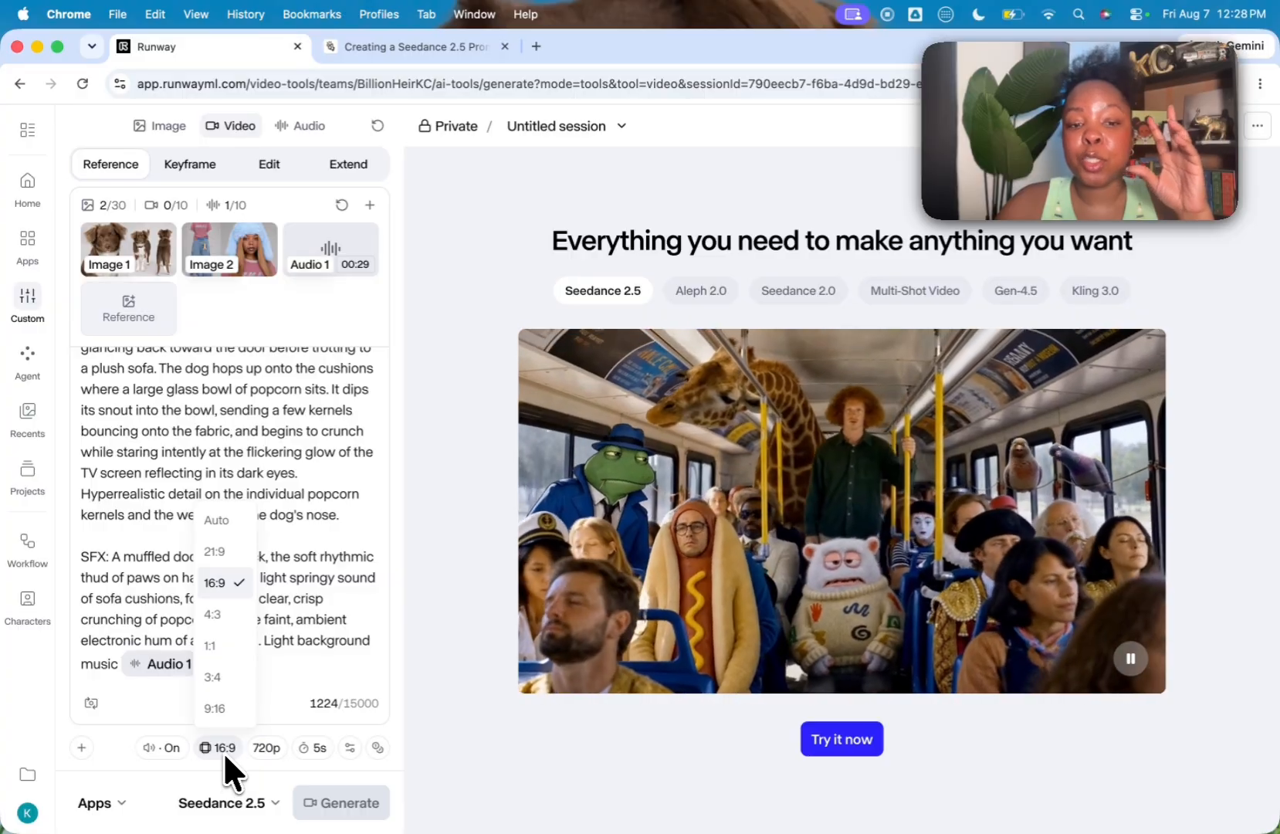
{"action": "left_click", "coordinate": [225, 755]}
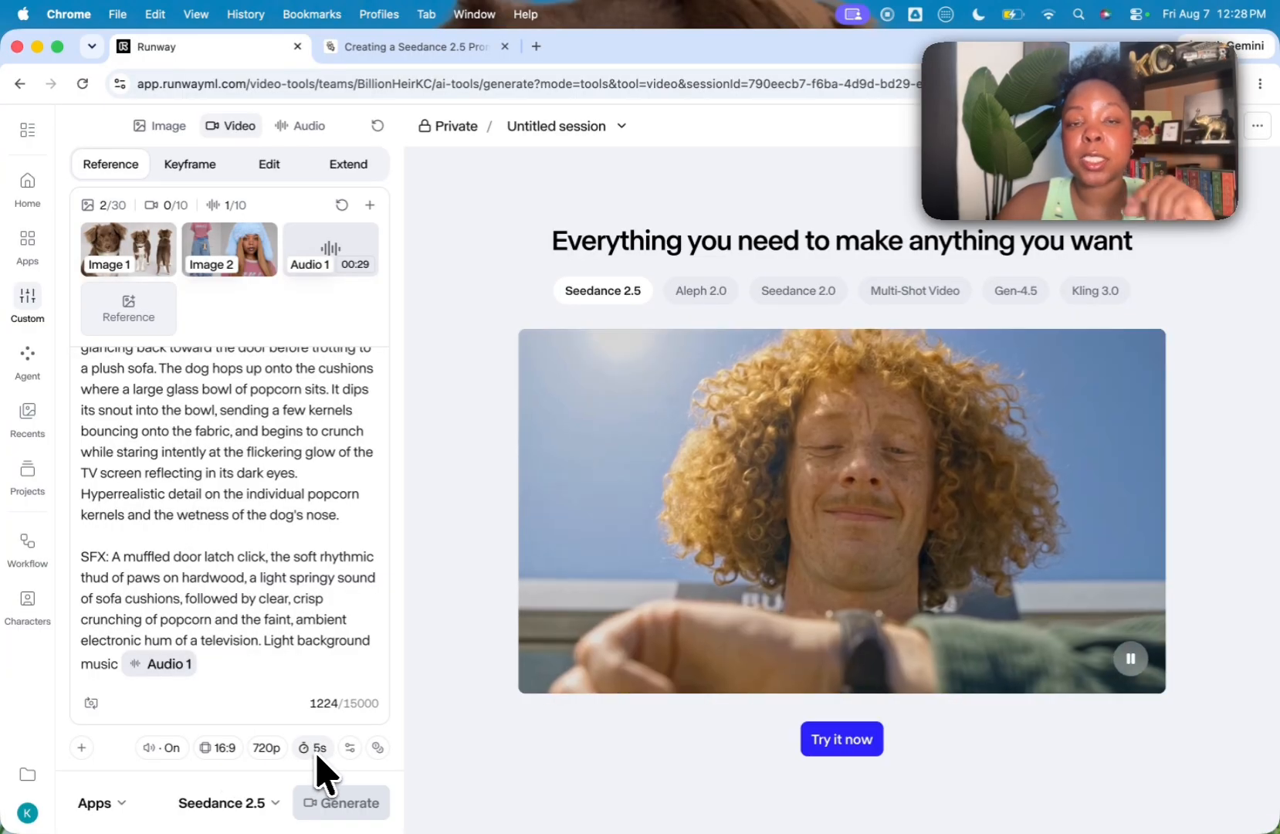
{"action": "scroll", "coordinate": [163, 509], "scroll_direction": "up", "scroll_amount": 10}
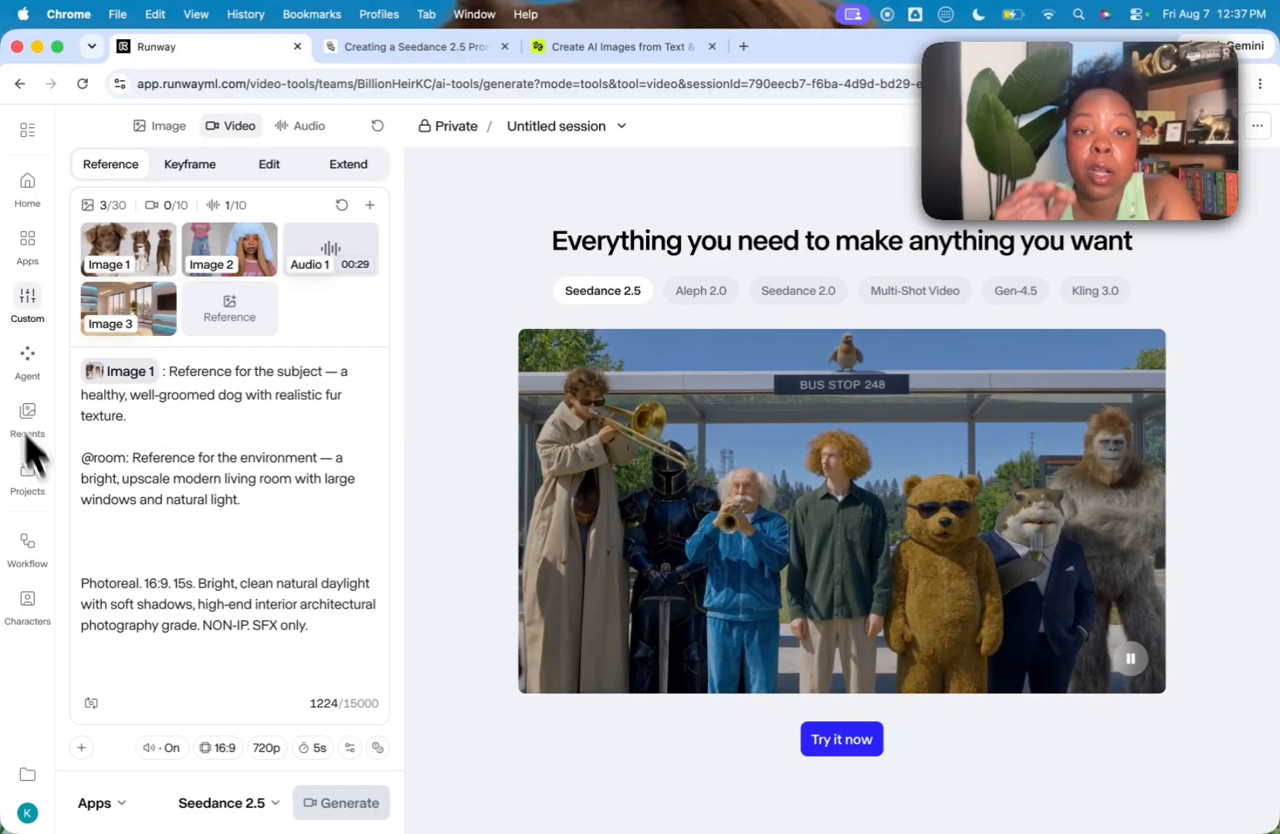
{"action": "left_click", "coordinate": [125, 460]}
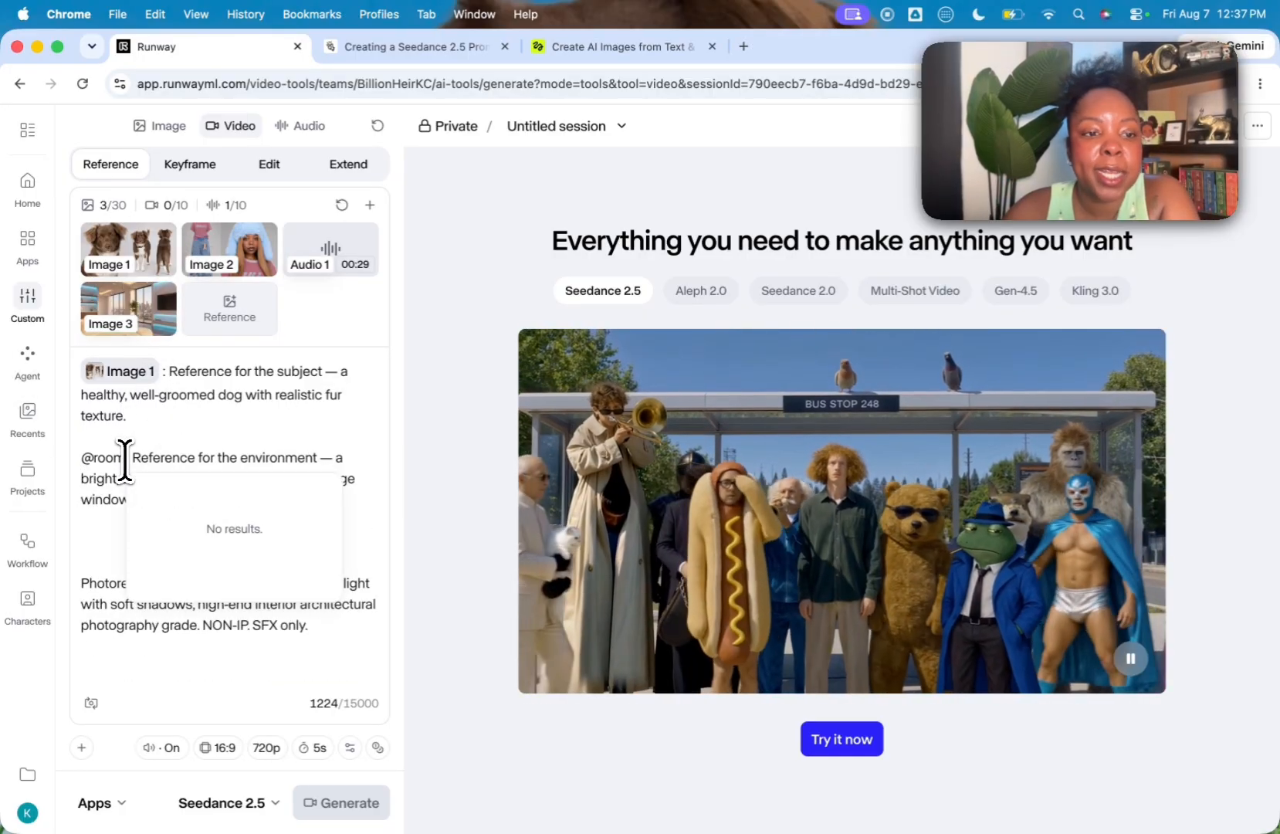
{"action": "key", "text": "BackSpace"}
{"action": "key", "text": "BackSpace"}
{"action": "key", "text": "BackSpace"}
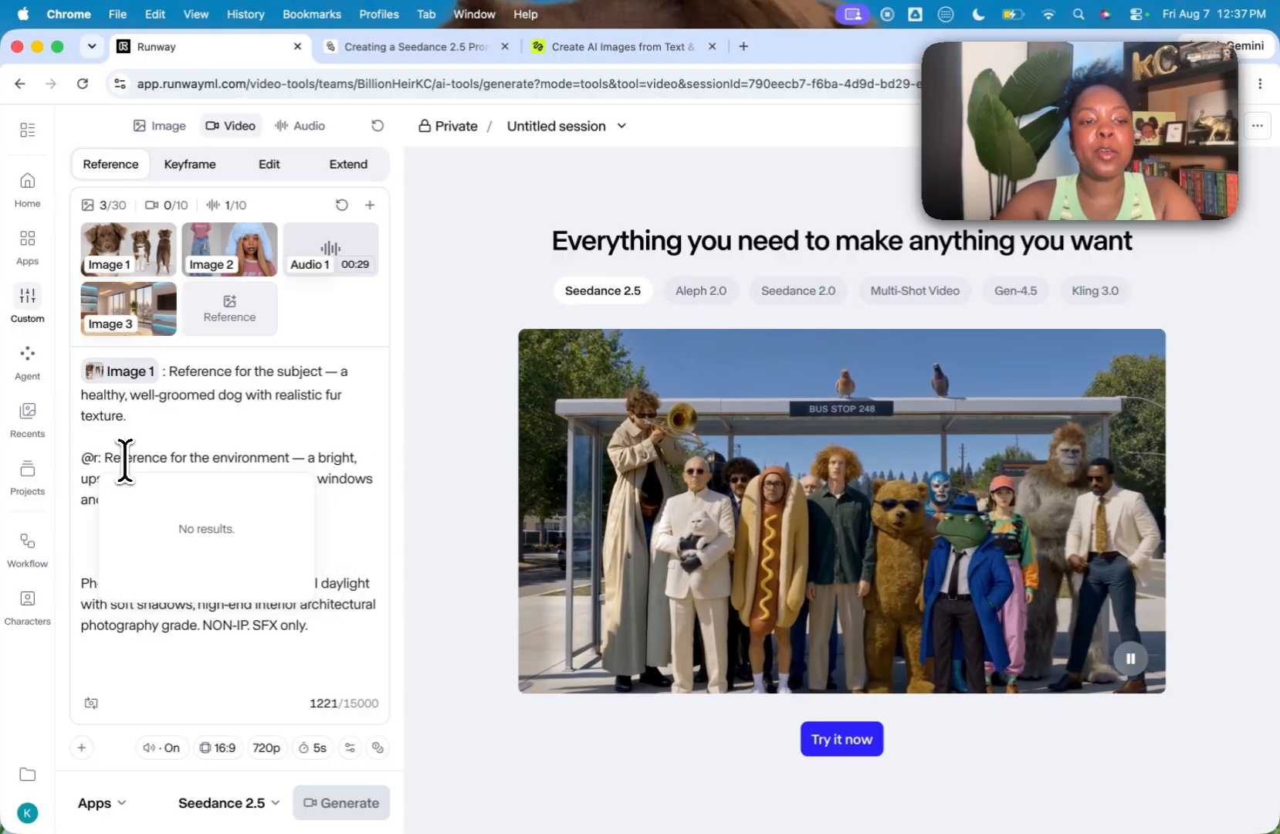
{"action": "key", "text": "BackSpace"}
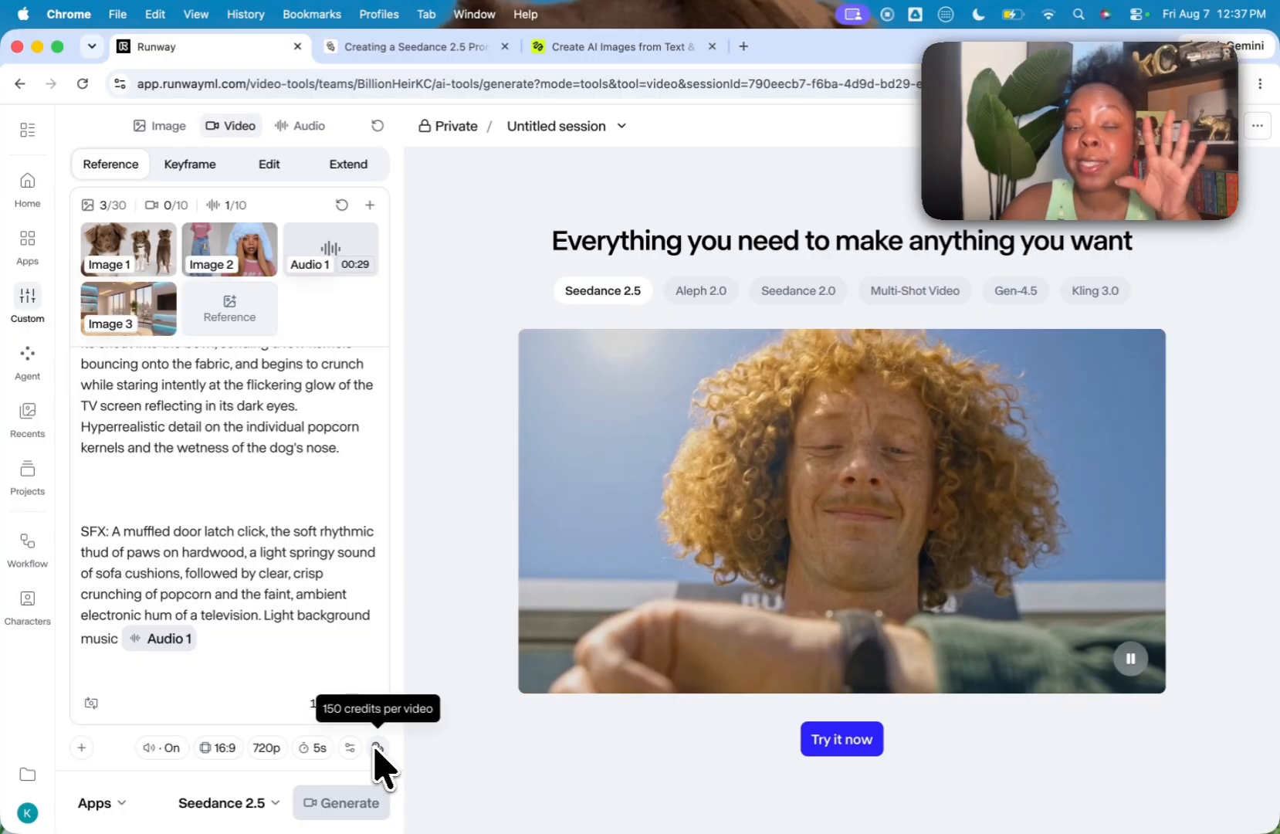
Step: Generate the video with the duration set to 10 seconds and play the result
{"action": "left_click", "coordinate": [313, 747]}
{"action": "left_click_drag", "start_coordinate": [200, 687], "coordinate": [182, 691]}
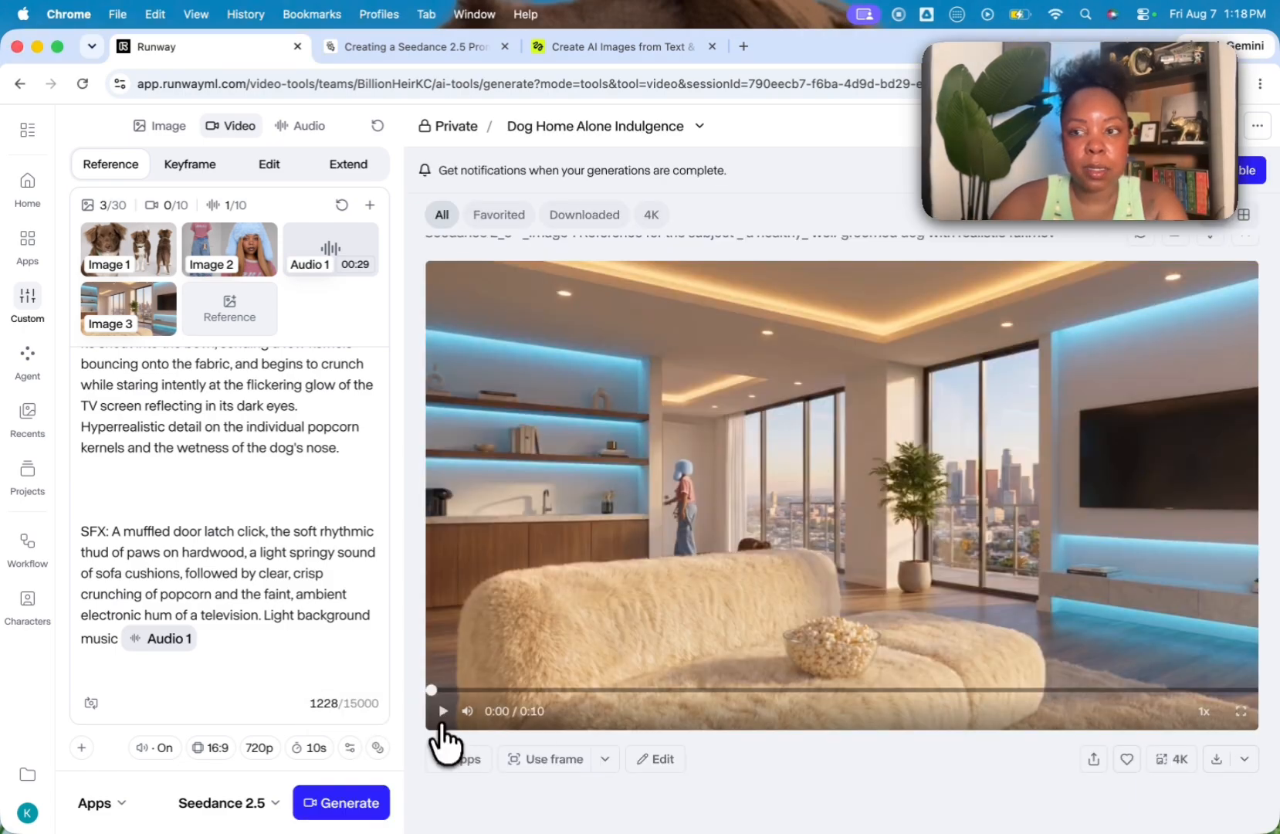
{"action": "left_click", "coordinate": [443, 718]}
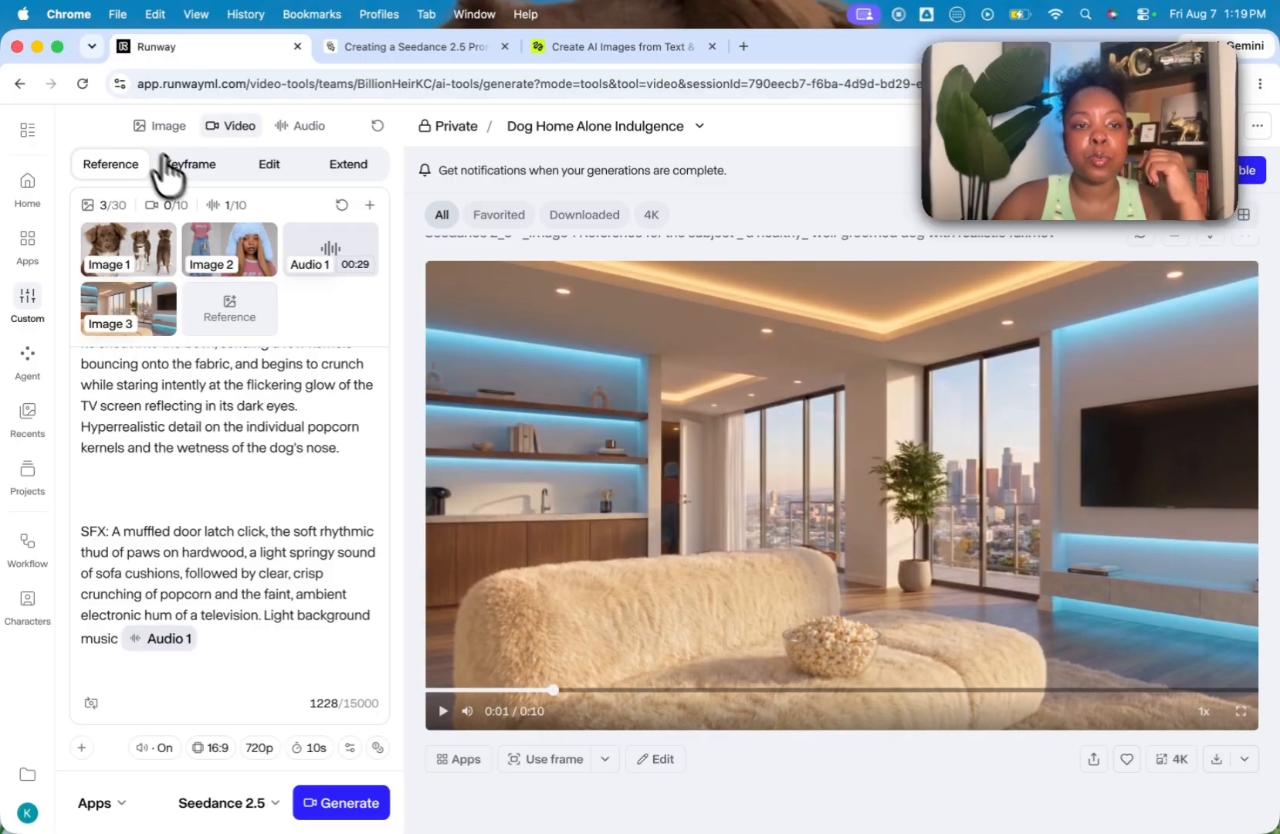
Step: Look at the Keyframe mode and its asset library for the first video frame without choosing an asset
{"action": "left_click", "coordinate": [185, 165]}
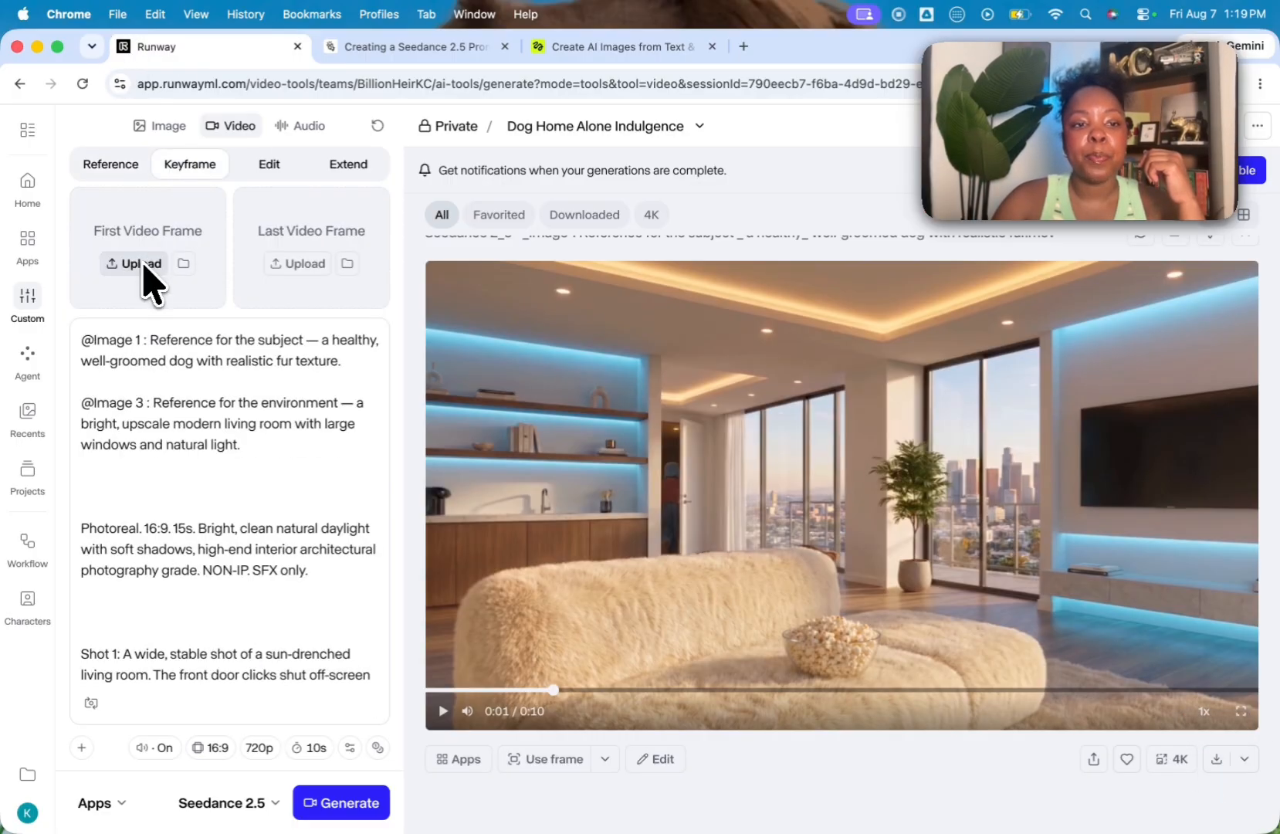
{"action": "left_click", "coordinate": [144, 264]}
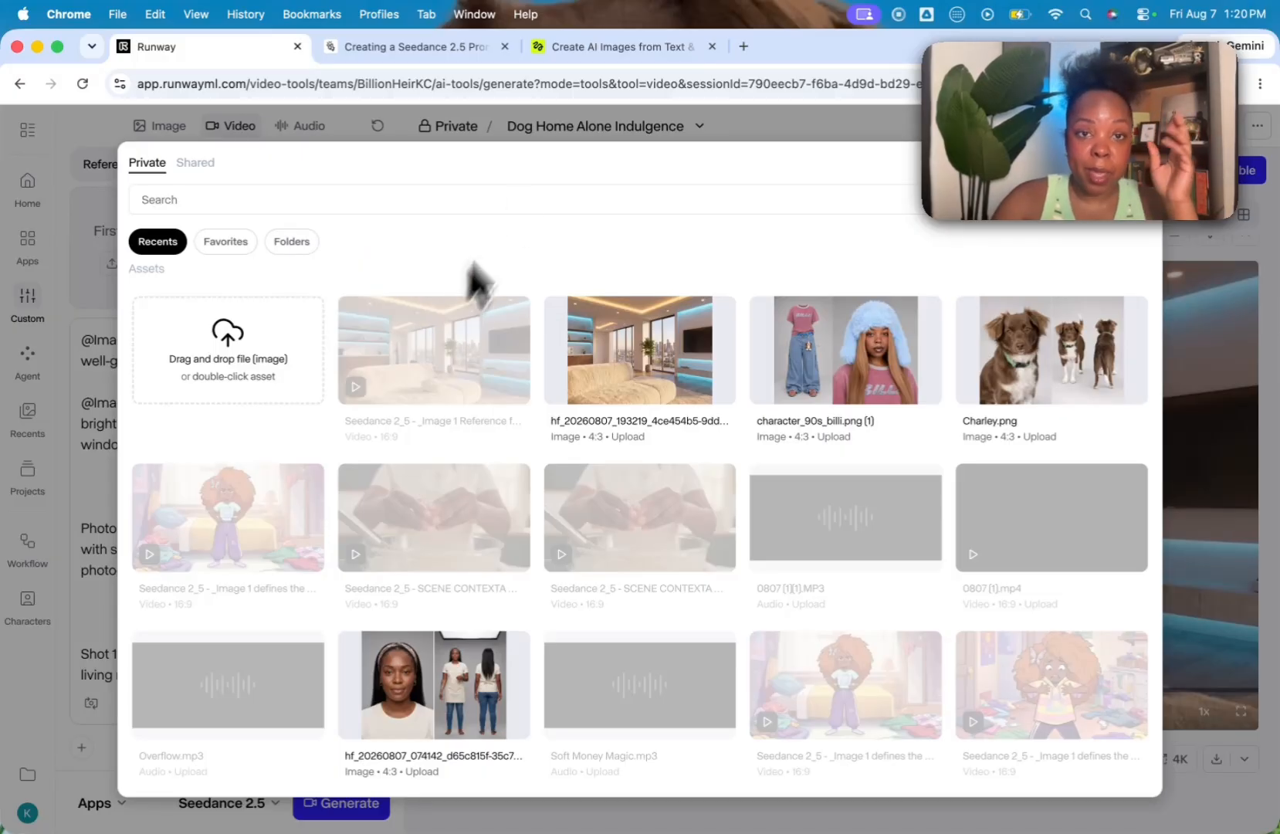
{"action": "left_click", "coordinate": [545, 130]}
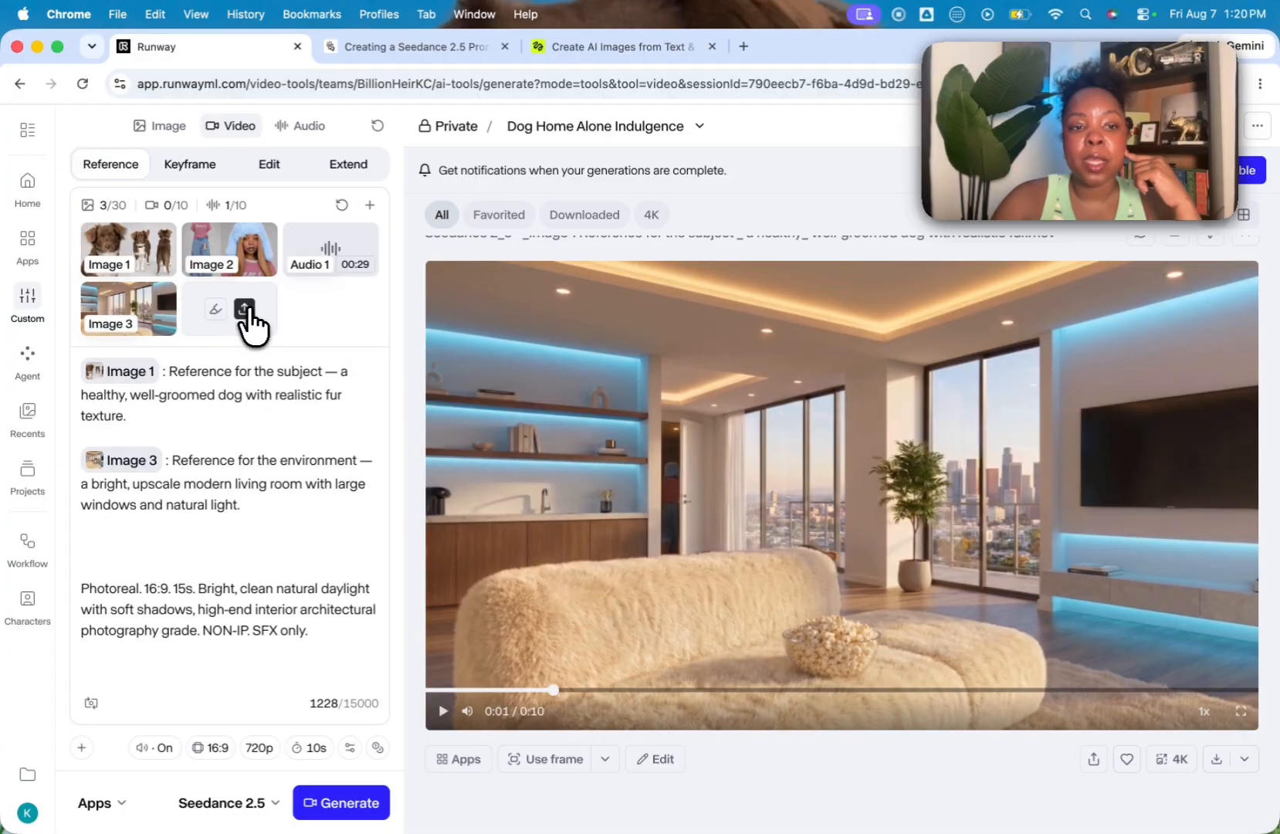
{"action": "left_click", "coordinate": [246, 308]}
{"action": "double_click", "coordinate": [383, 366]}
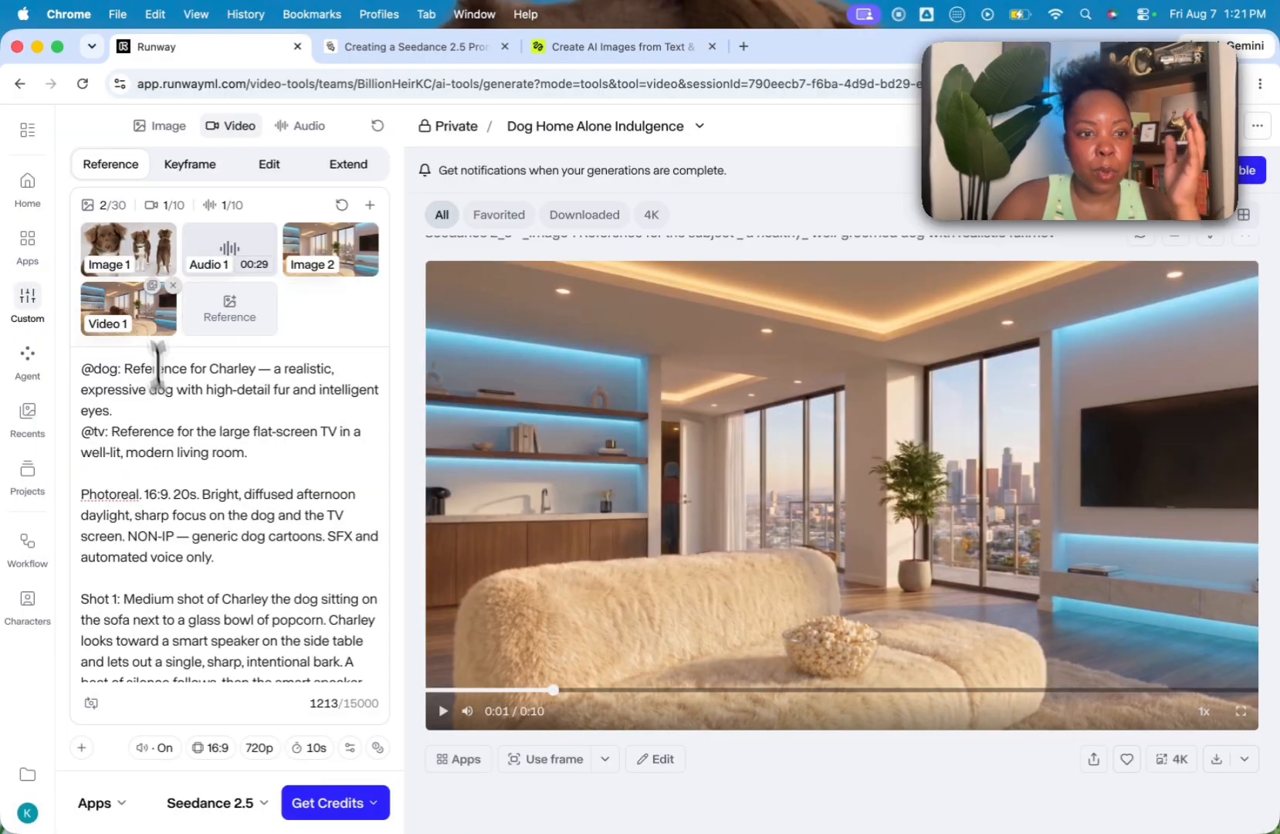
{"action": "scroll", "coordinate": [189, 492], "scroll_direction": "down", "scroll_amount": 3}
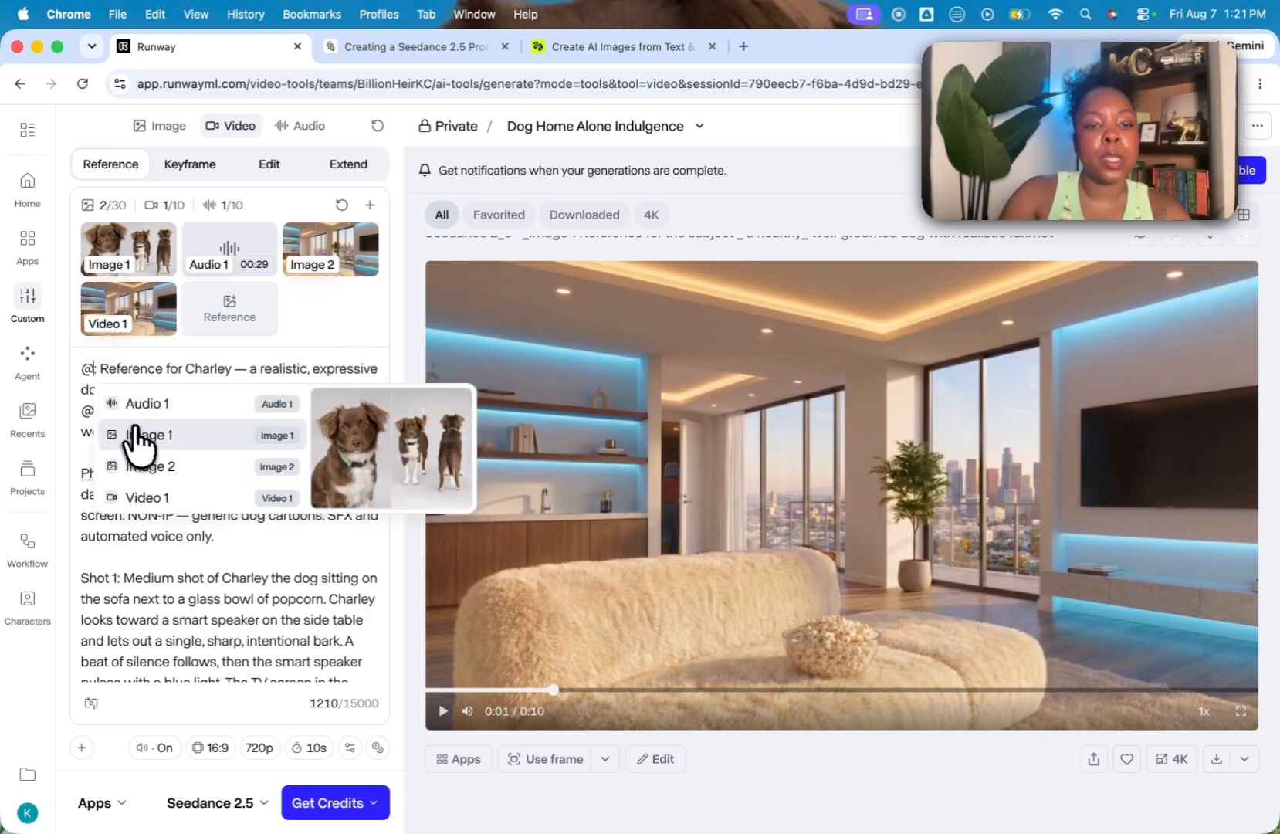
{"action": "left_click", "coordinate": [176, 440]}
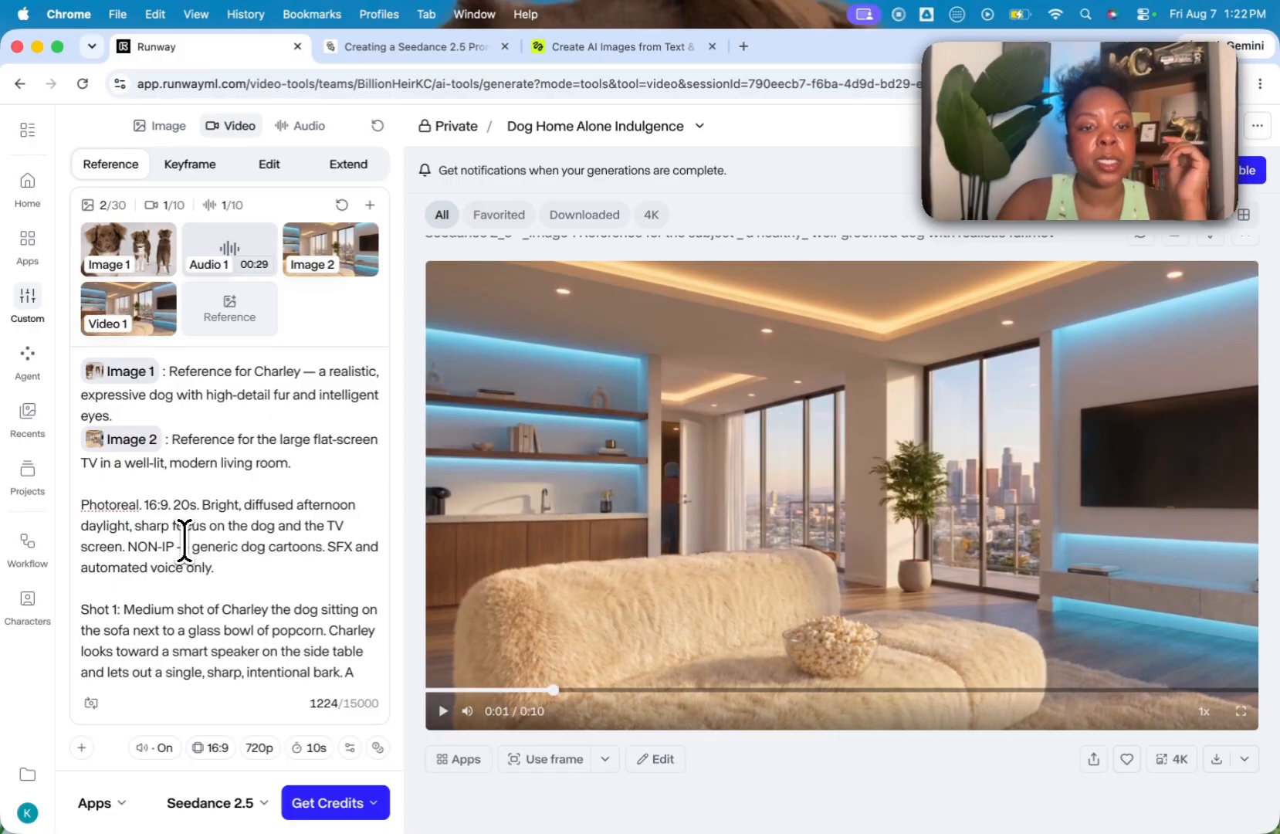
Step: Delete the word "only" after "automated voice" in the prompt's style paragraph
{"action": "scroll", "coordinate": [183, 540], "scroll_direction": "down", "scroll_amount": 2}
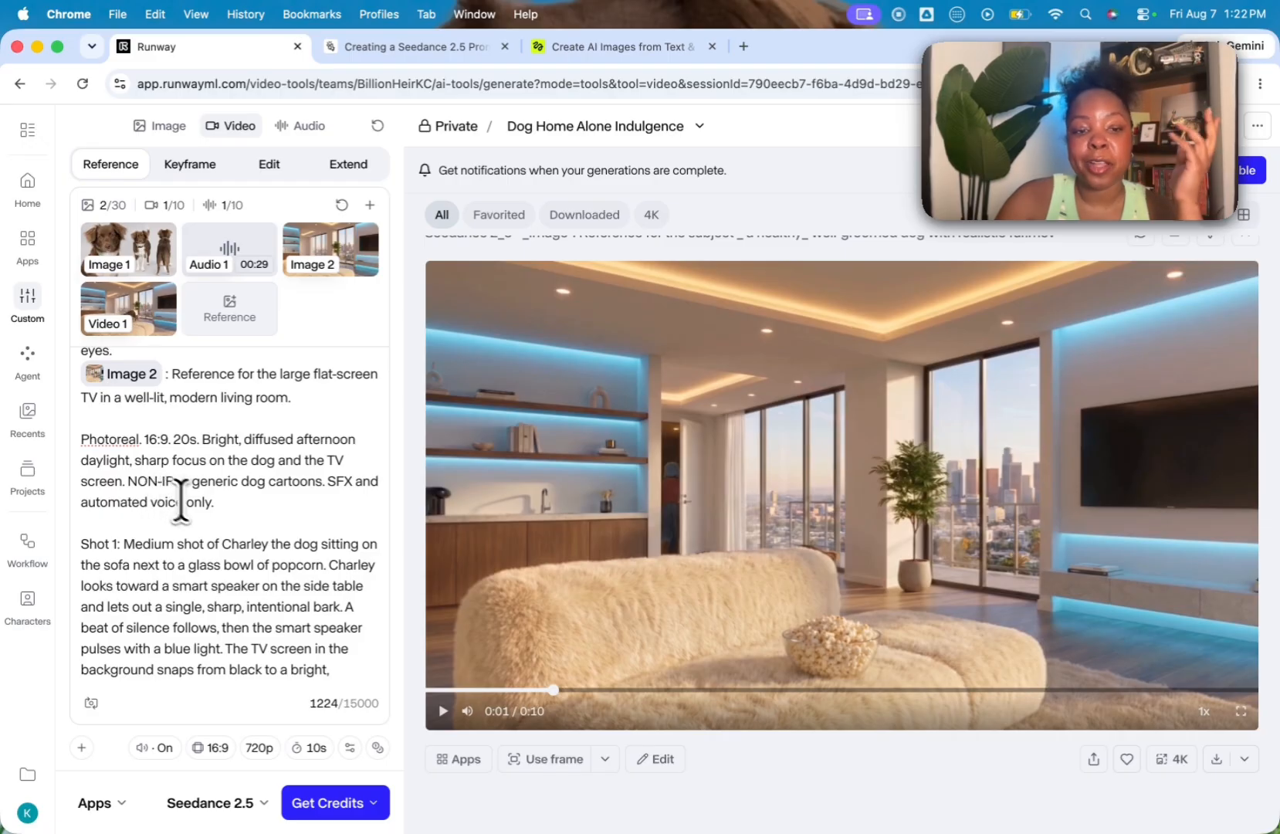
{"action": "scroll", "coordinate": [226, 533], "scroll_direction": "down", "scroll_amount": 2}
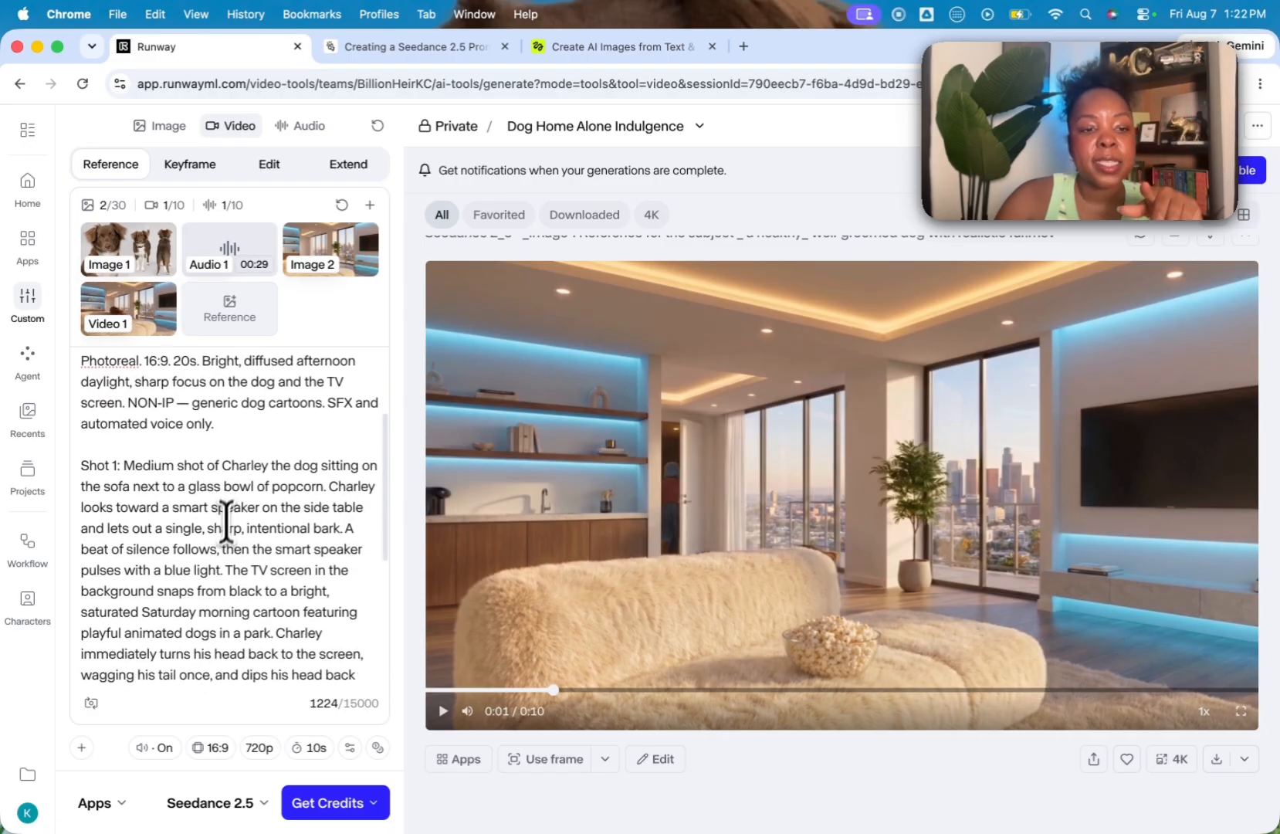
{"action": "double_click", "coordinate": [200, 423]}
{"action": "key", "text": "BackSpace"}
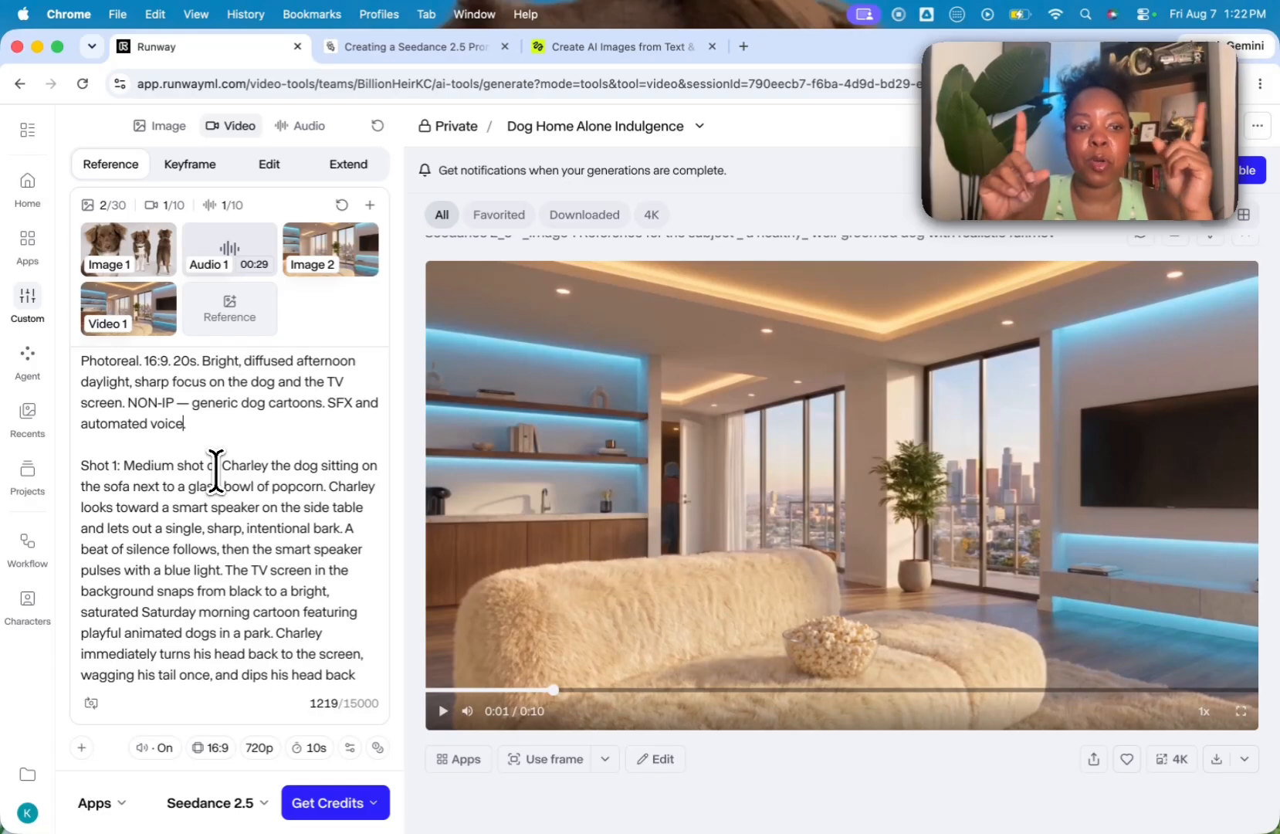
Step: In Shot 1, replace "toward a smart speaker on the side table" with "to the right" as the direction Charley looks
{"action": "scroll", "coordinate": [166, 583], "scroll_direction": "down", "scroll_amount": 5}
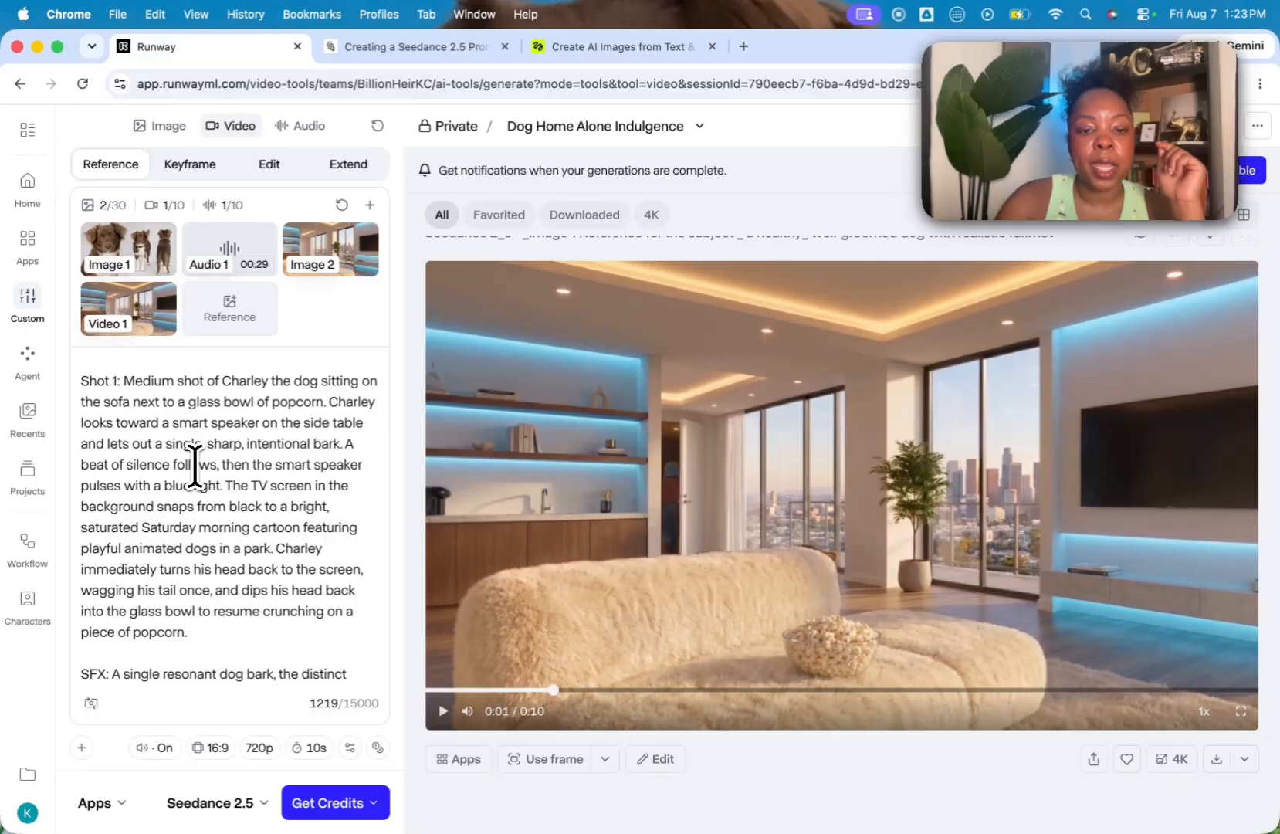
{"action": "left_click", "coordinate": [117, 424]}
{"action": "type", "text": "to the right"}
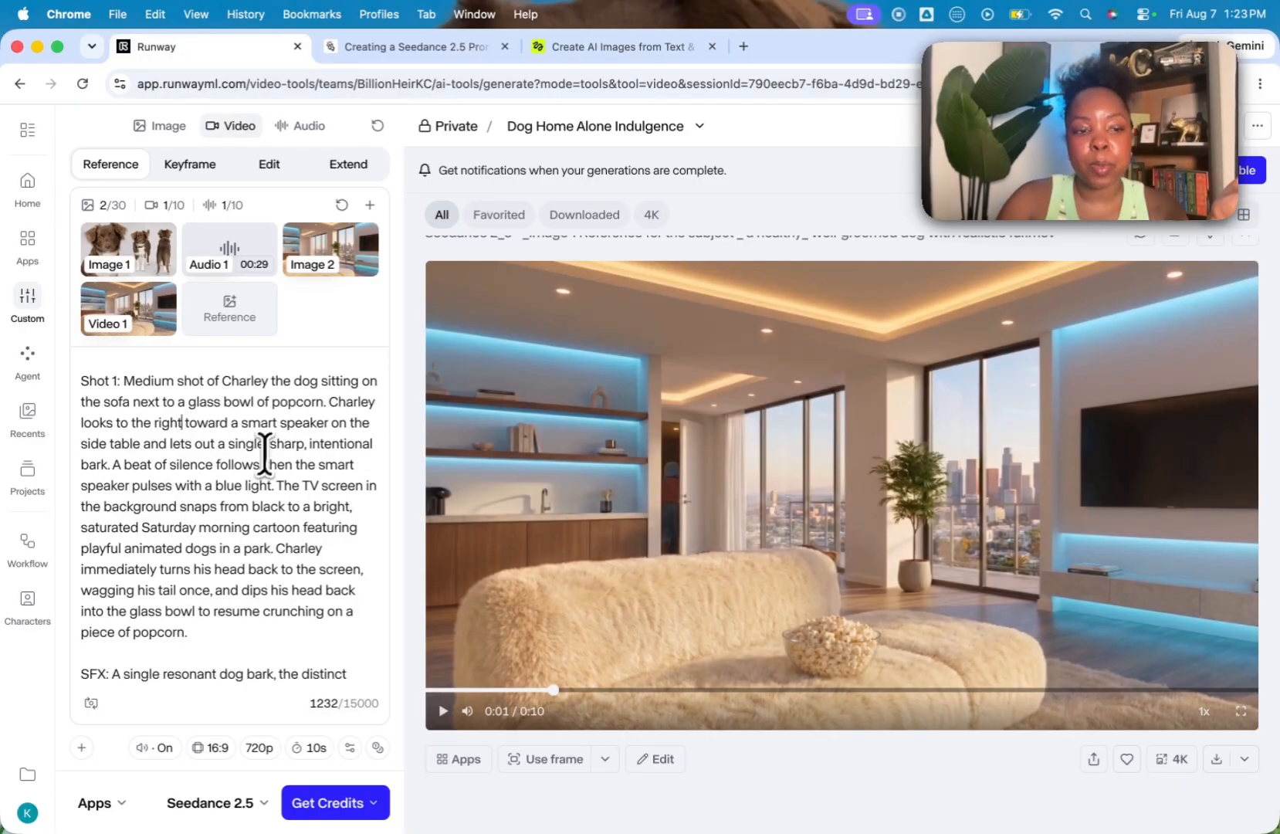
{"action": "left_click_drag", "start_coordinate": [141, 443], "coordinate": [183, 424]}
{"action": "key", "text": "BackSpace"}
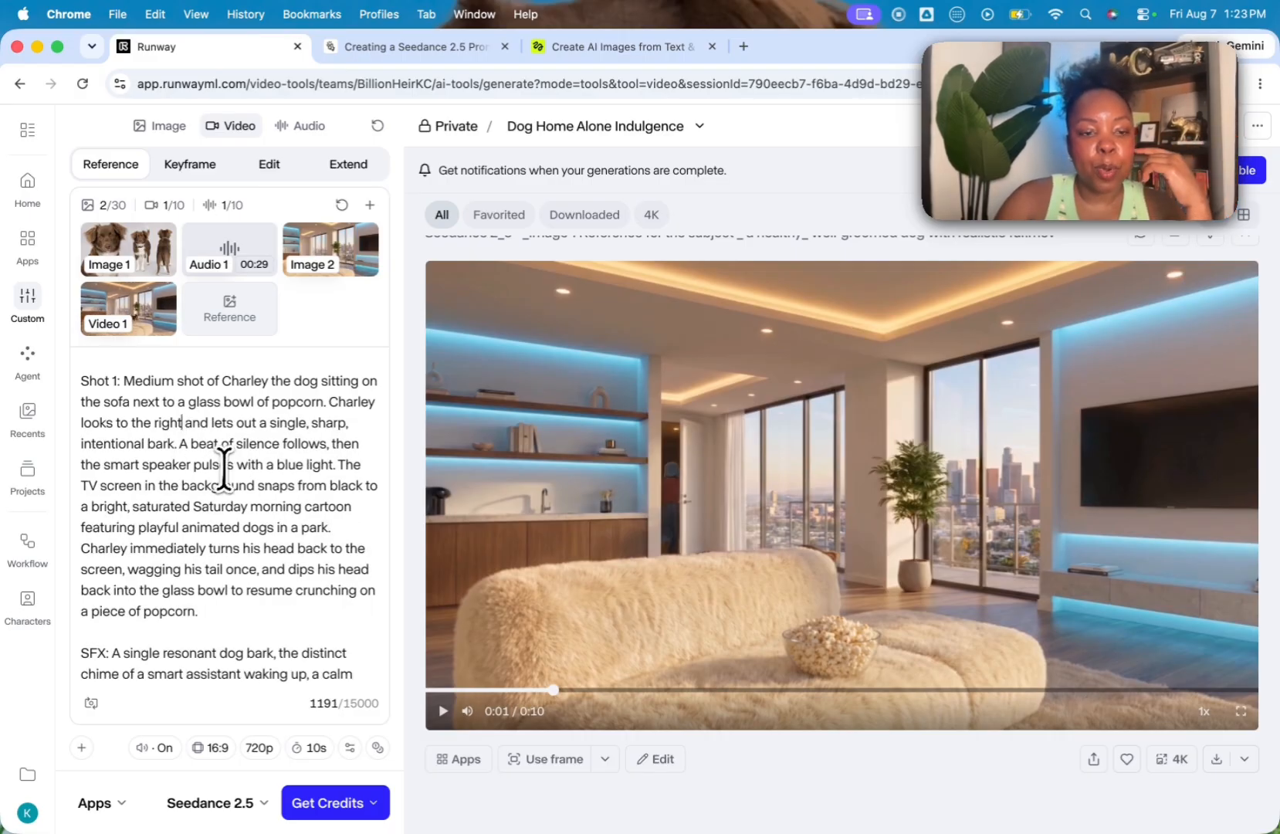
Step: Replace the smart speaker's blue light pulse in Shot 1 with a smart speaker says "Turning on cartoons for Charley."
{"action": "left_click_drag", "start_coordinate": [334, 464], "coordinate": [78, 467]}
{"action": "type", "text": "a smart s"}
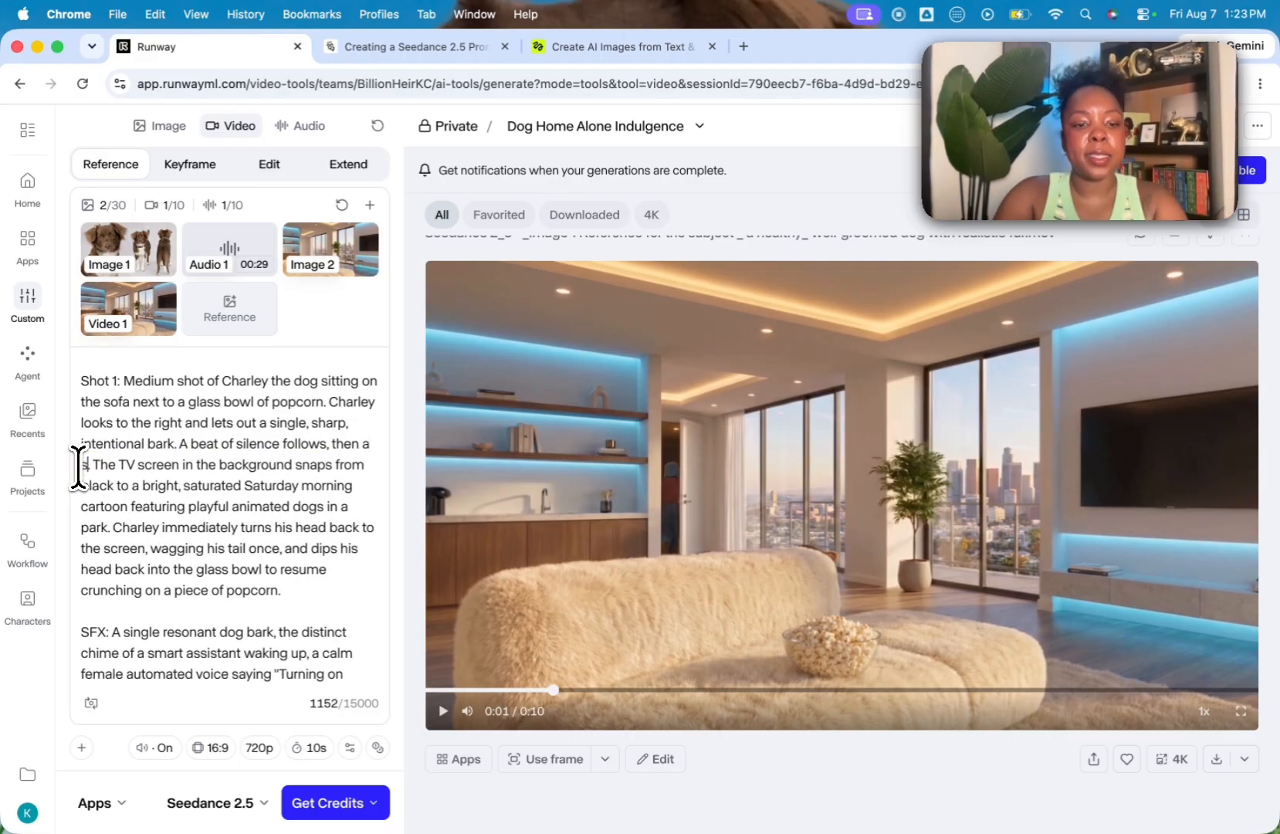
{"action": "type", "text": "peaker says \"Turning on"}
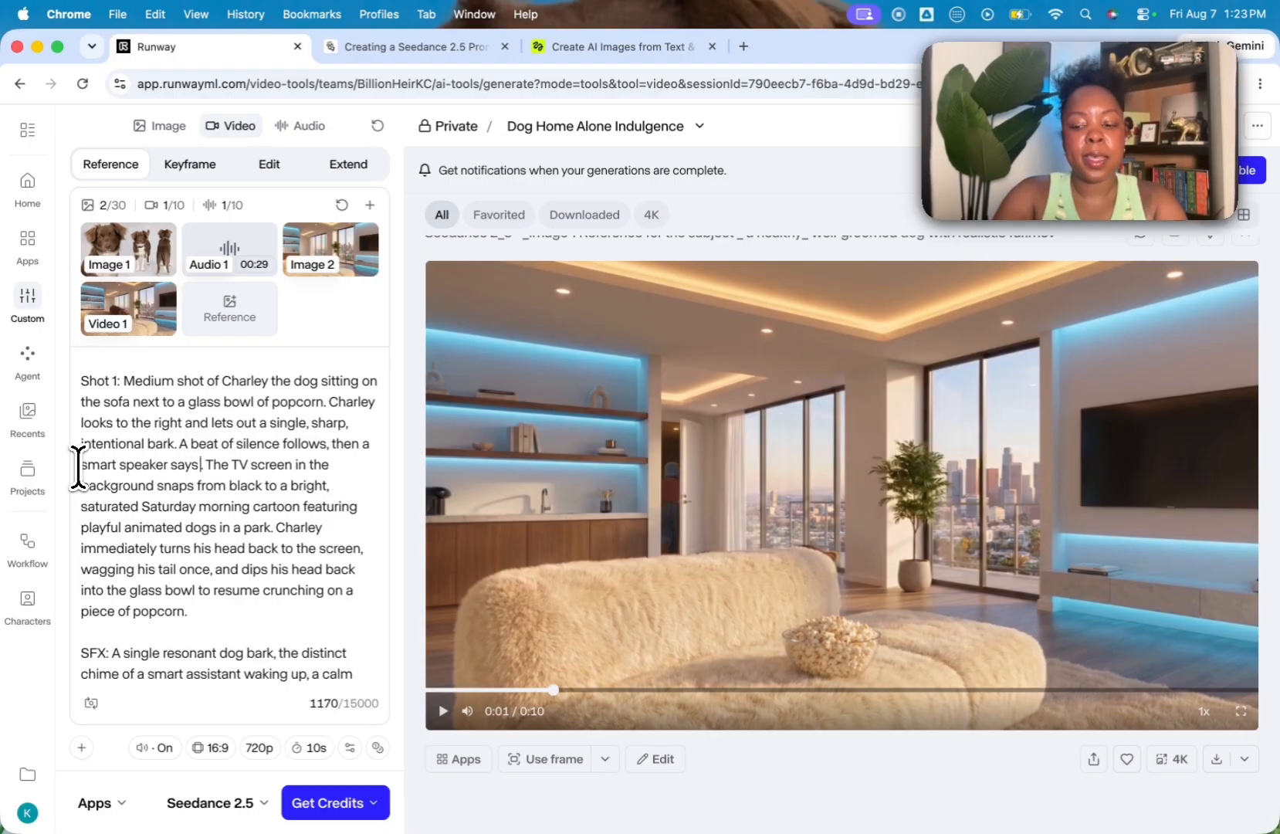
{"action": "type", "text": " cartoons for Char"}
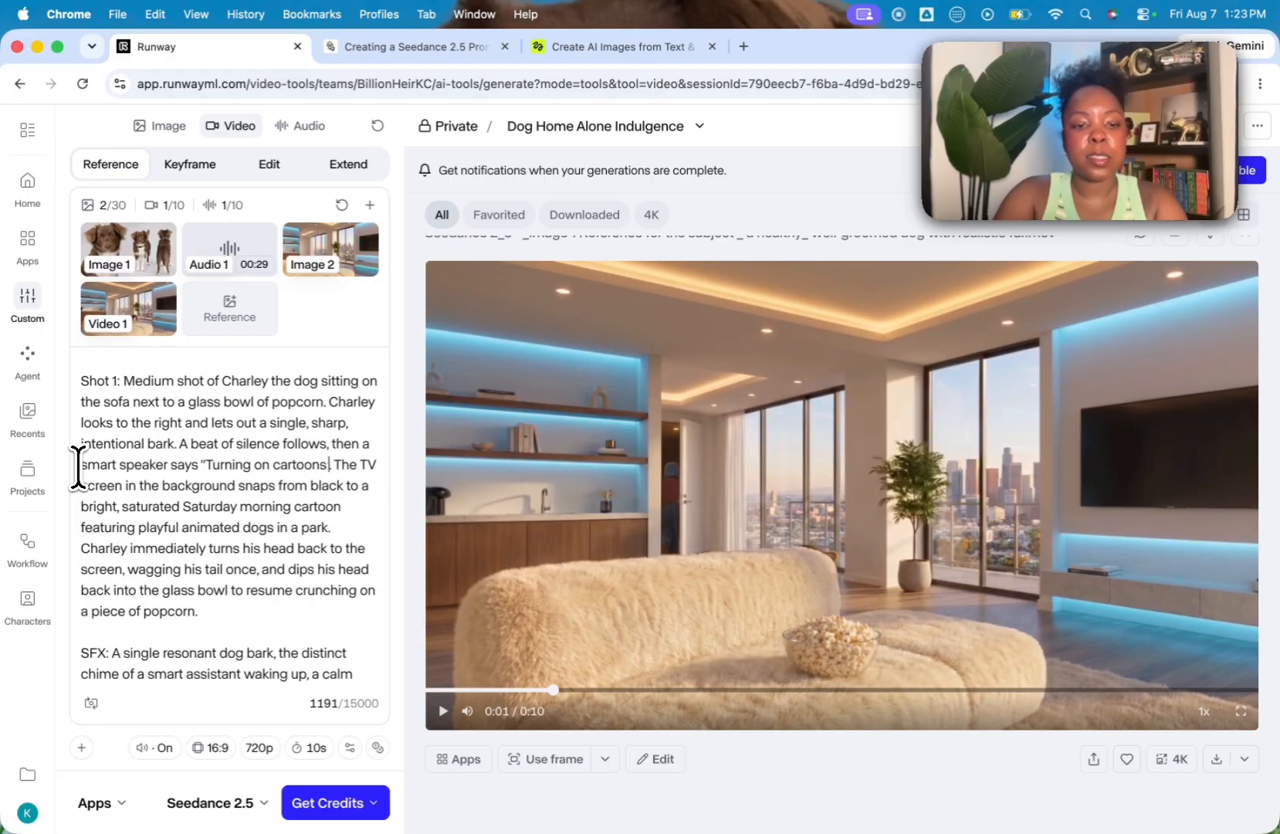
{"action": "type", "text": "ley.\""}
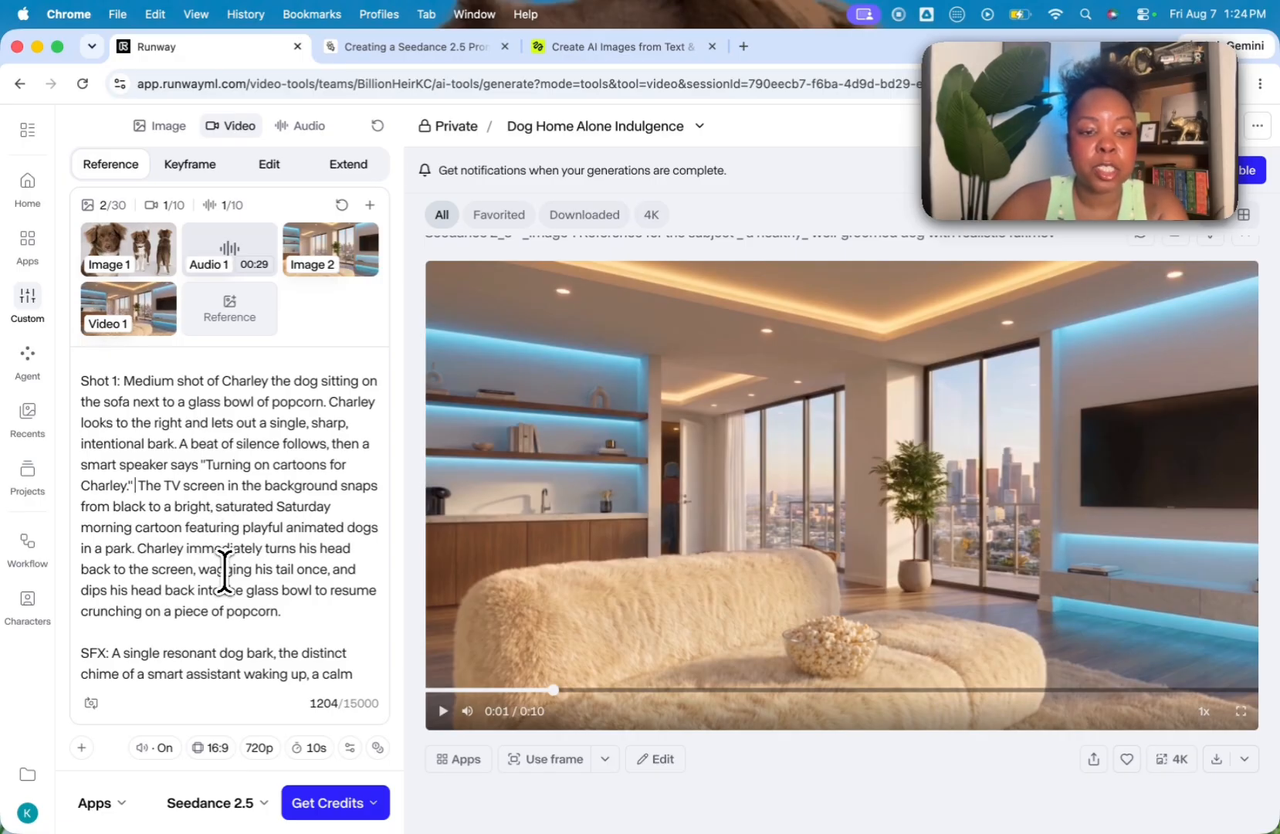
Step: Add "while watching tv" after "a piece of popcorn" at the end of the Shot 1 description
{"action": "scroll", "coordinate": [226, 571], "scroll_direction": "down", "scroll_amount": 1}
{"action": "scroll", "coordinate": [227, 573], "scroll_direction": "down", "scroll_amount": 1}
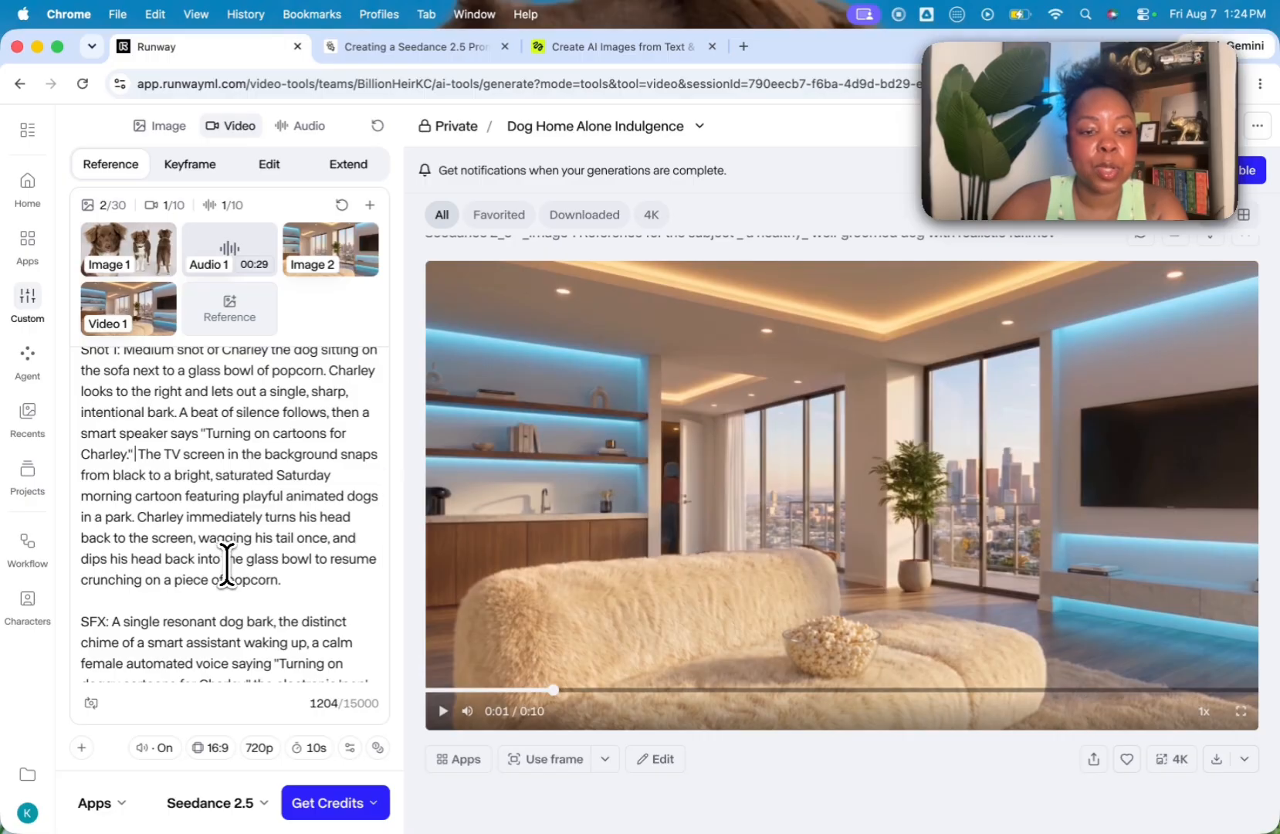
{"action": "scroll", "coordinate": [227, 564], "scroll_direction": "down", "scroll_amount": 2}
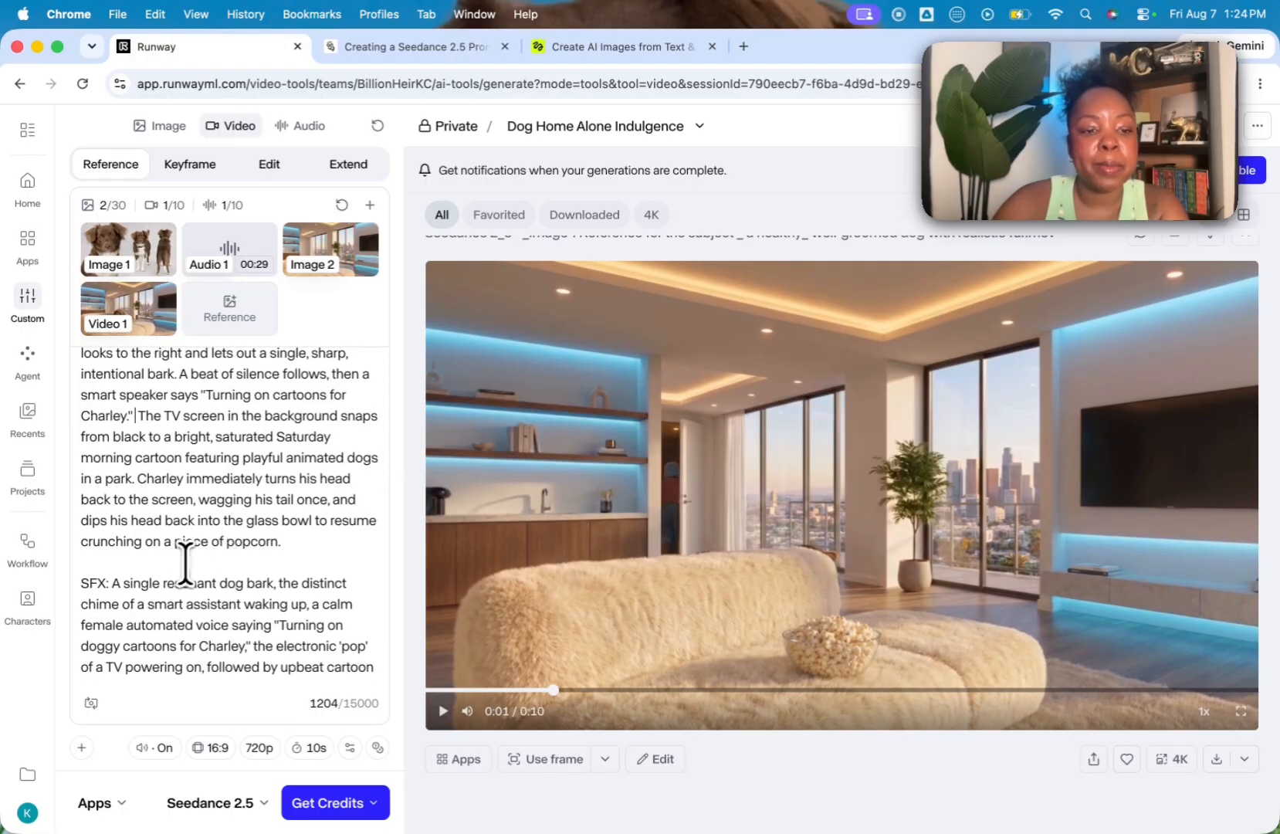
{"action": "scroll", "coordinate": [234, 548], "scroll_direction": "down", "scroll_amount": 3}
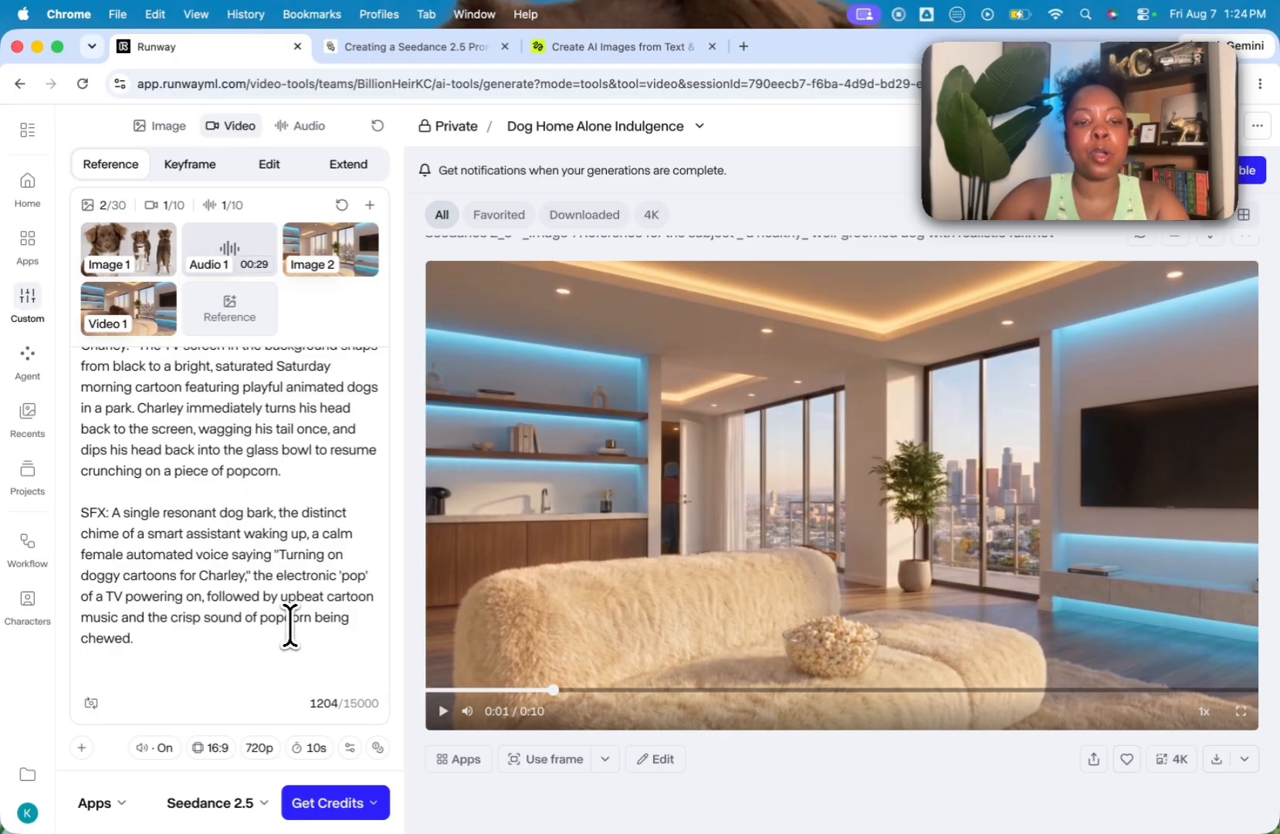
{"action": "type", "text": "le watchi"}
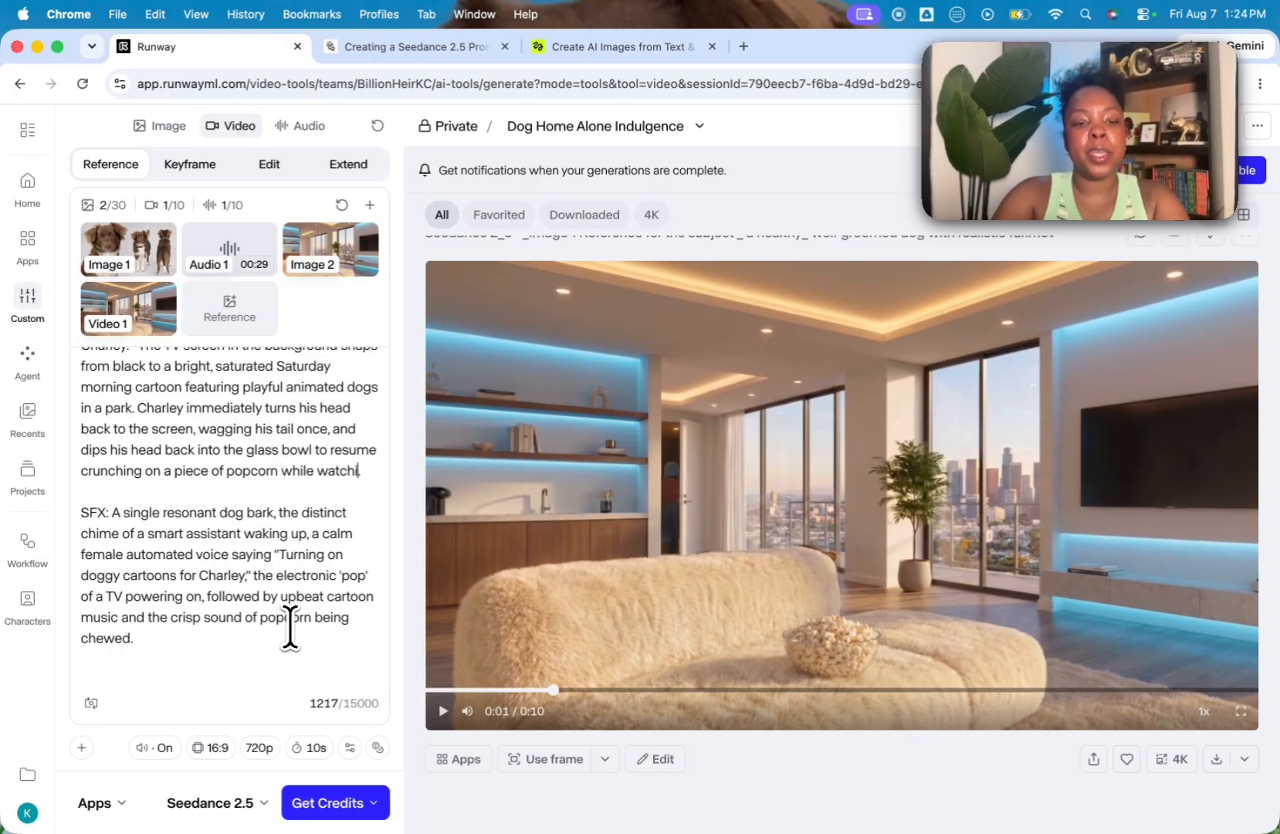
{"action": "type", "text": "ng to"}
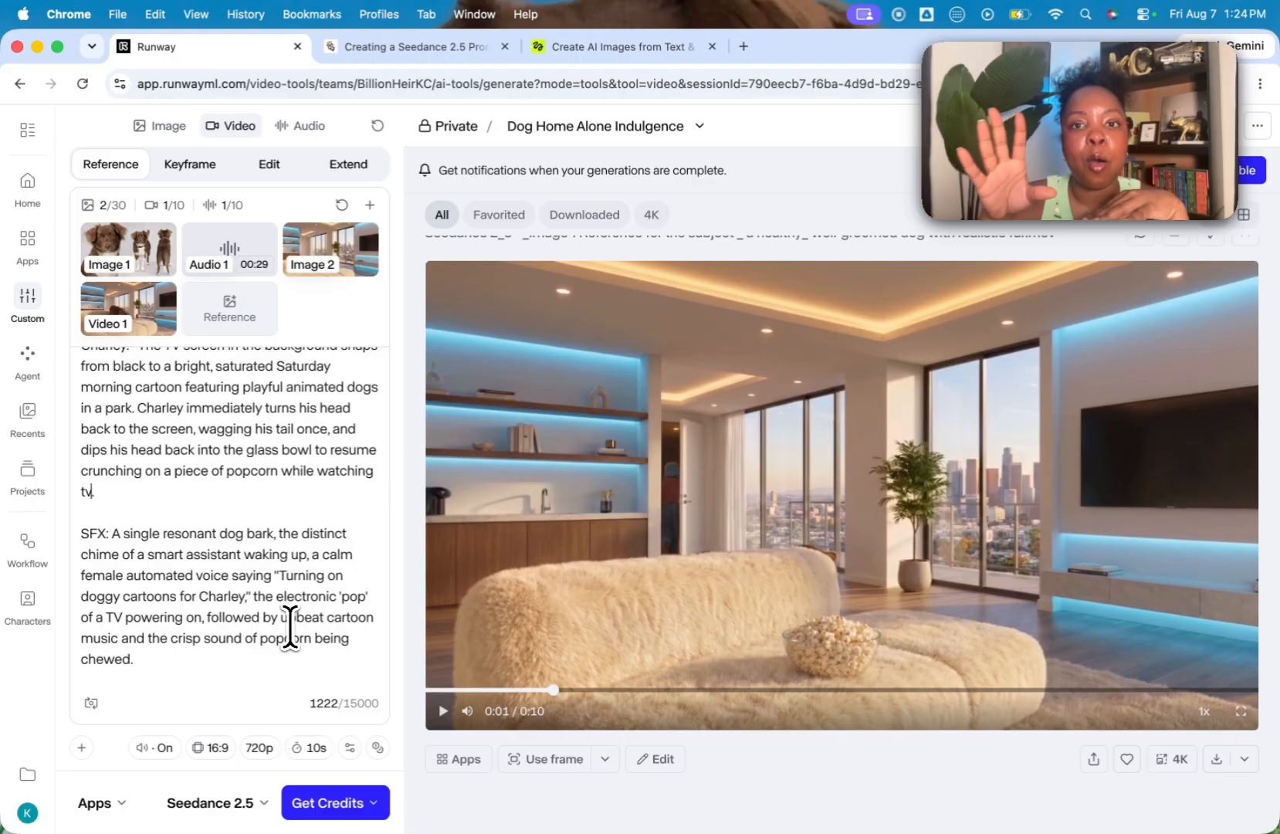
Step: Insert "Start with last frame of" with the Video 1 tag at the beginning of the Shot 1 description
{"action": "scroll", "coordinate": [289, 626], "scroll_direction": "down", "scroll_amount": 1}
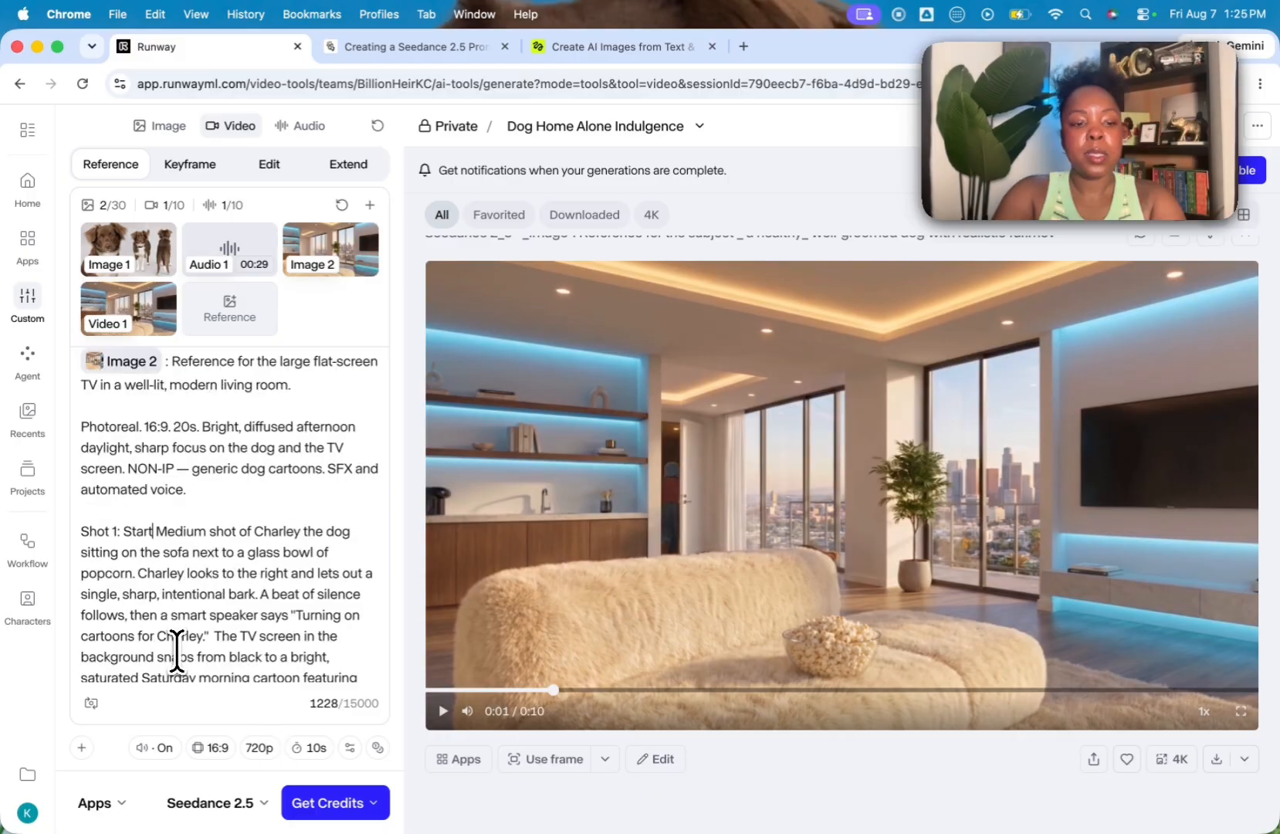
{"action": "type", "text": "with last f"}
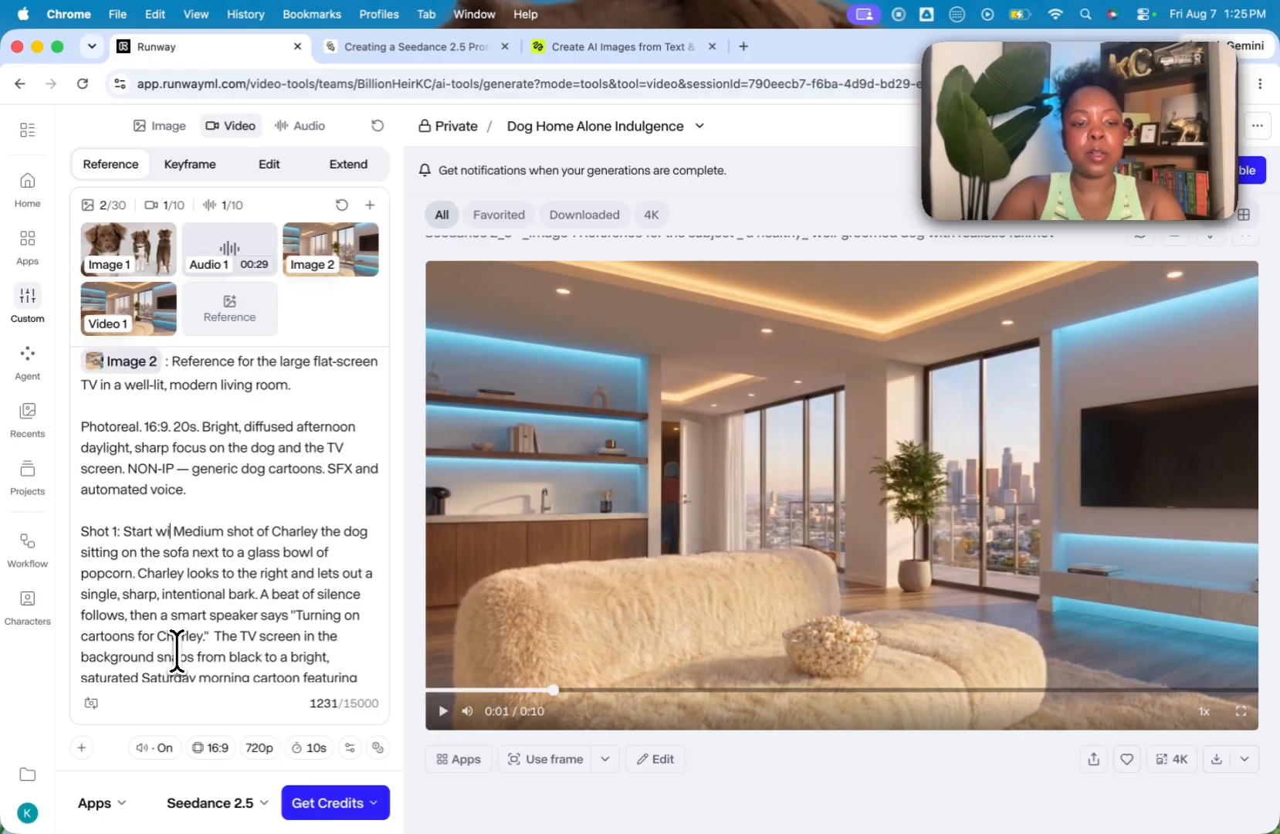
{"action": "type", "text": "rame of "}
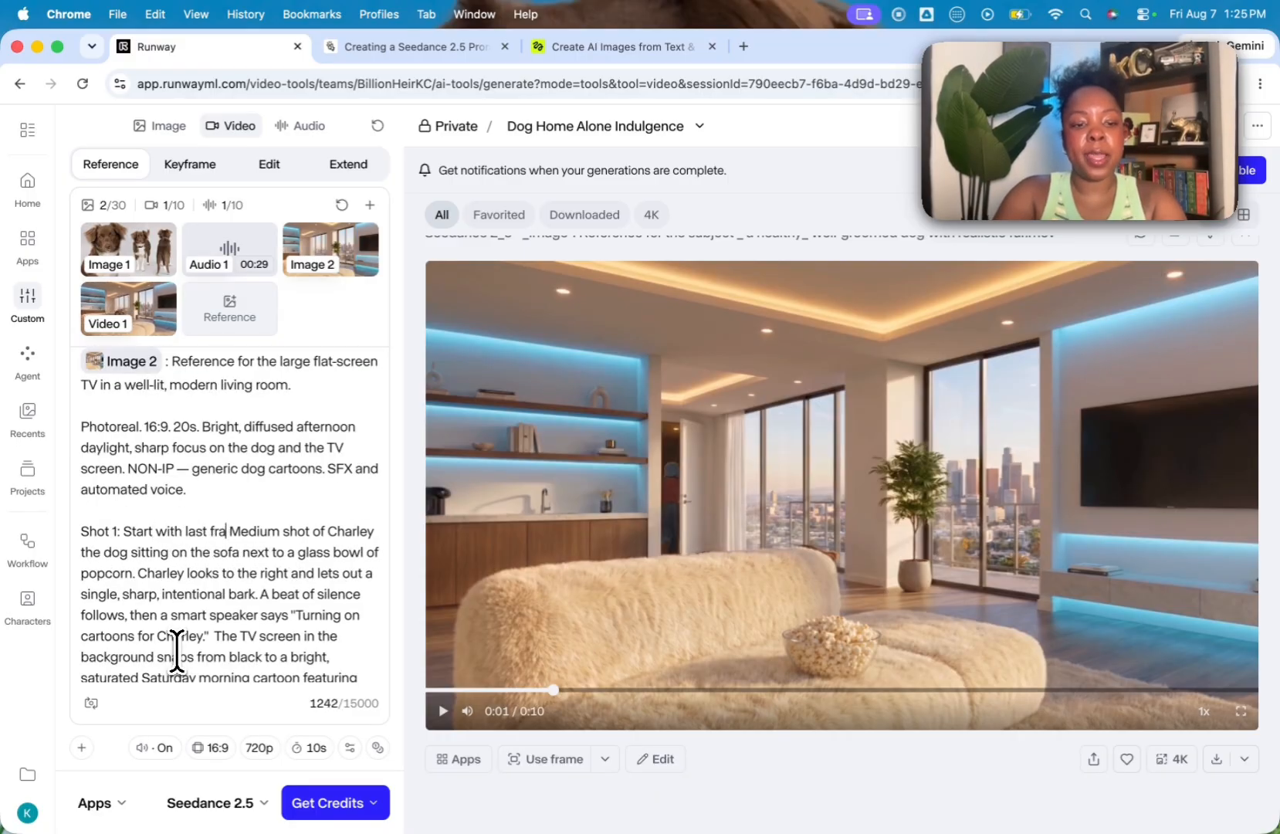
{"action": "type", "text": "@"}
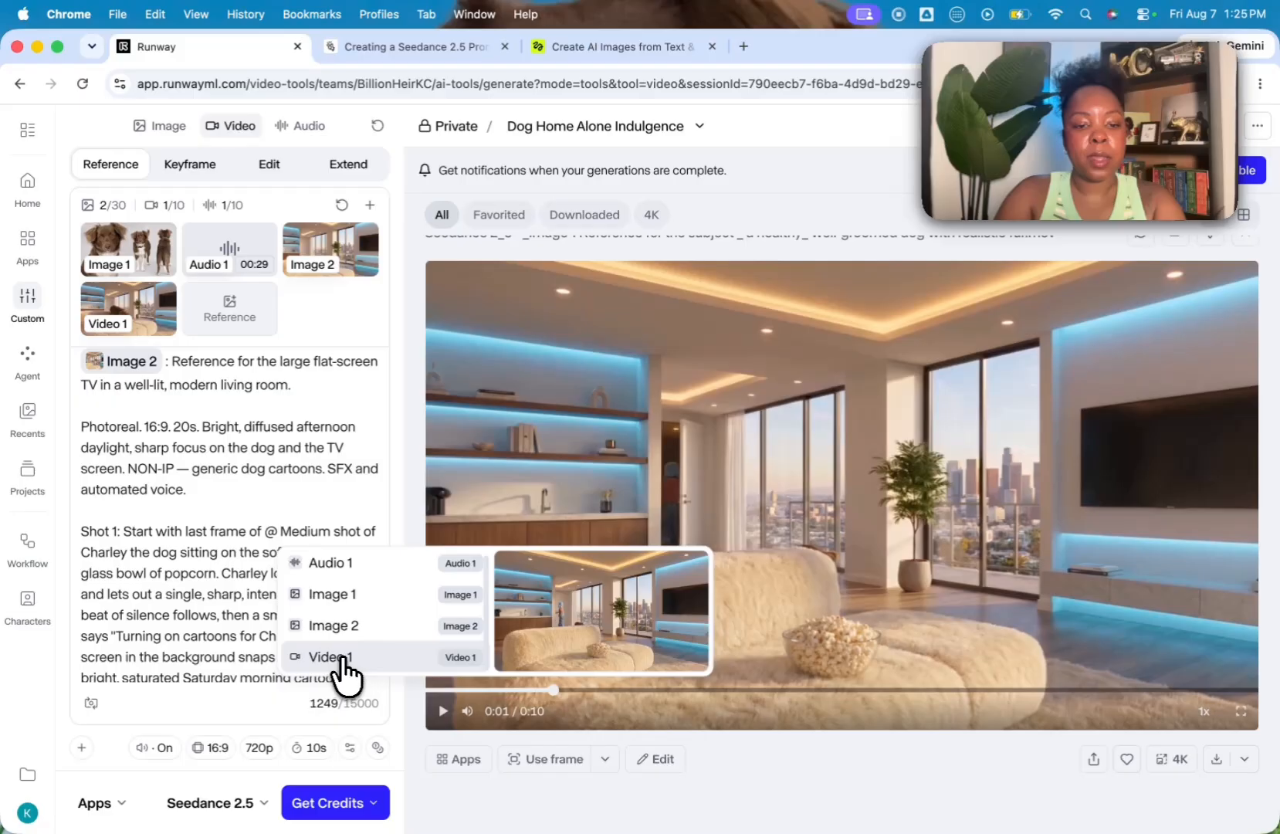
{"action": "left_click", "coordinate": [340, 667]}
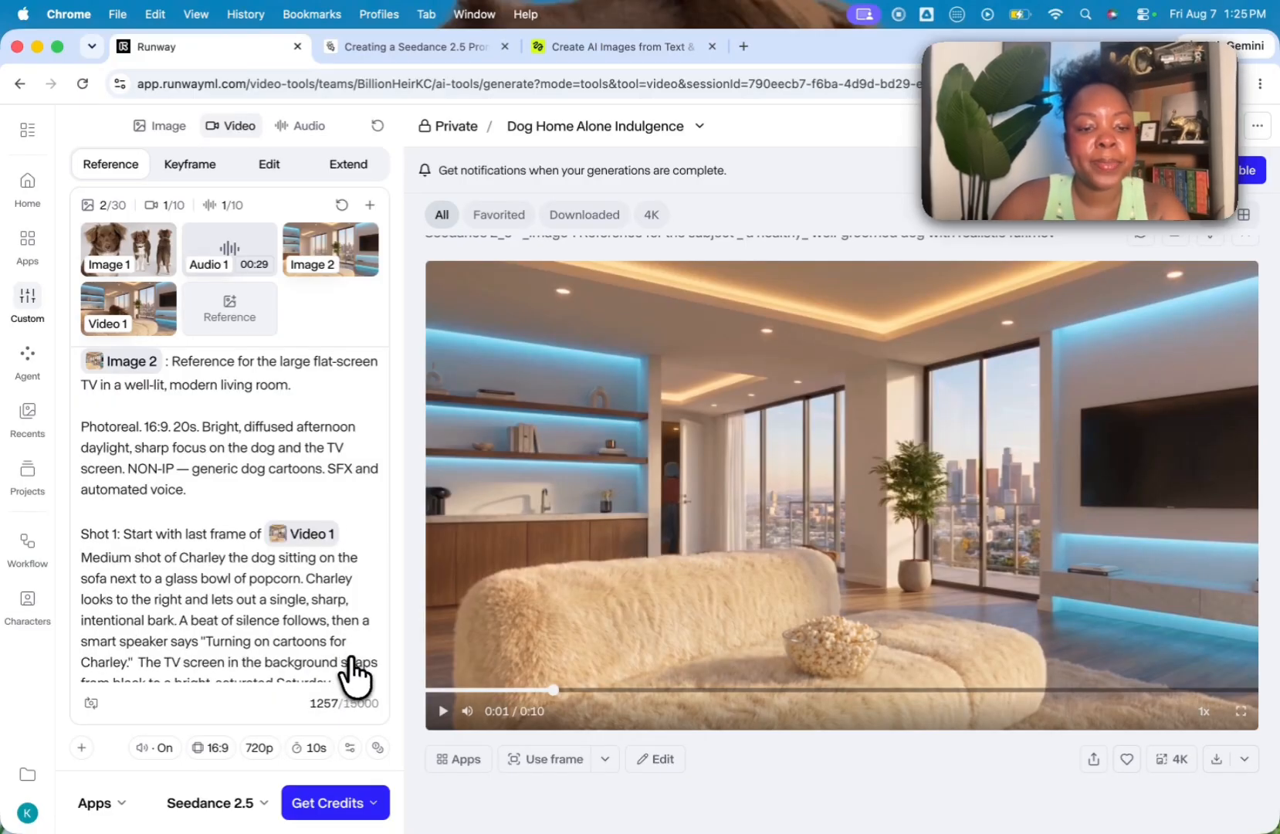
Step: Remove the Audio 1 reference from the video's references and review the prompt
{"action": "scroll", "coordinate": [351, 675], "scroll_direction": "down", "scroll_amount": 10}
{"action": "scroll", "coordinate": [355, 675], "scroll_direction": "up", "scroll_amount": 8}
{"action": "scroll", "coordinate": [353, 676], "scroll_direction": "up", "scroll_amount": 5}
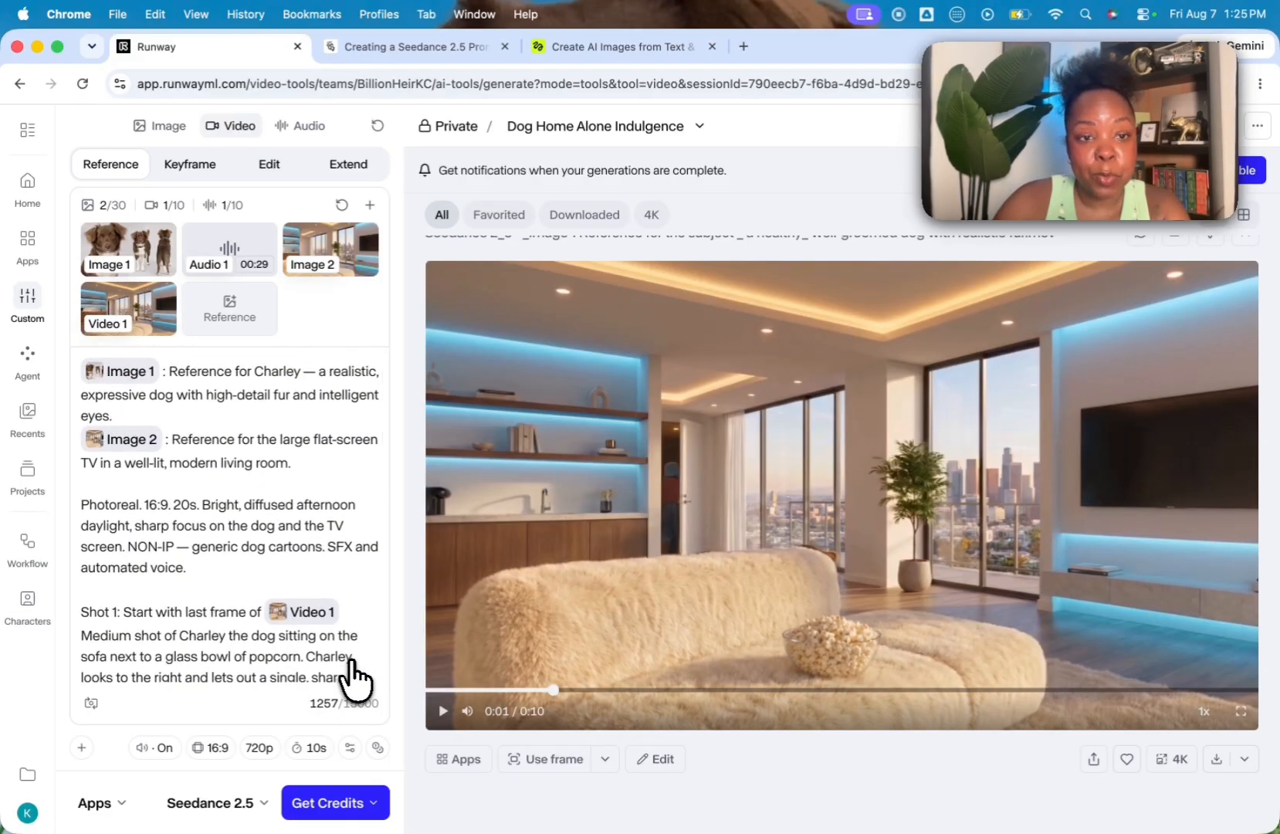
{"action": "left_click", "coordinate": [273, 227]}
{"action": "scroll", "coordinate": [228, 541], "scroll_direction": "down", "scroll_amount": 10}
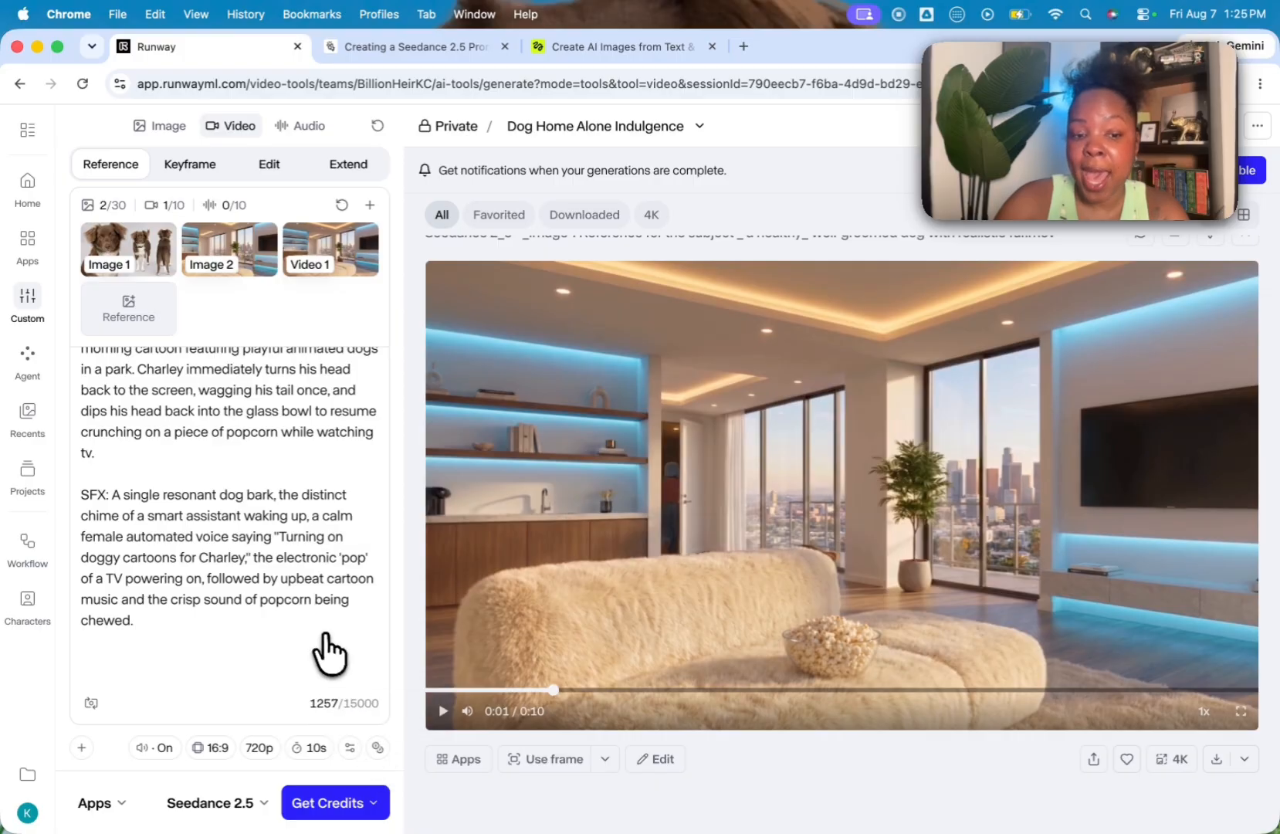
{"action": "scroll", "coordinate": [329, 650], "scroll_direction": "up", "scroll_amount": 10}
{"action": "mouse_move", "coordinate": [286, 277]}
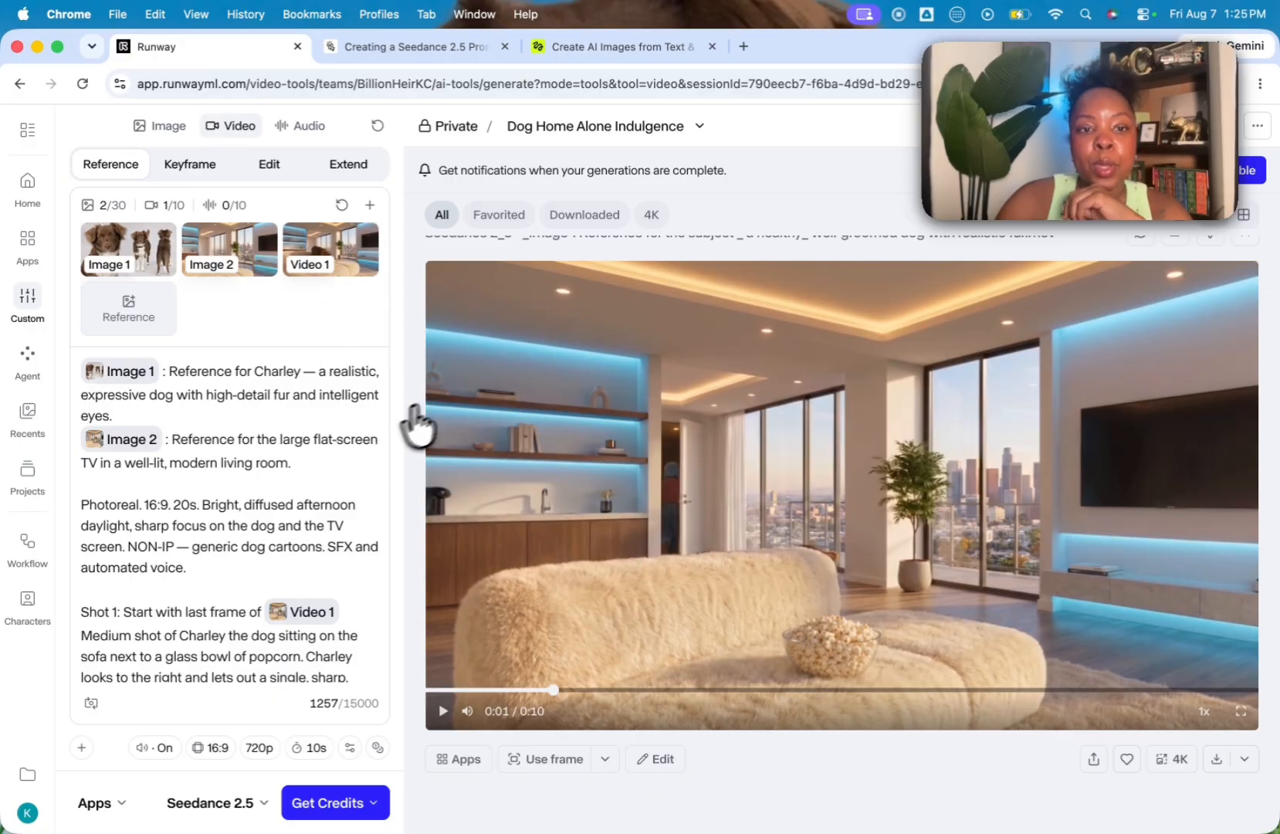
Step: Download the generated dog video, switch to CapCut and import it onto the project timeline
{"action": "left_click", "coordinate": [1216, 759]}
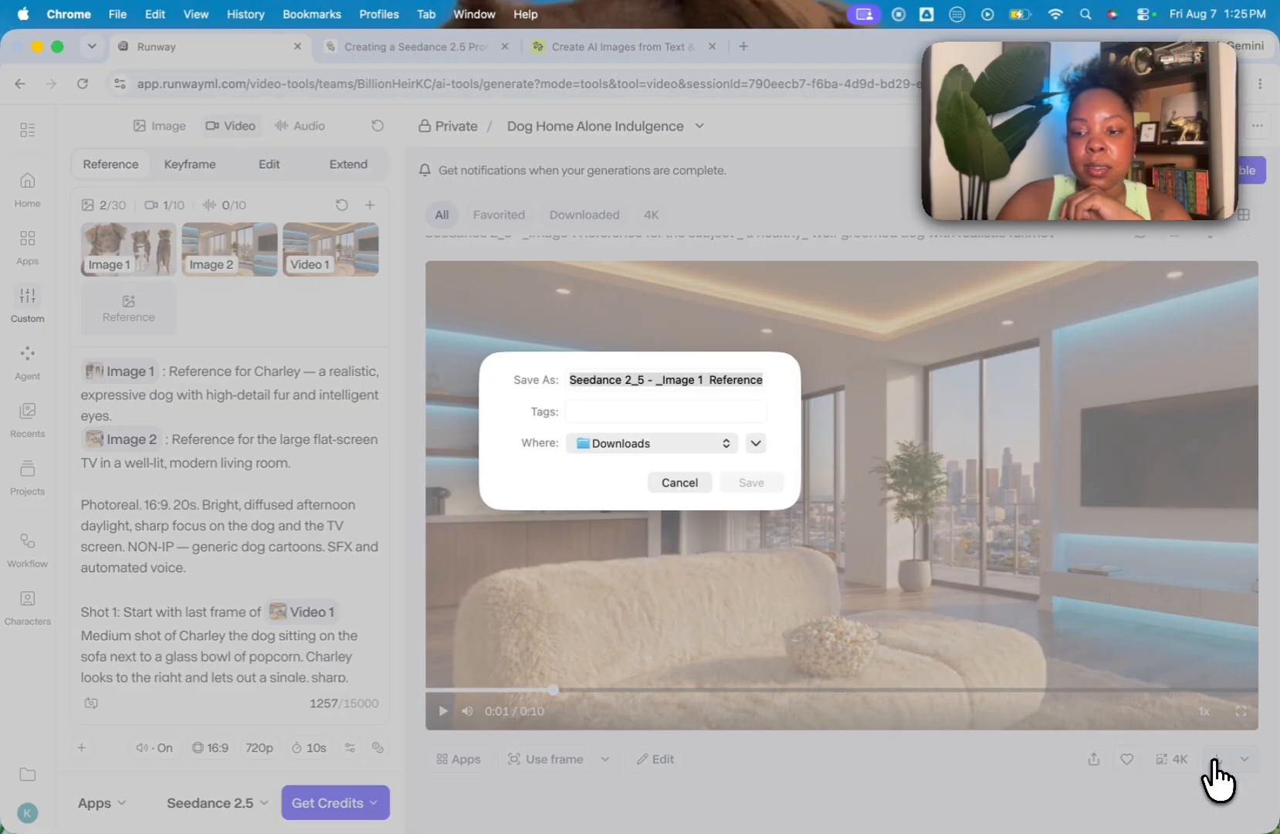
{"action": "key", "text": "Return"}
{"action": "mouse_move", "coordinate": [869, 822]}
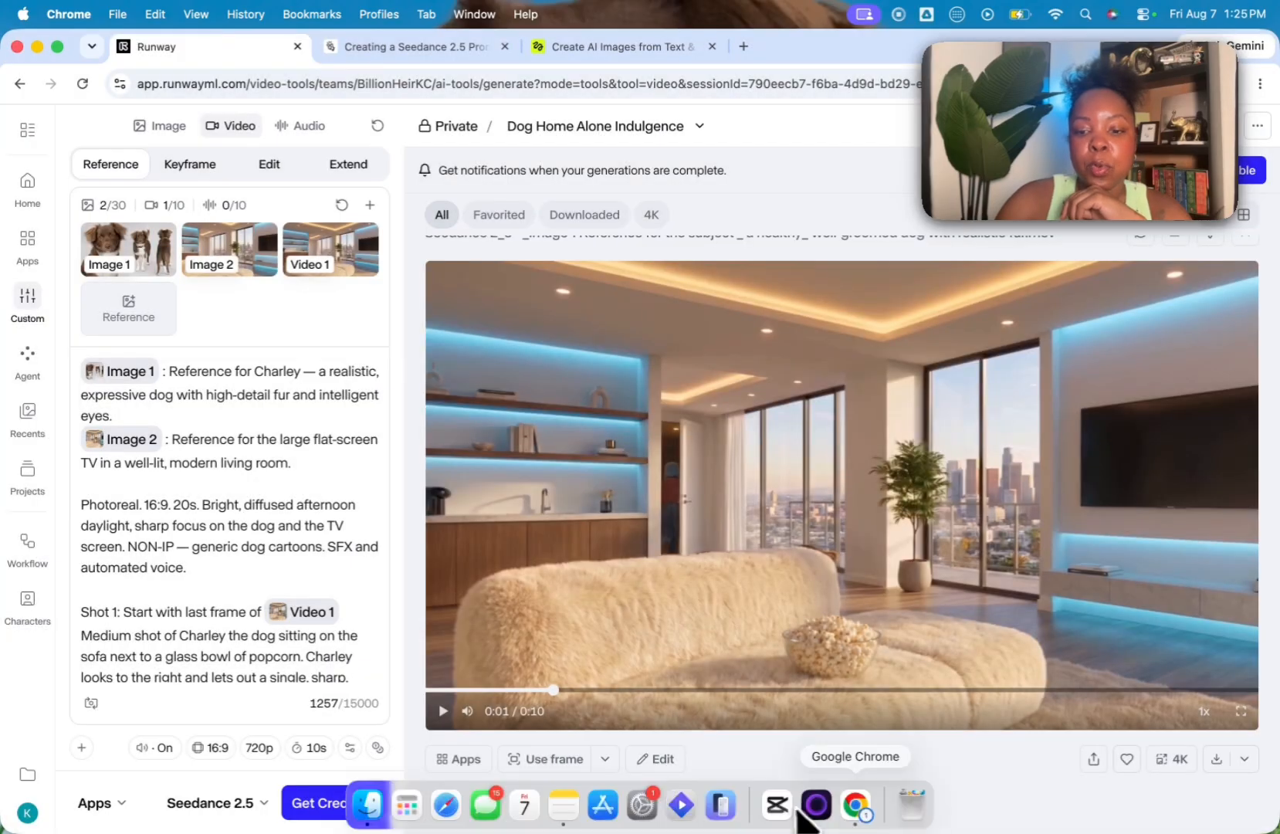
{"action": "left_click", "coordinate": [778, 807]}
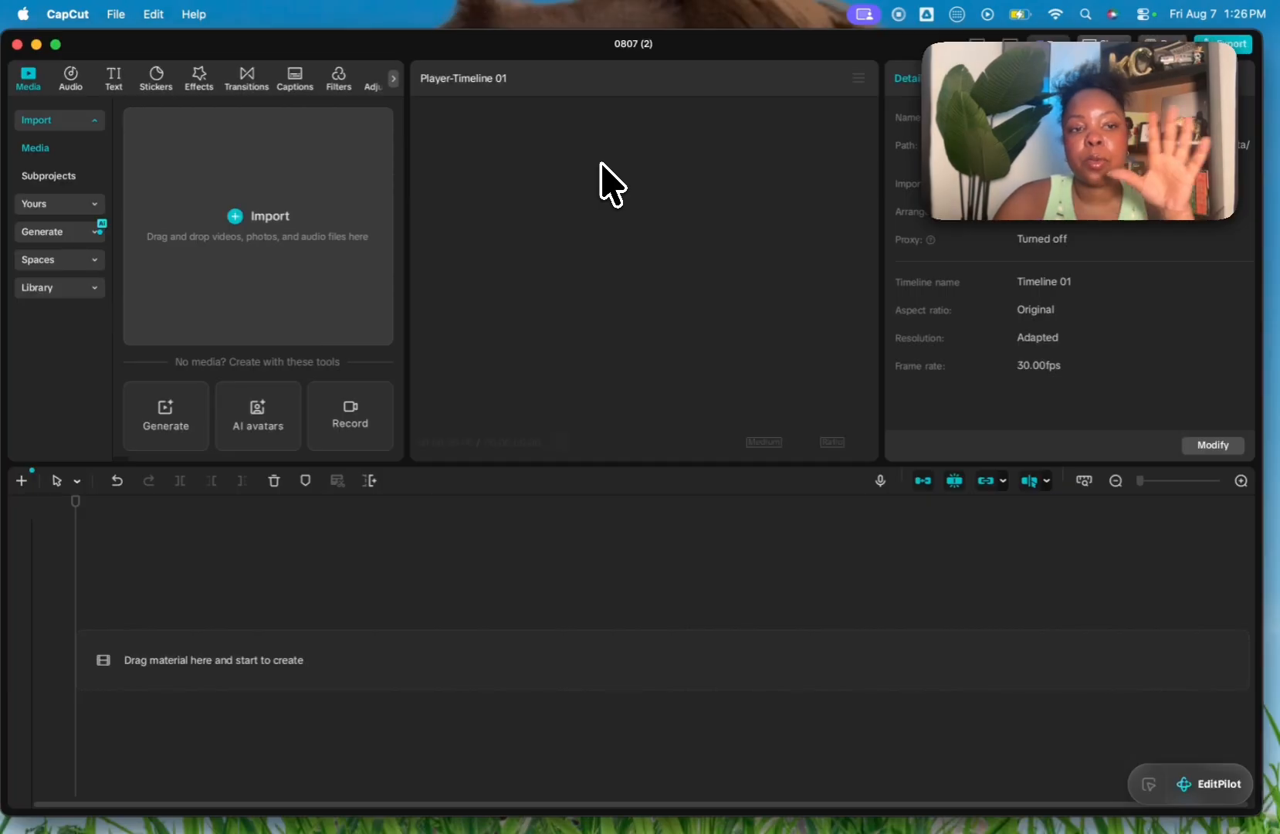
{"action": "left_click", "coordinate": [237, 215]}
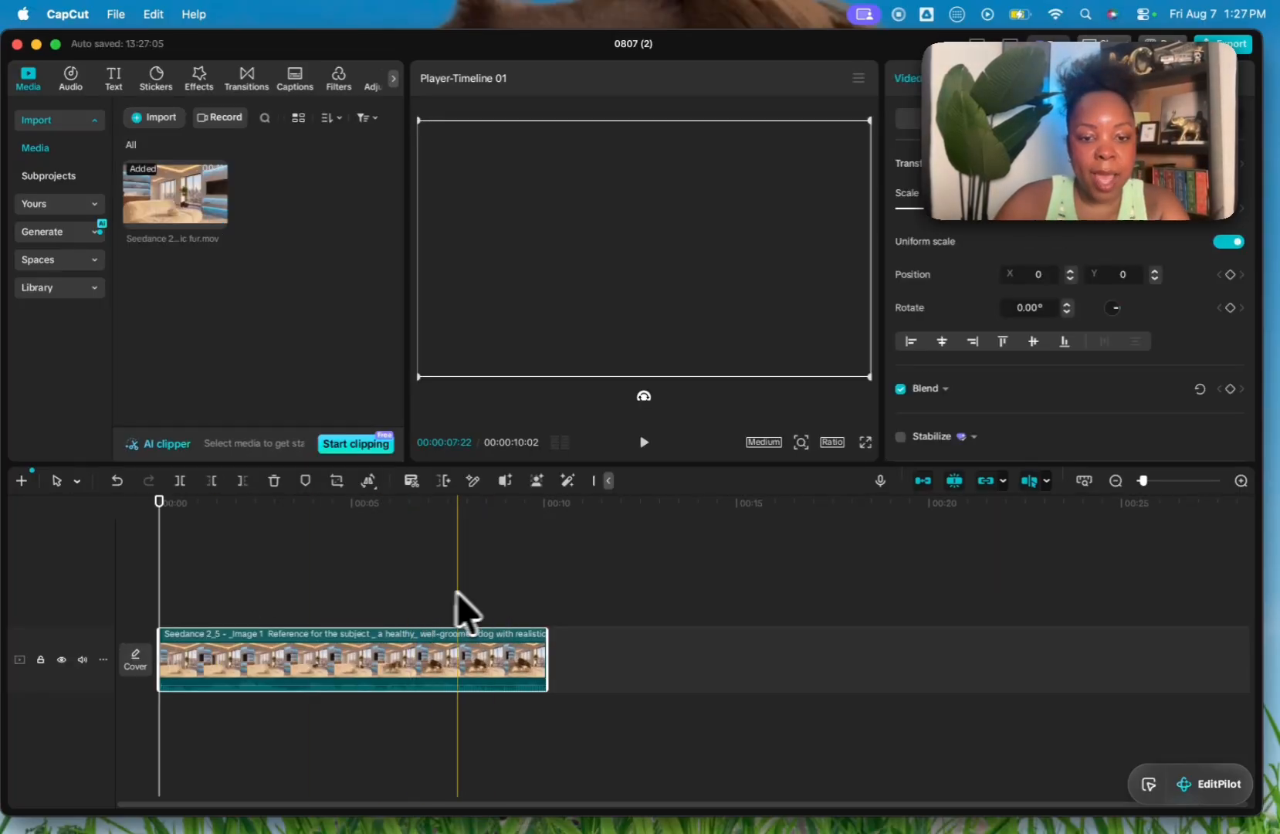
Step: Export the final frame of the dog clip on the timeline as a still image
{"action": "left_click", "coordinate": [548, 599]}
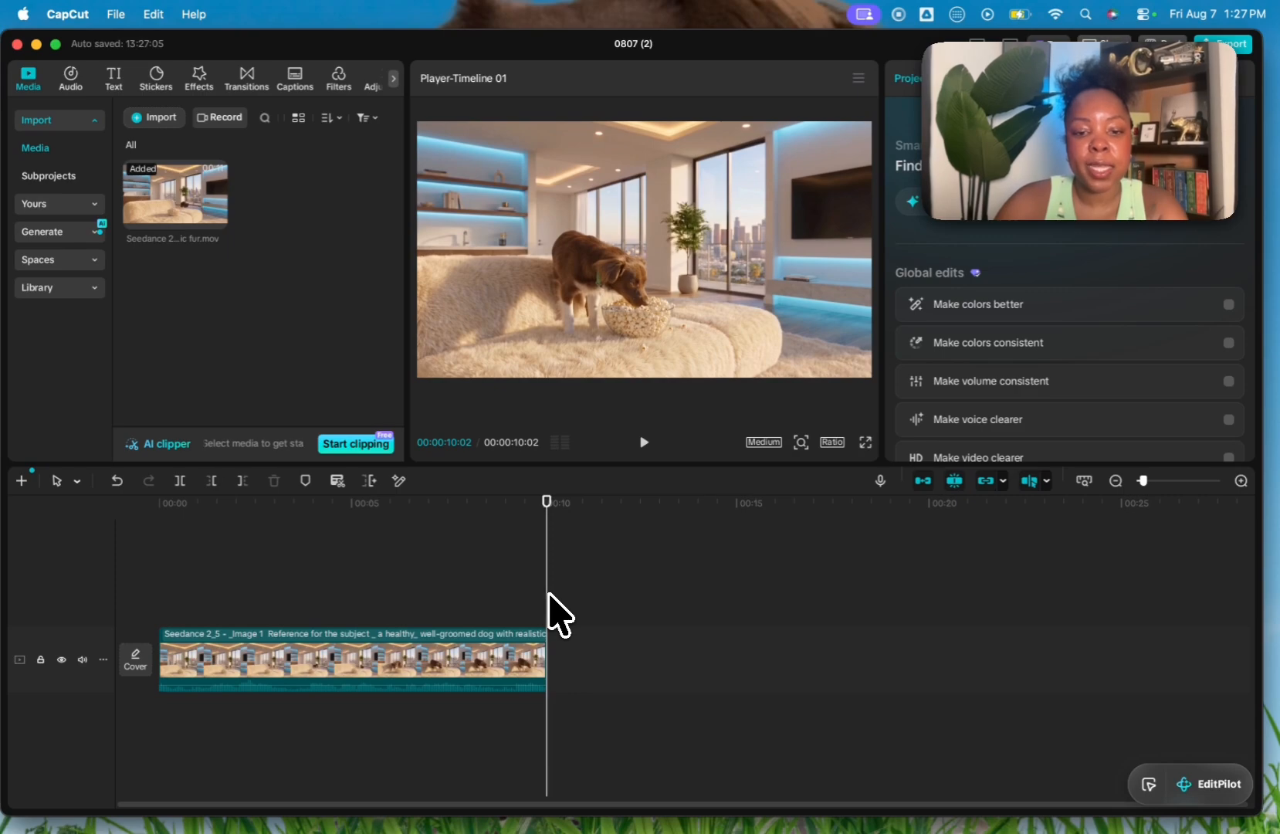
{"action": "left_click", "coordinate": [857, 78]}
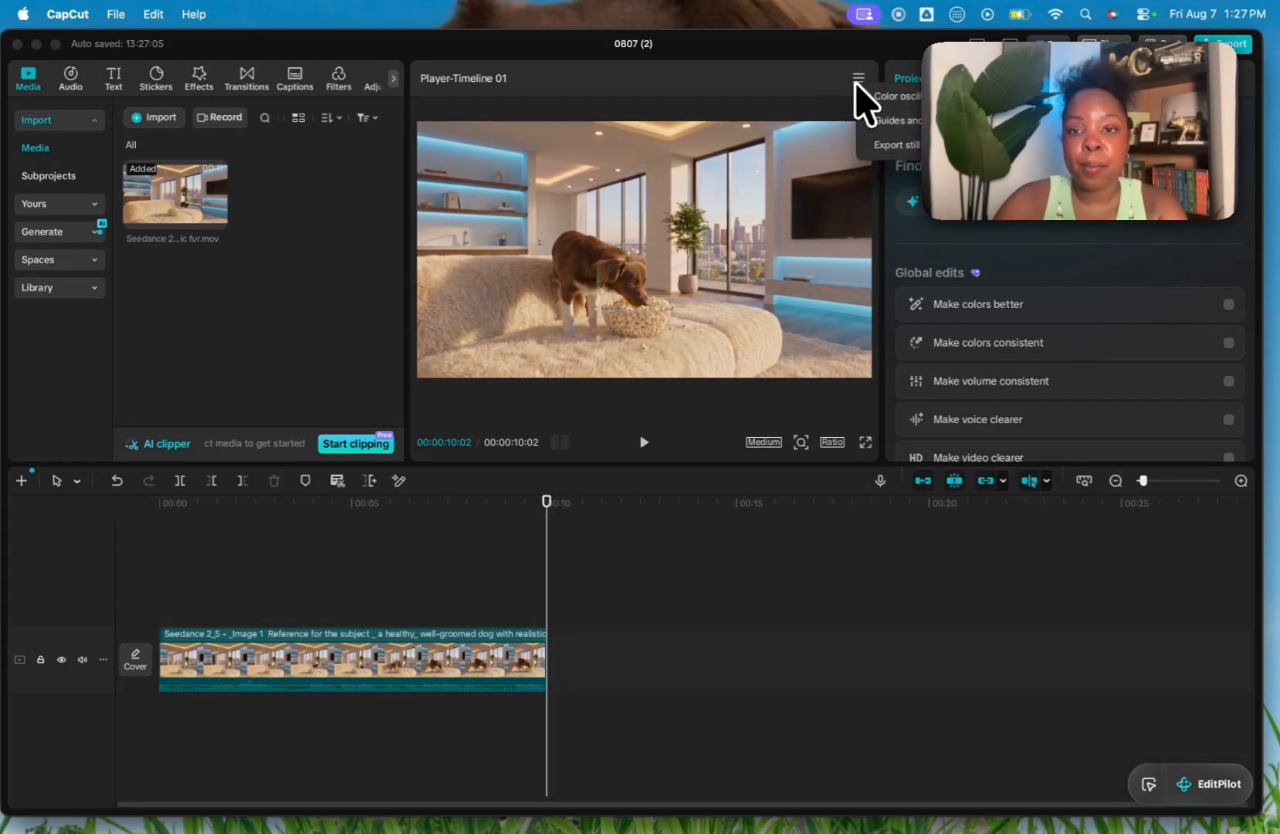
{"action": "left_click", "coordinate": [894, 146]}
{"action": "left_click", "coordinate": [875, 533]}
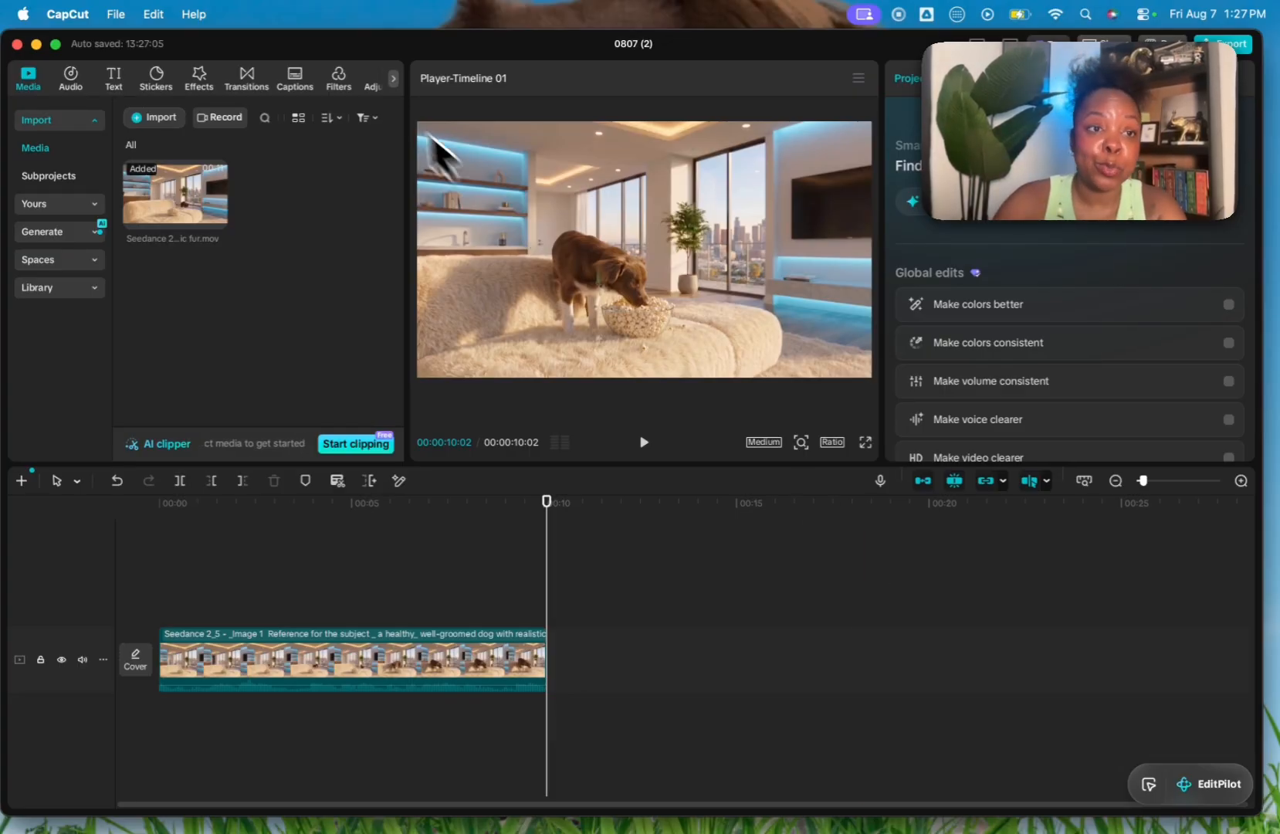
Step: Switch to Runway, set 0807 (2).png as the first video frame and generate the continuation with Seedance 2.5
{"action": "left_click", "coordinate": [36, 44]}
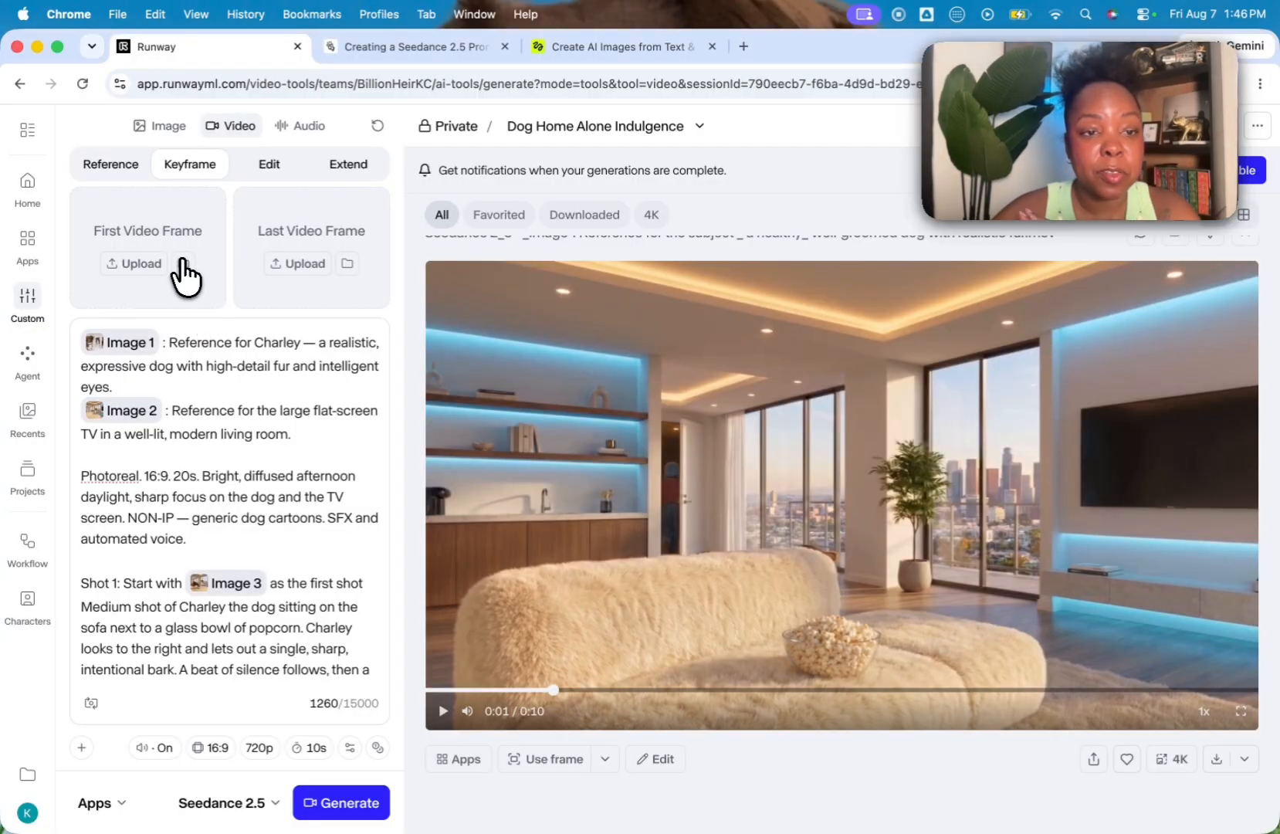
{"action": "left_click", "coordinate": [184, 263]}
{"action": "left_click", "coordinate": [398, 369]}
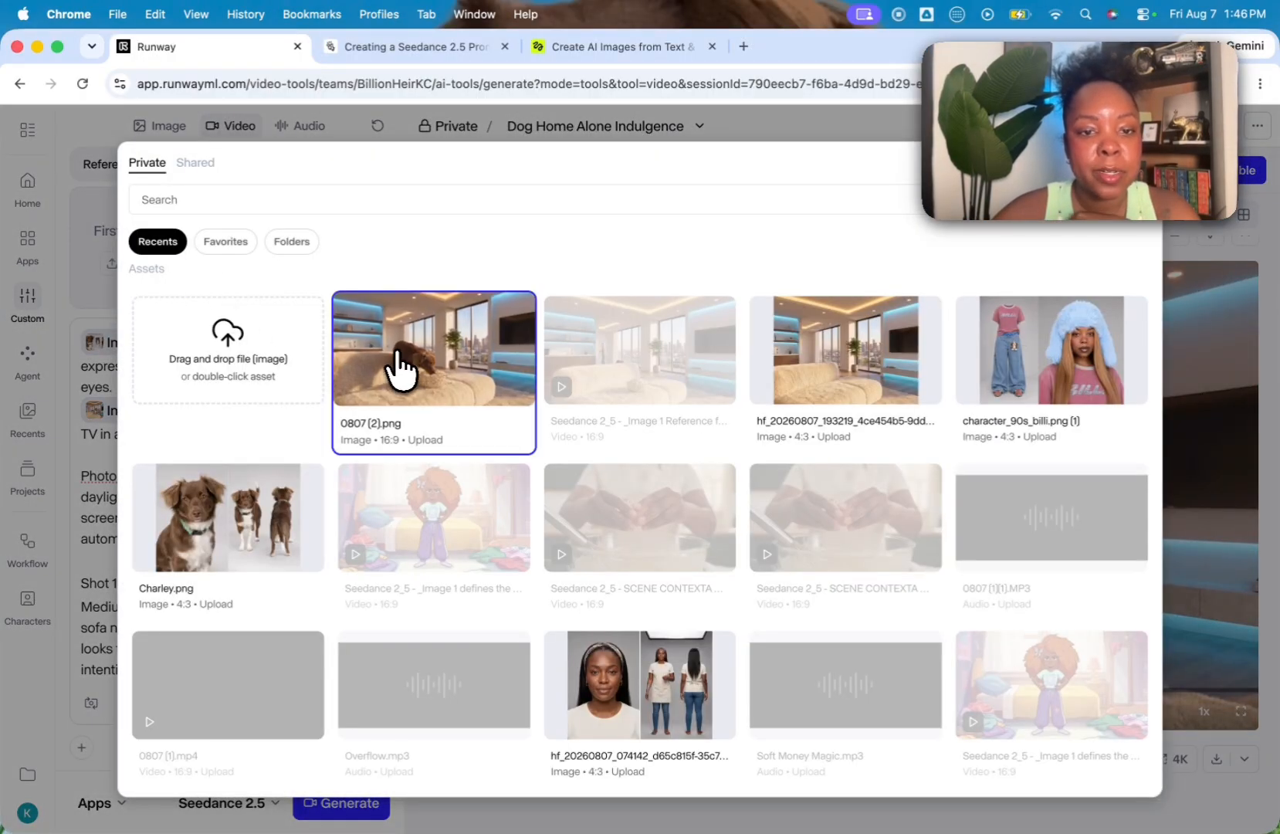
{"action": "double_click", "coordinate": [397, 369]}
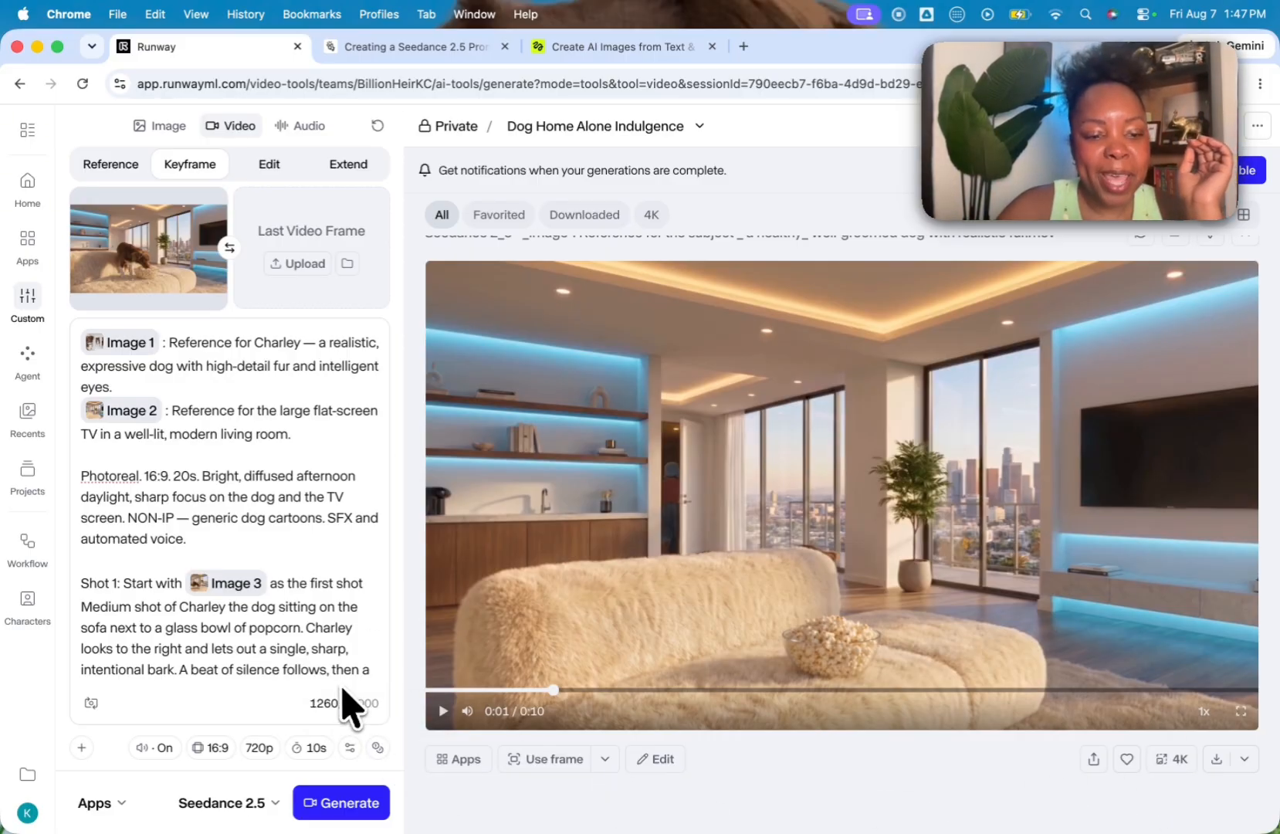
{"action": "left_click", "coordinate": [346, 807]}
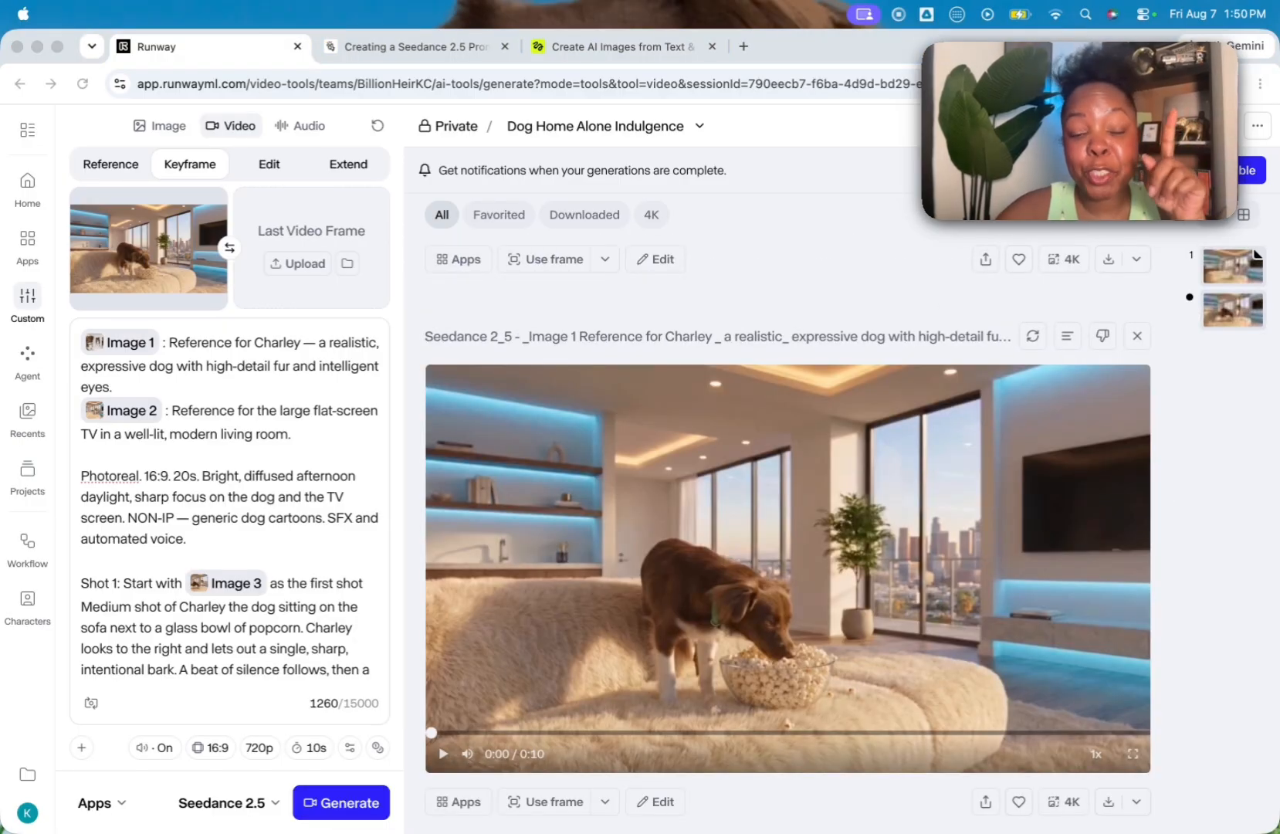
Step: Play the newly generated continuation video of the dog beside the popcorn bowl
{"action": "scroll", "coordinate": [685, 642], "scroll_direction": "down", "scroll_amount": 1}
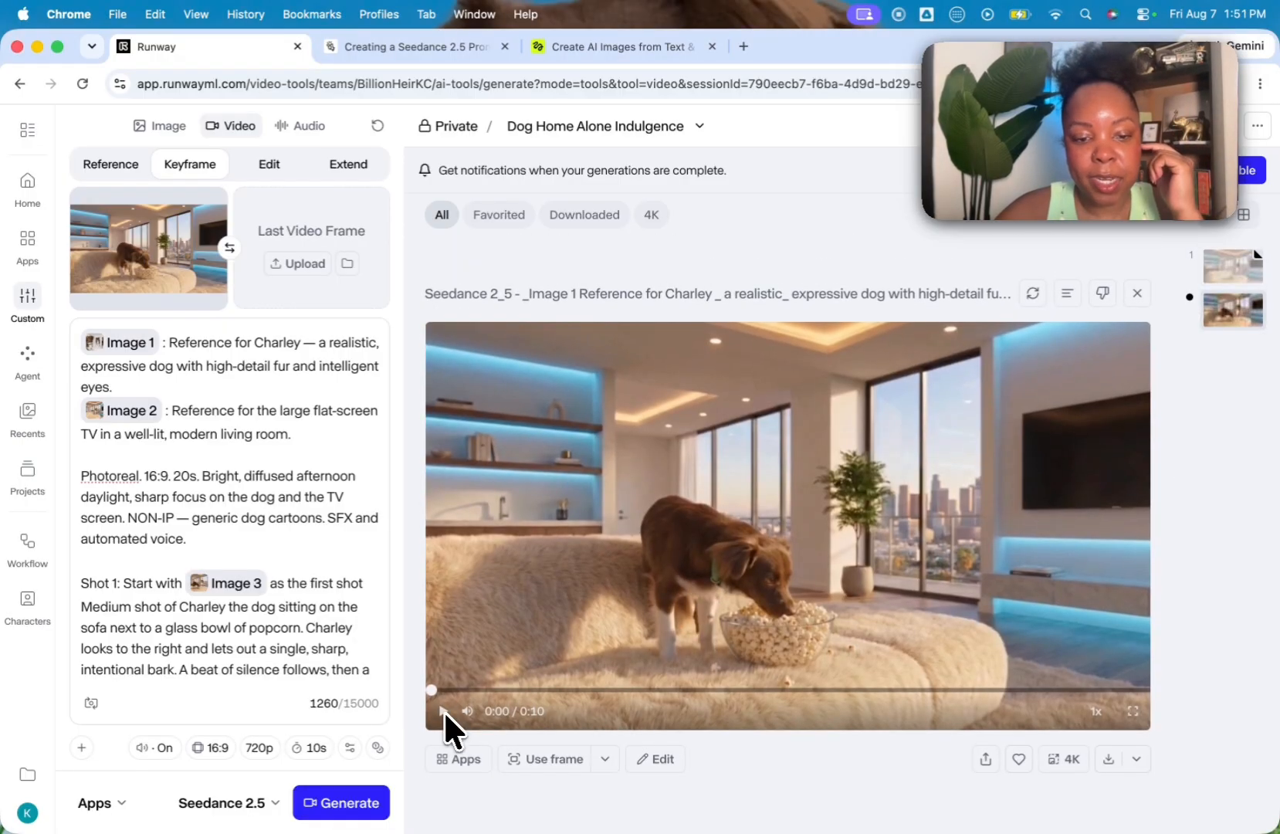
{"action": "left_click", "coordinate": [443, 710]}
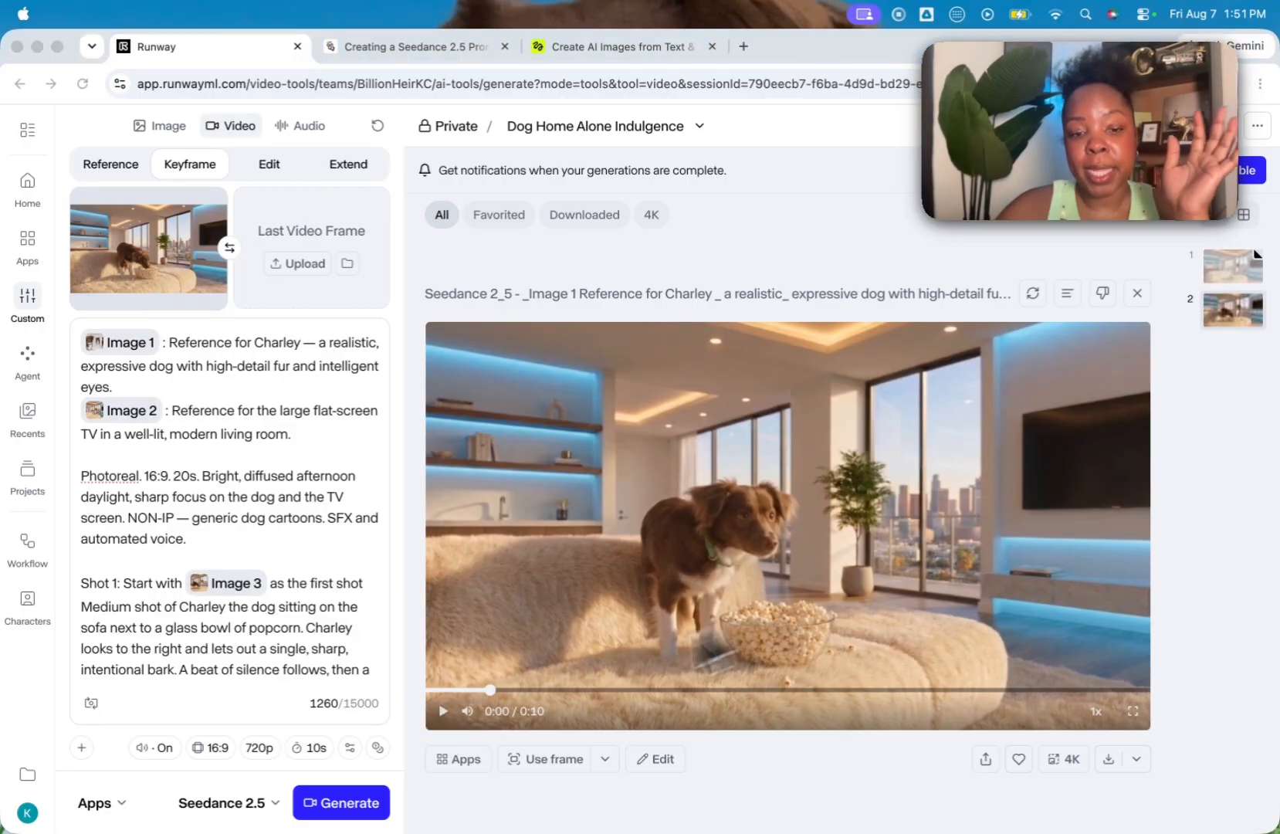
{"action": "left_click", "coordinate": [448, 721]}
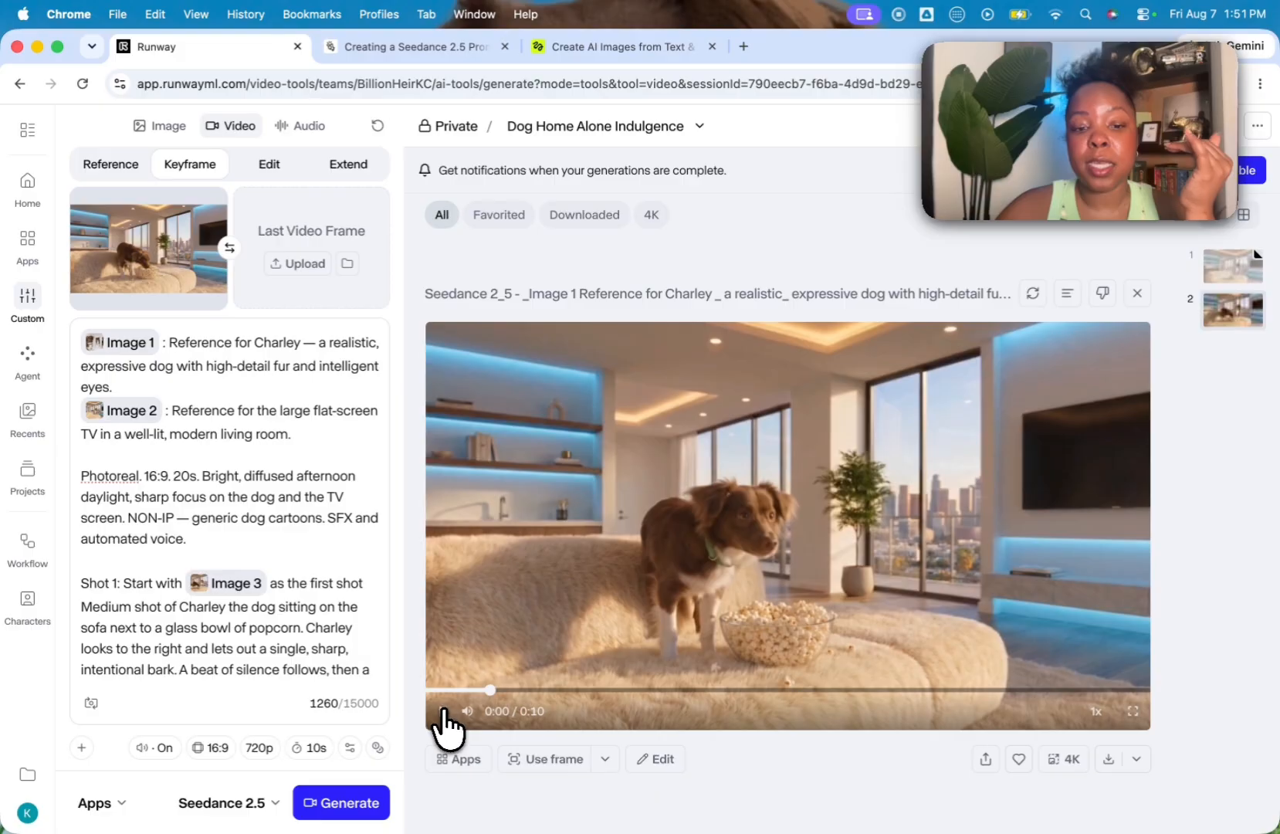
{"action": "left_click", "coordinate": [445, 714]}
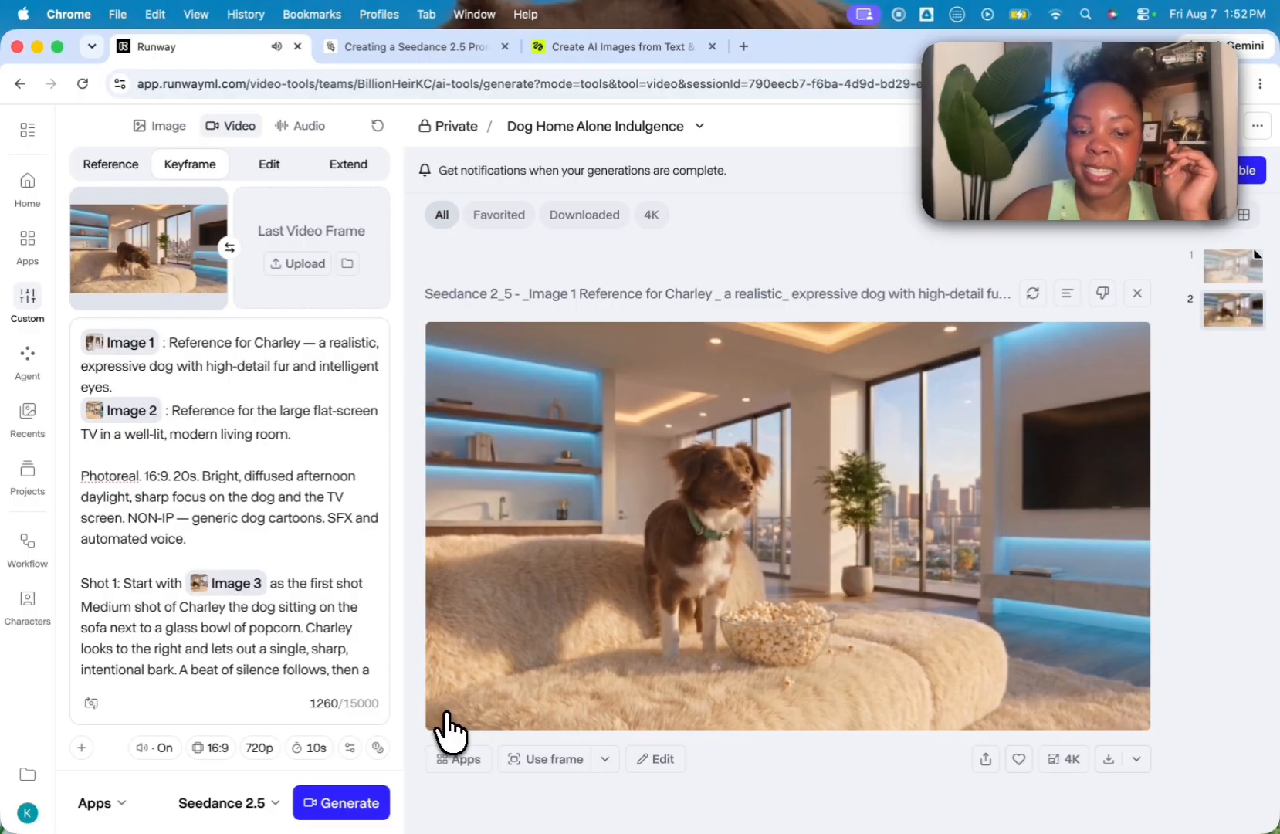
Step: Upscale both the continuation video and the original living room video to 4K
{"action": "left_click", "coordinate": [1065, 758]}
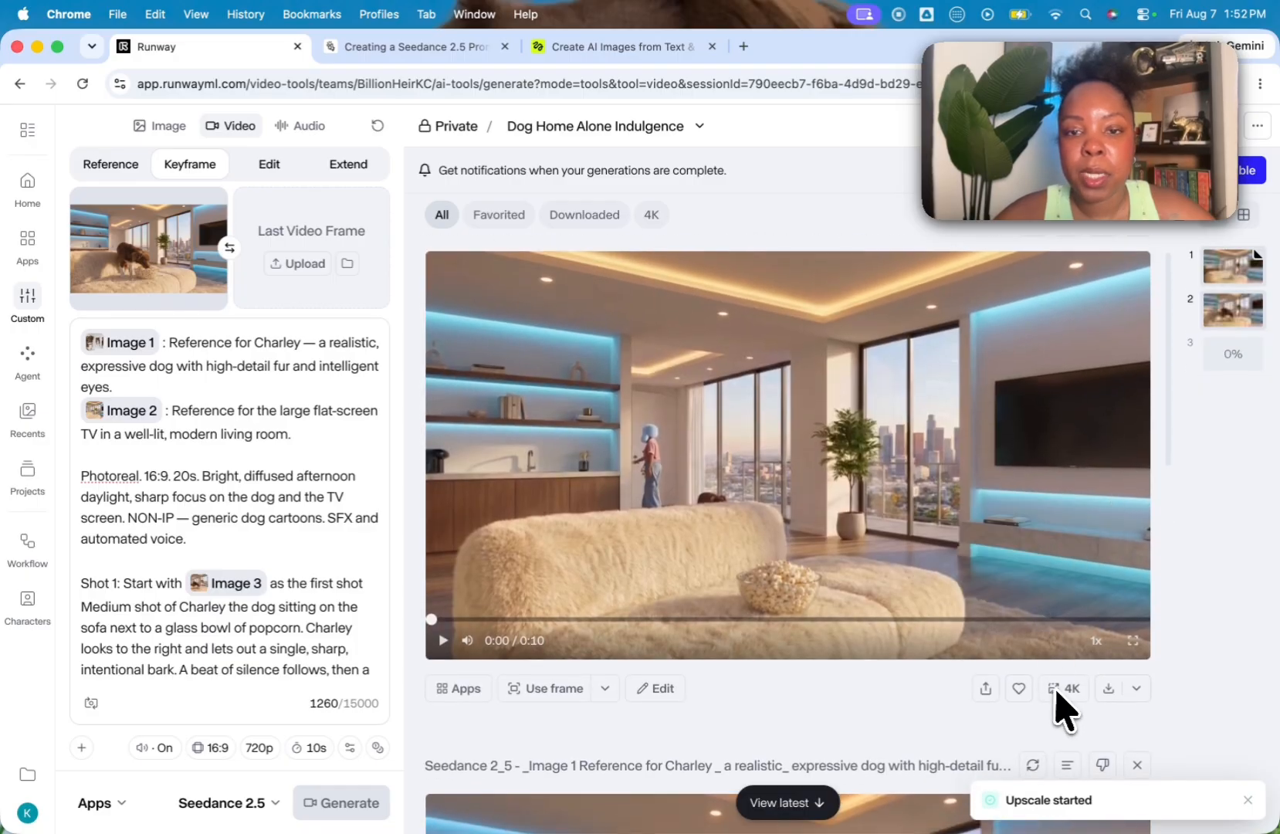
{"action": "left_click", "coordinate": [1059, 690]}
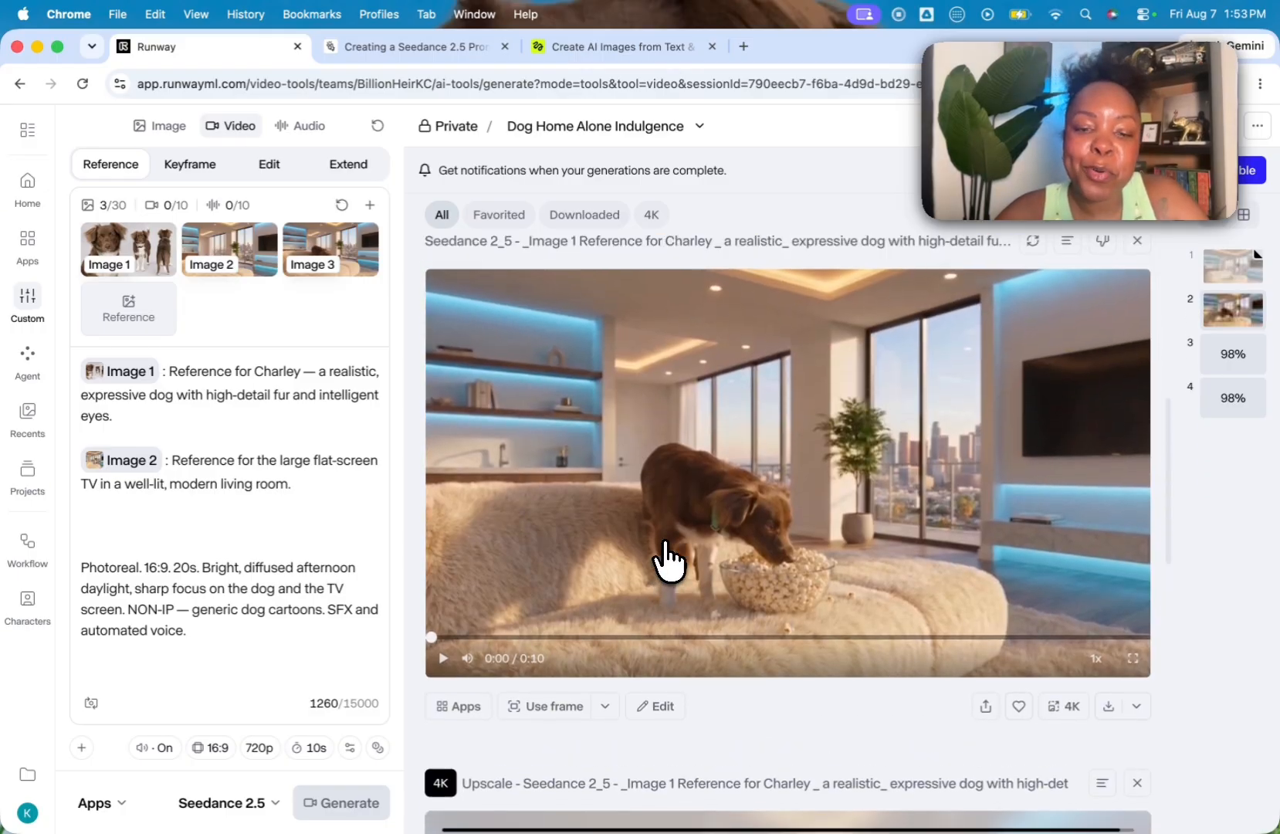
{"action": "left_click", "coordinate": [699, 126]}
{"action": "left_click", "coordinate": [784, 261]}
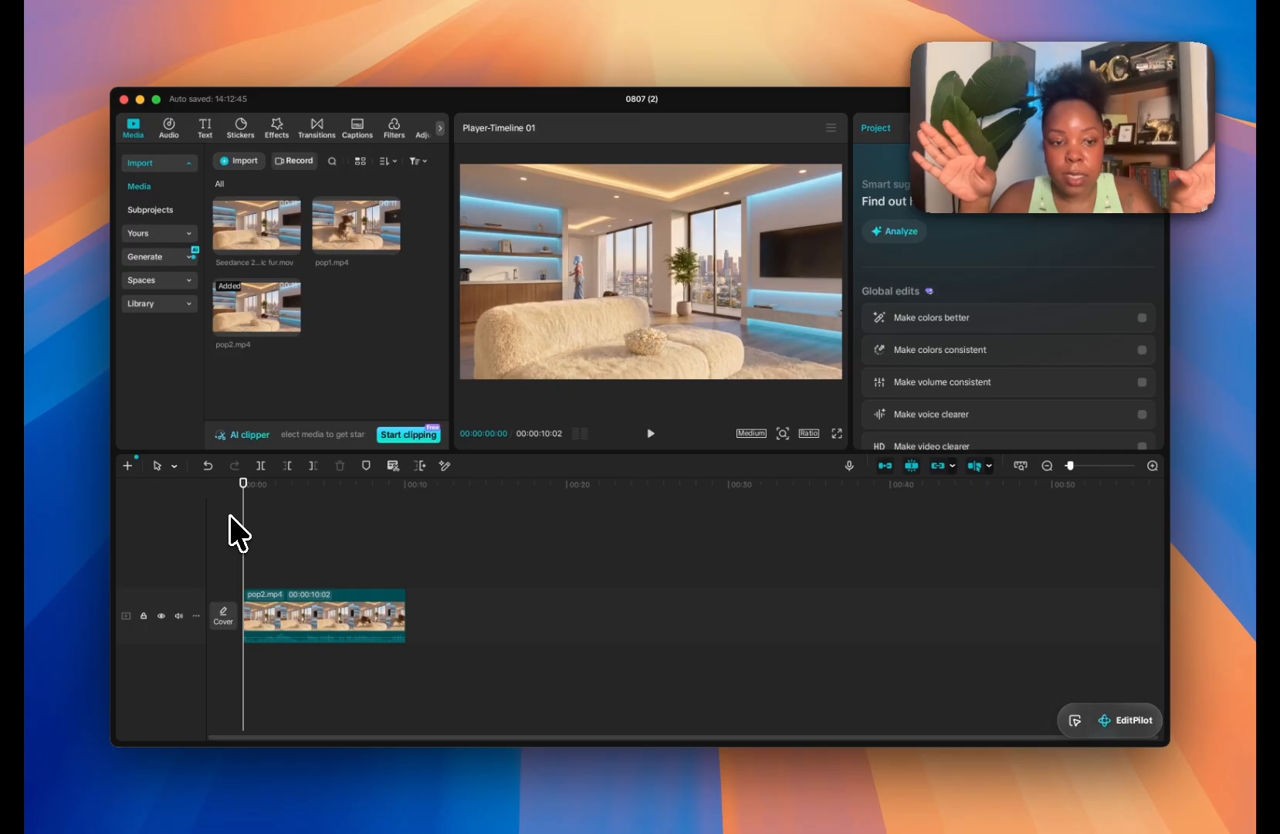
Step: In CapCut, play the pop2.mp4 clip from the start of the timeline and pause it partway
{"action": "key", "text": "space"}
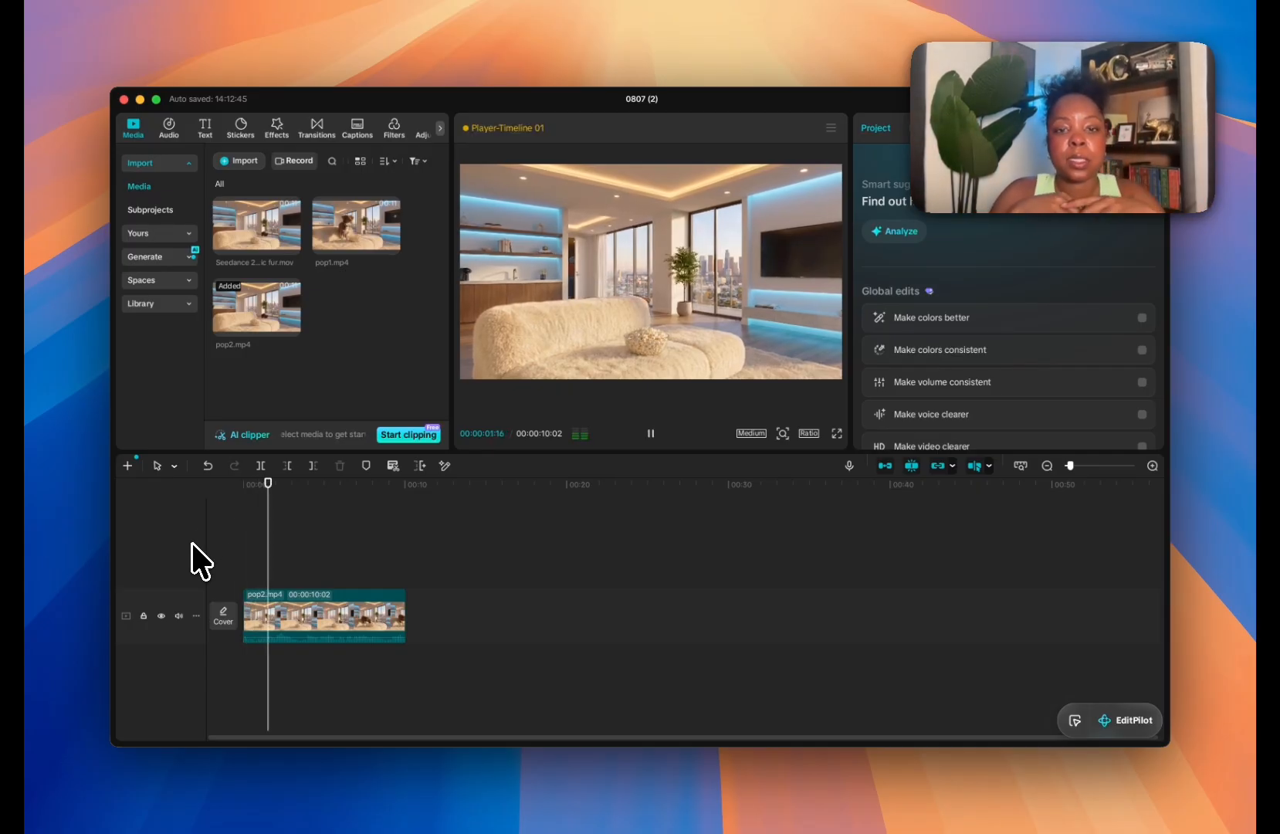
{"action": "key", "text": "space"}
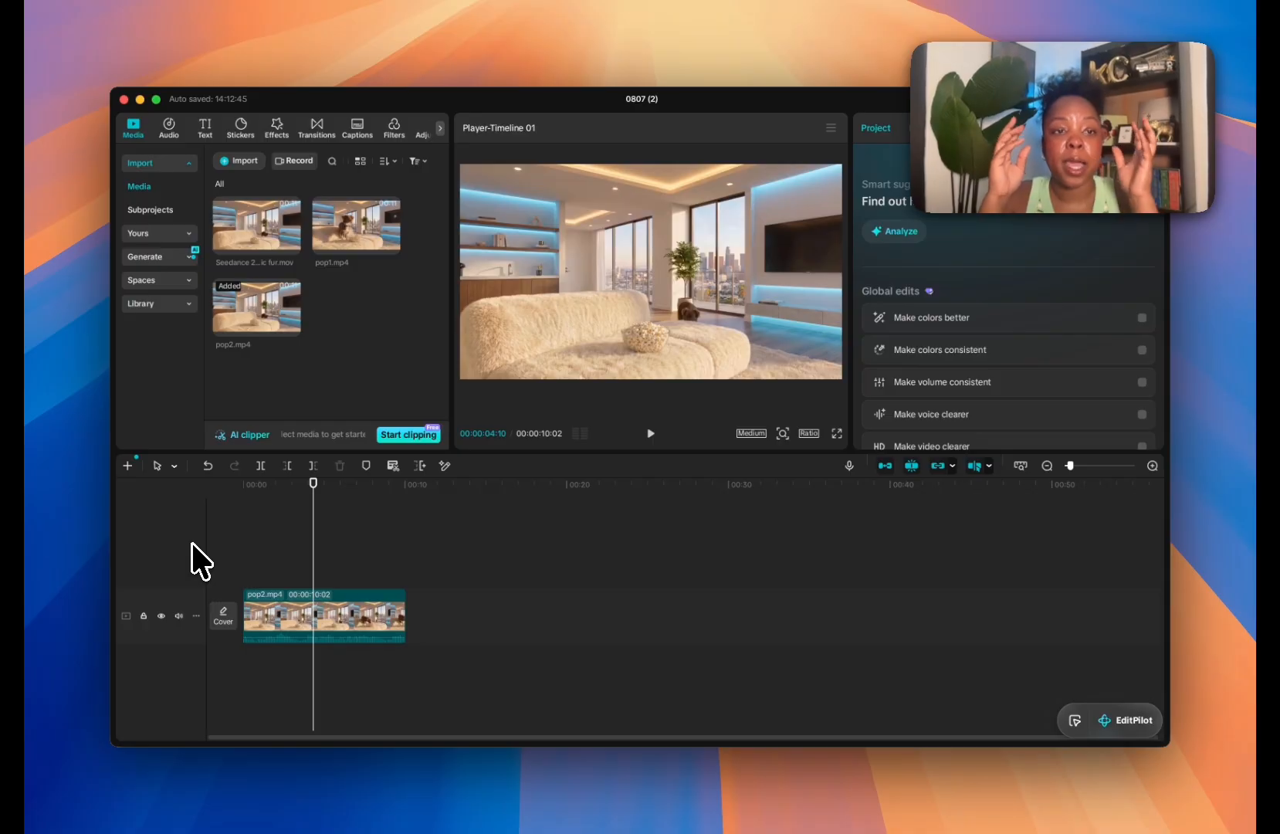